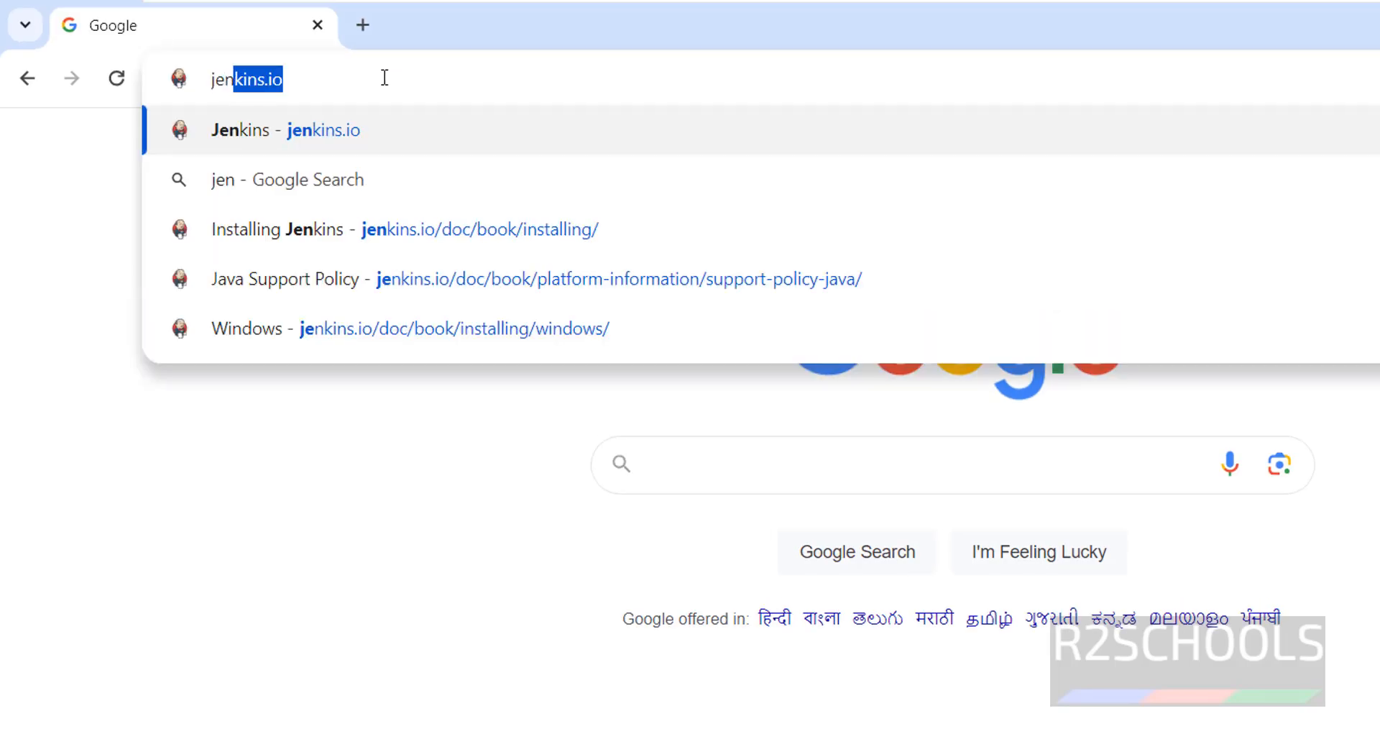
text(kins.)
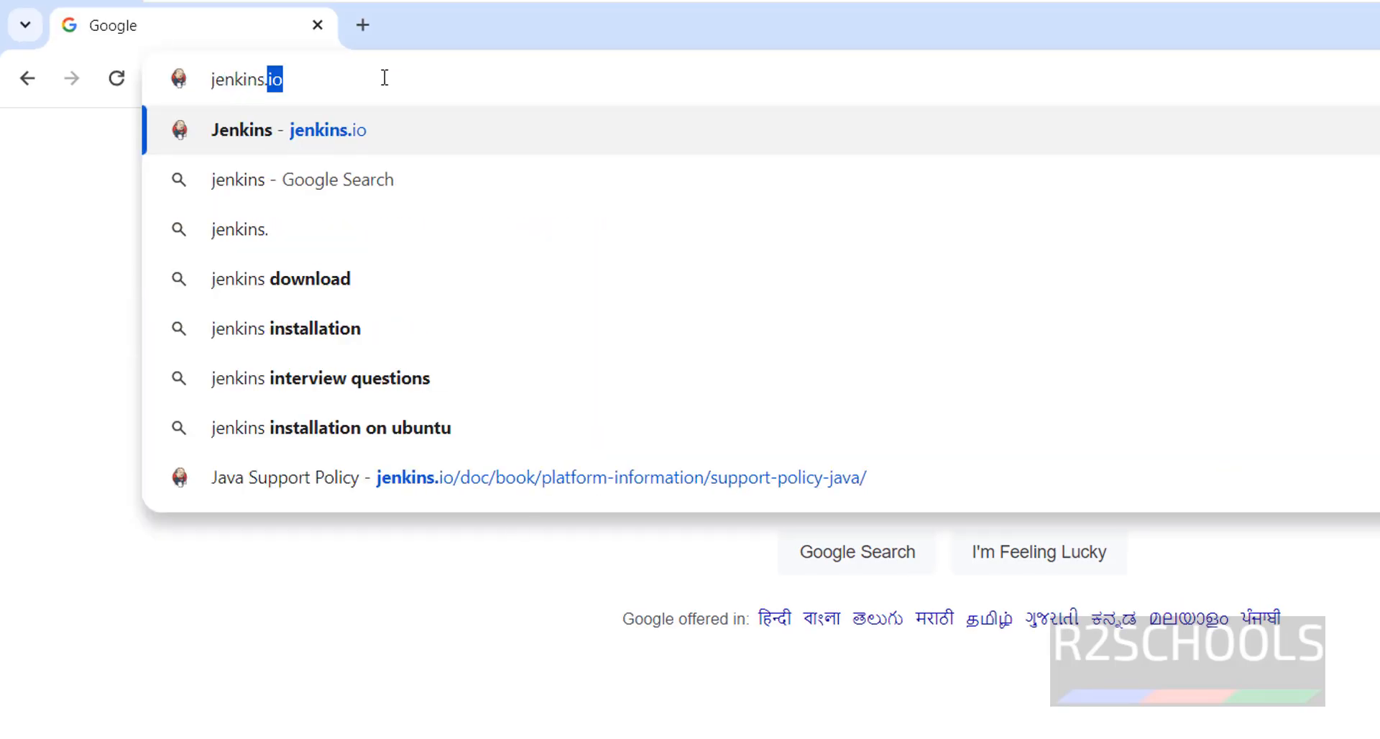
text(io)
Load the Jenkins home page at jenkins.io in Chrome.
key(Return)
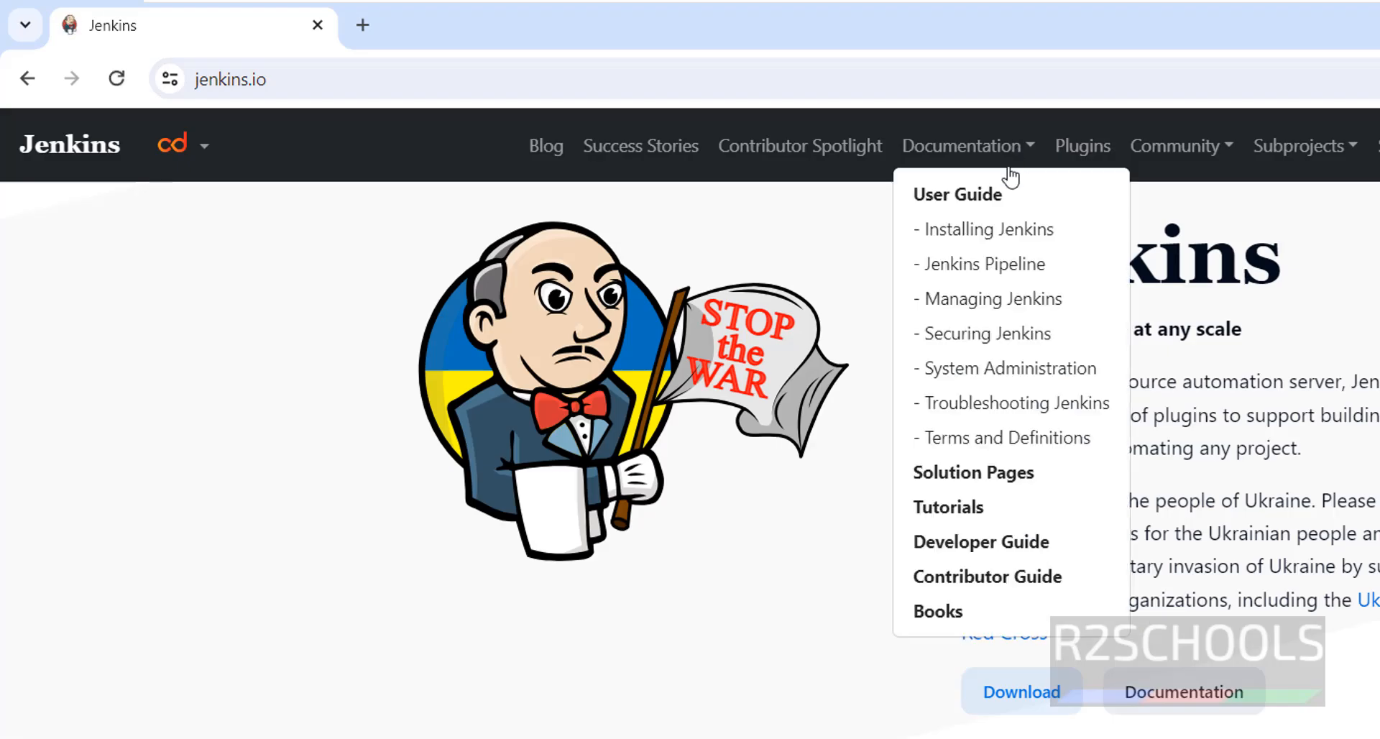
Reach the Windows installation guide and highlight the 4 GB RAM, 1 GB and 50 GB+ drive requirements.
click(1007, 239)
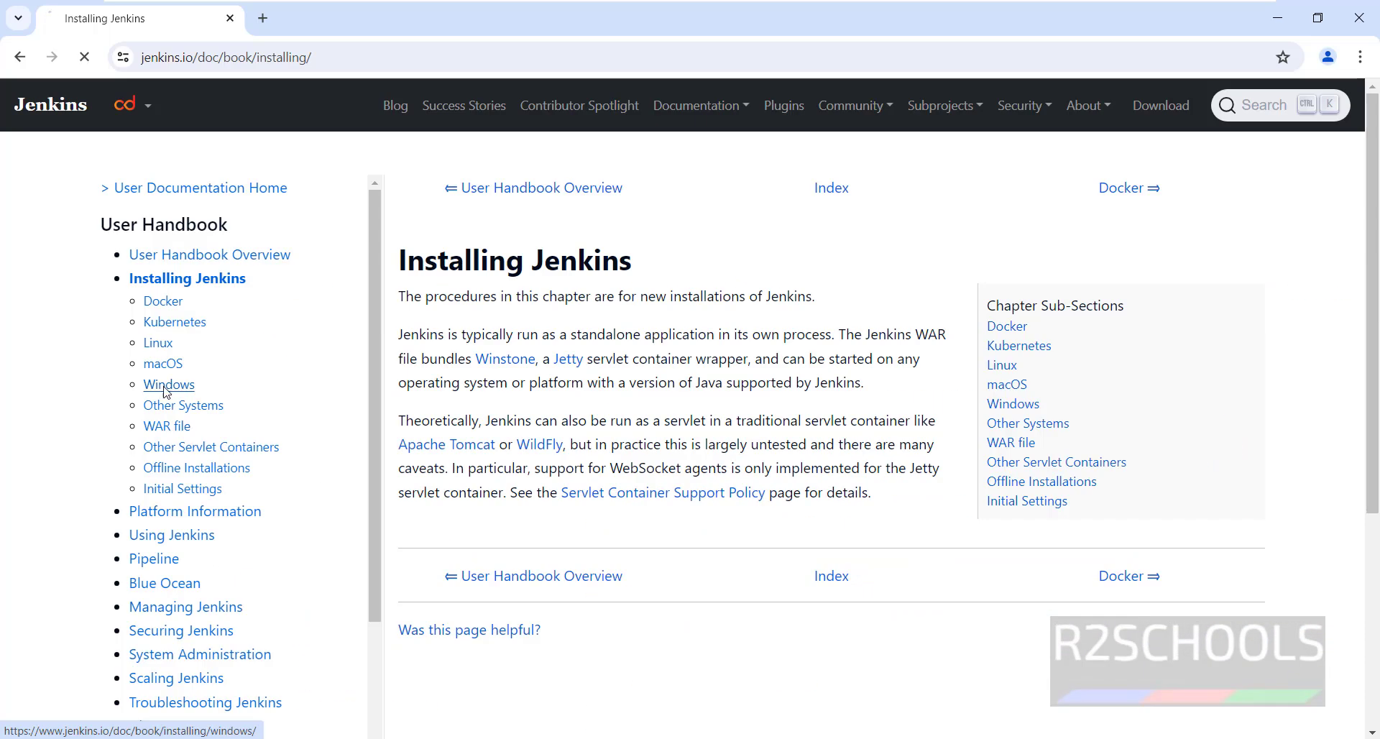
click(167, 392)
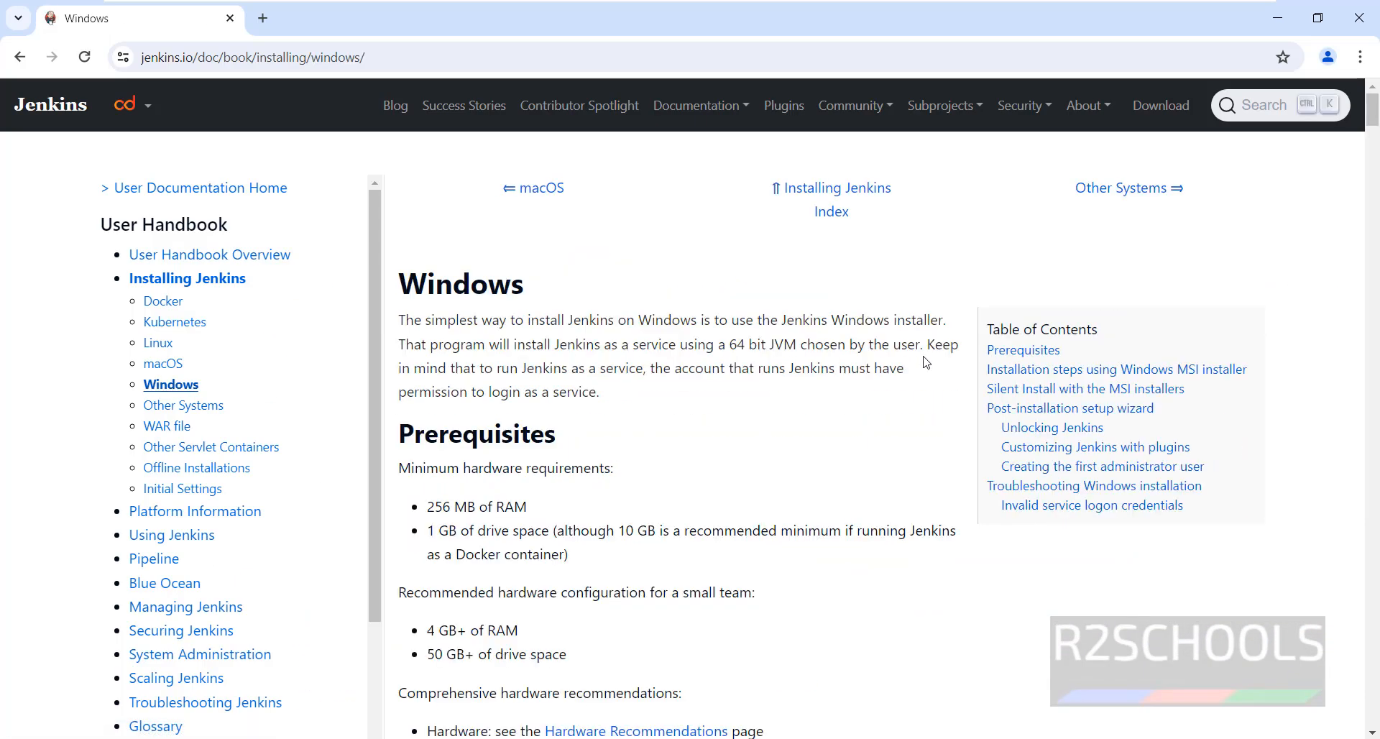
scroll(605, 413, down, 1)
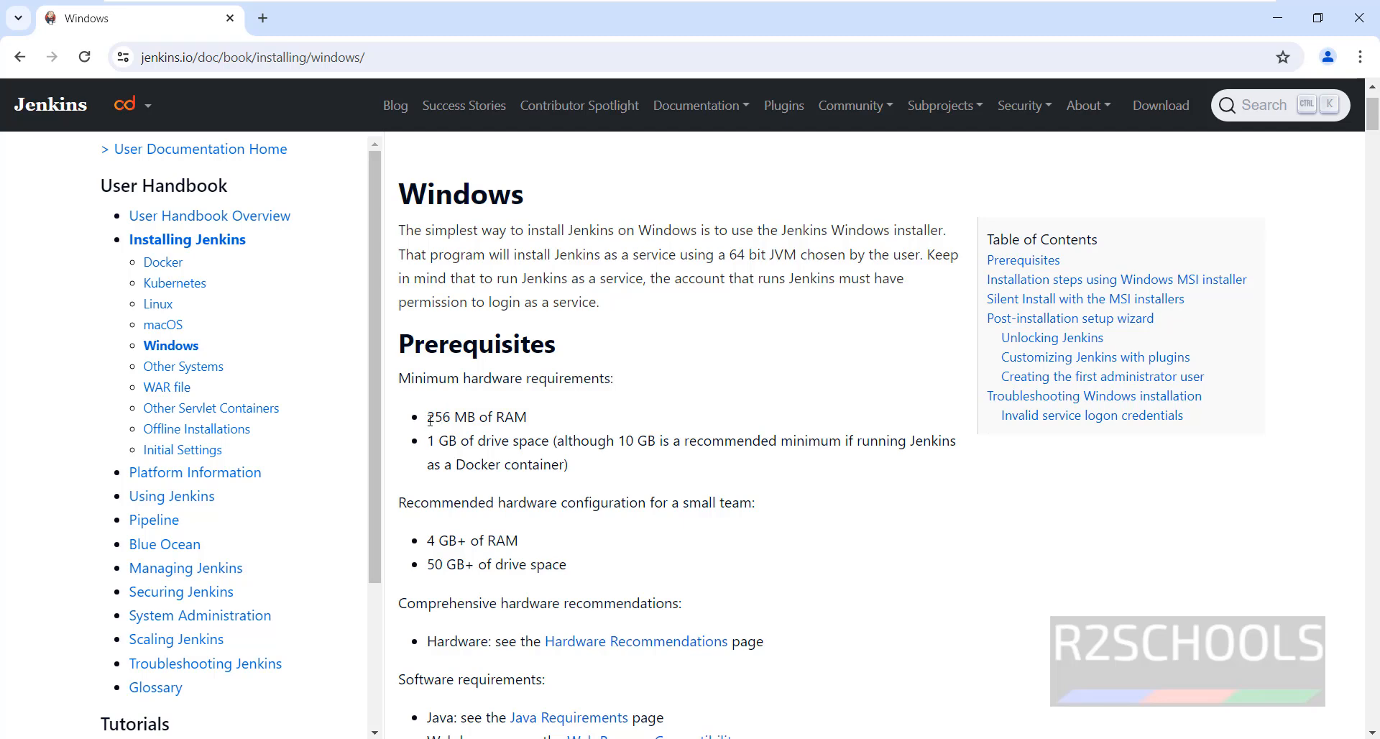
drag(427, 551, 459, 538)
drag(426, 452, 512, 472)
drag(430, 567, 479, 562)
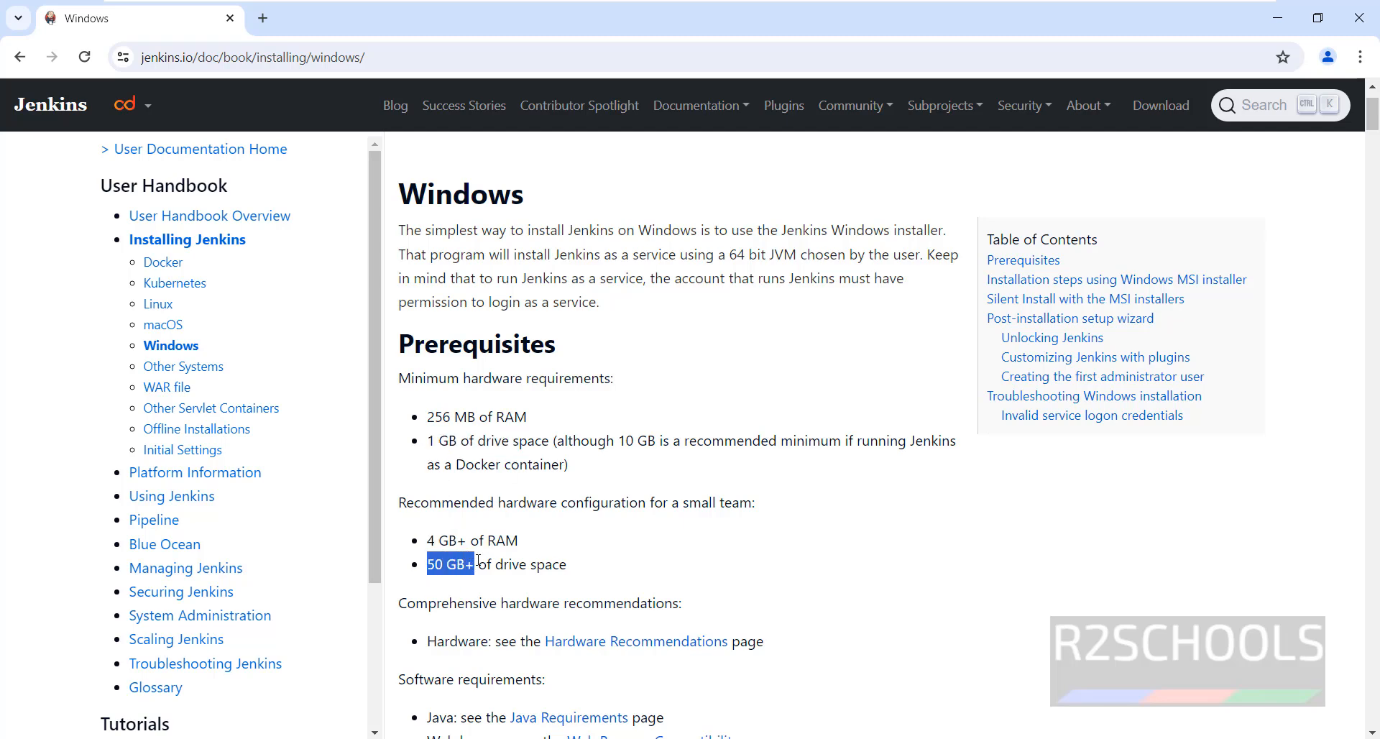
scroll(610, 521, down, 3)
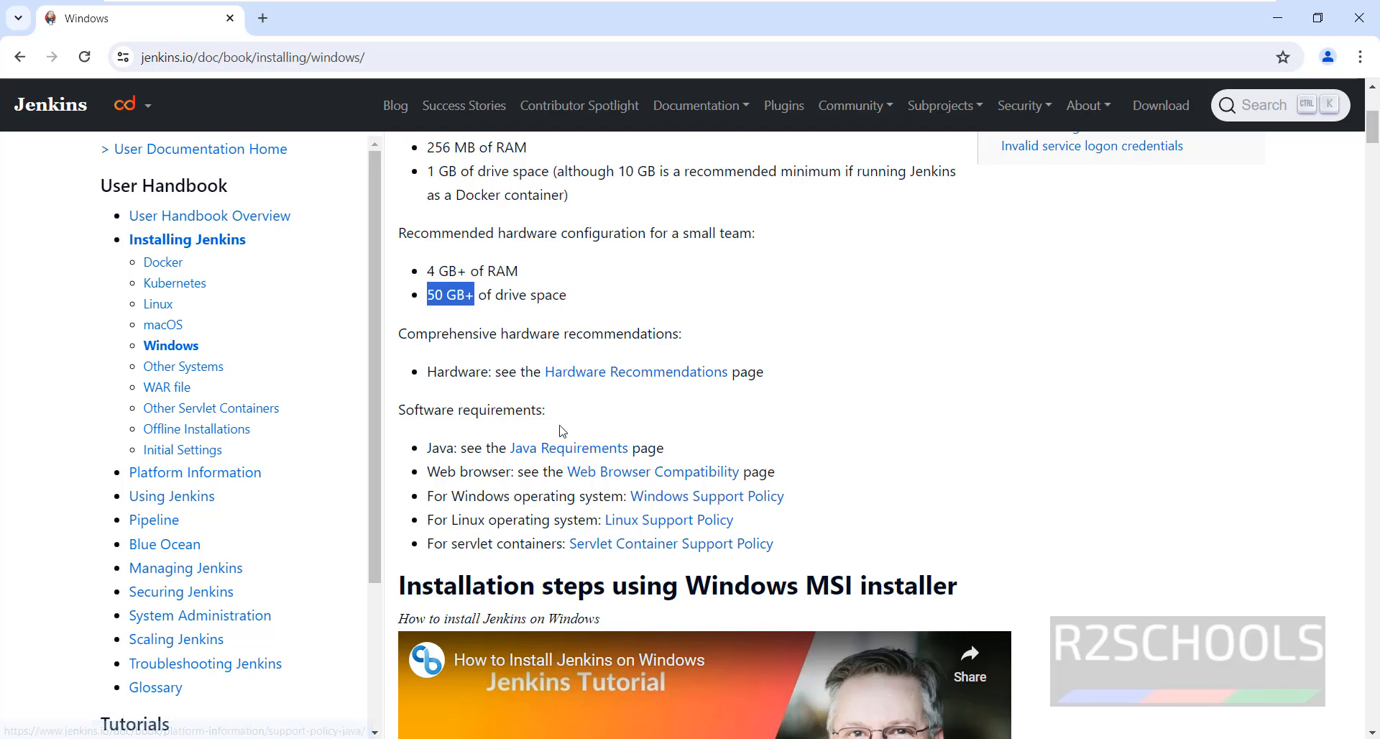
Review the Java Support Policy in a new tab, highlighting the releases supporting Java 21.
click(544, 458)
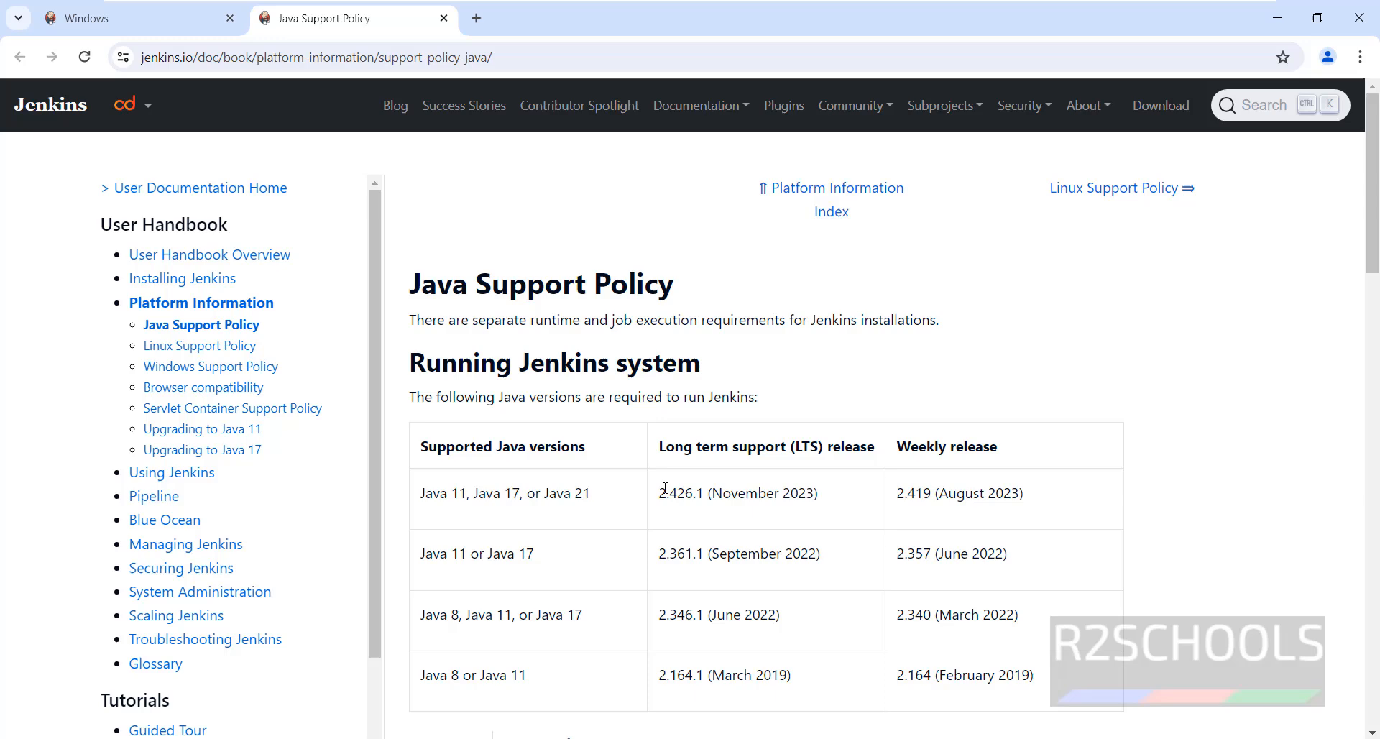
drag(664, 491, 1022, 494)
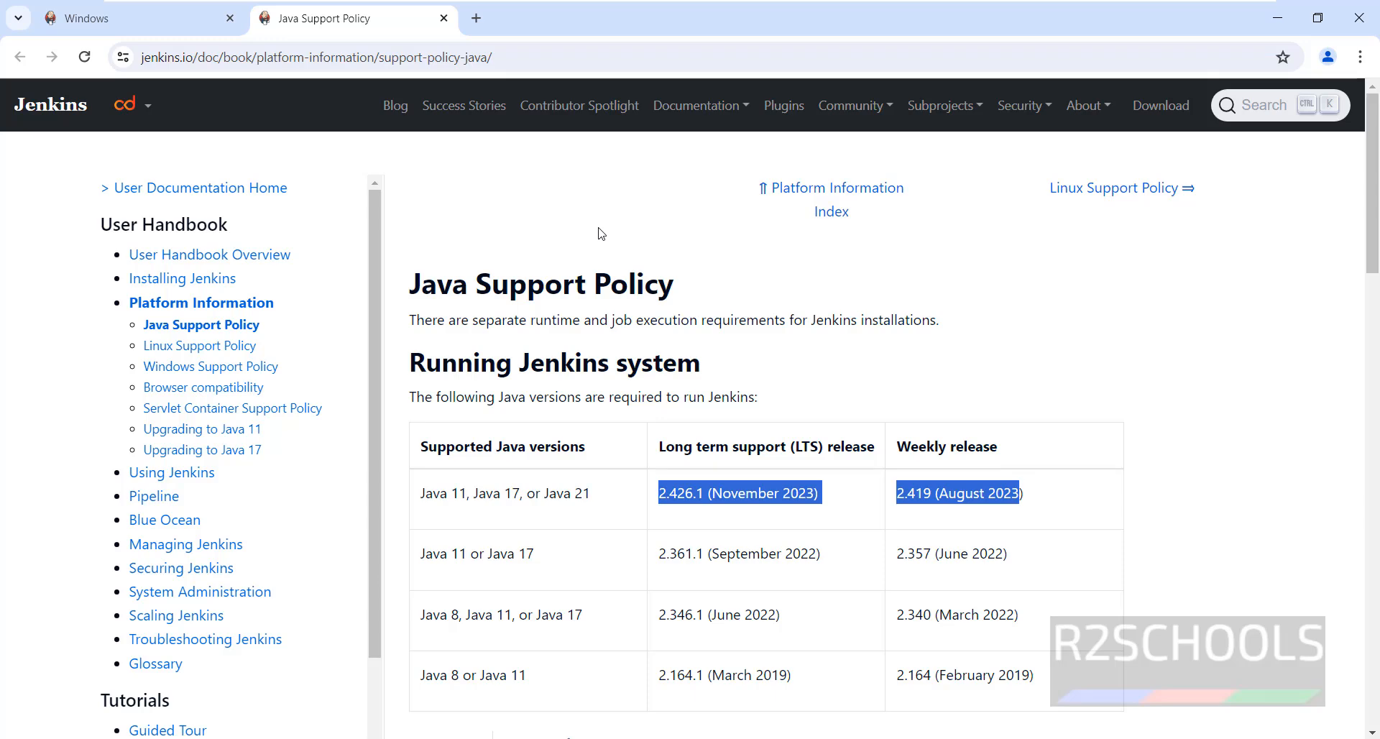
Verify via java --version that Java 21.0.3 is installed, matching the supported Java 21.
key(super+r)
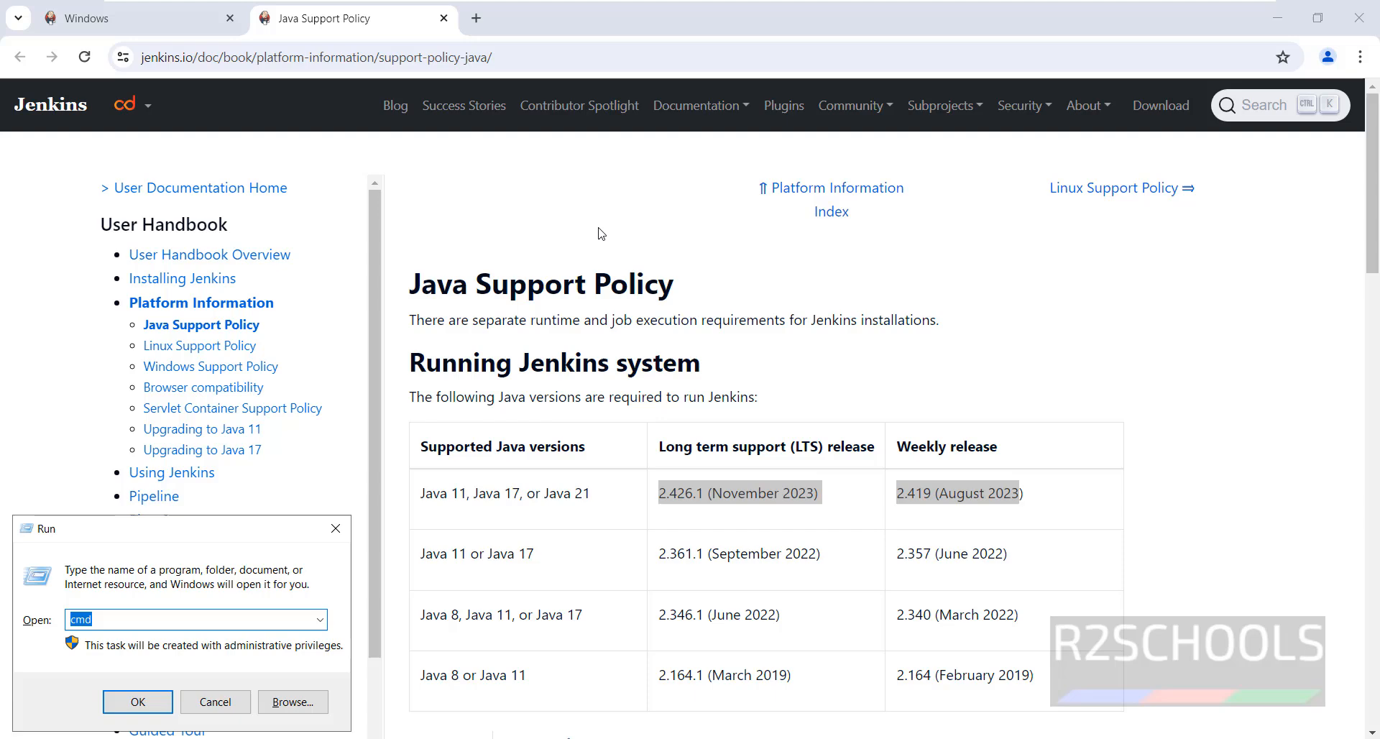
text(cmd)
key(Return)
text(java )
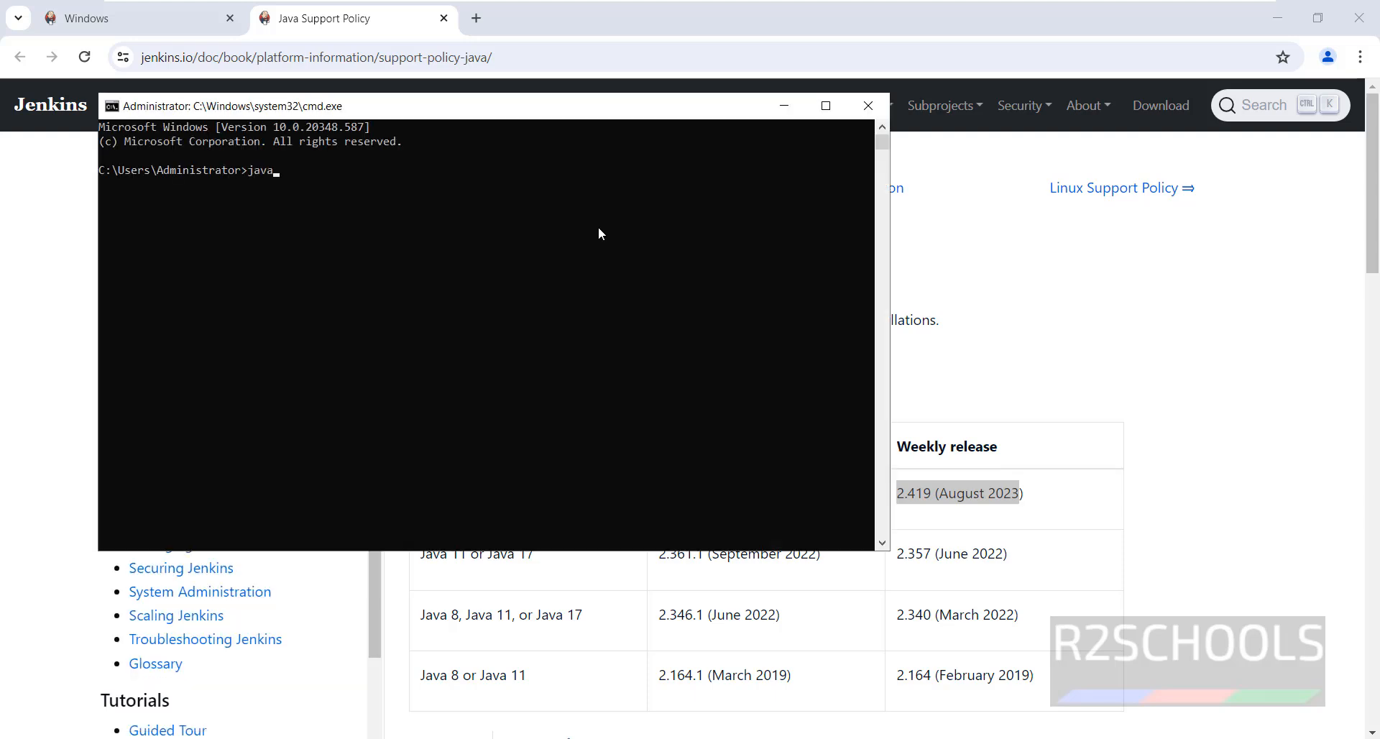
text(--version)
key(Return)
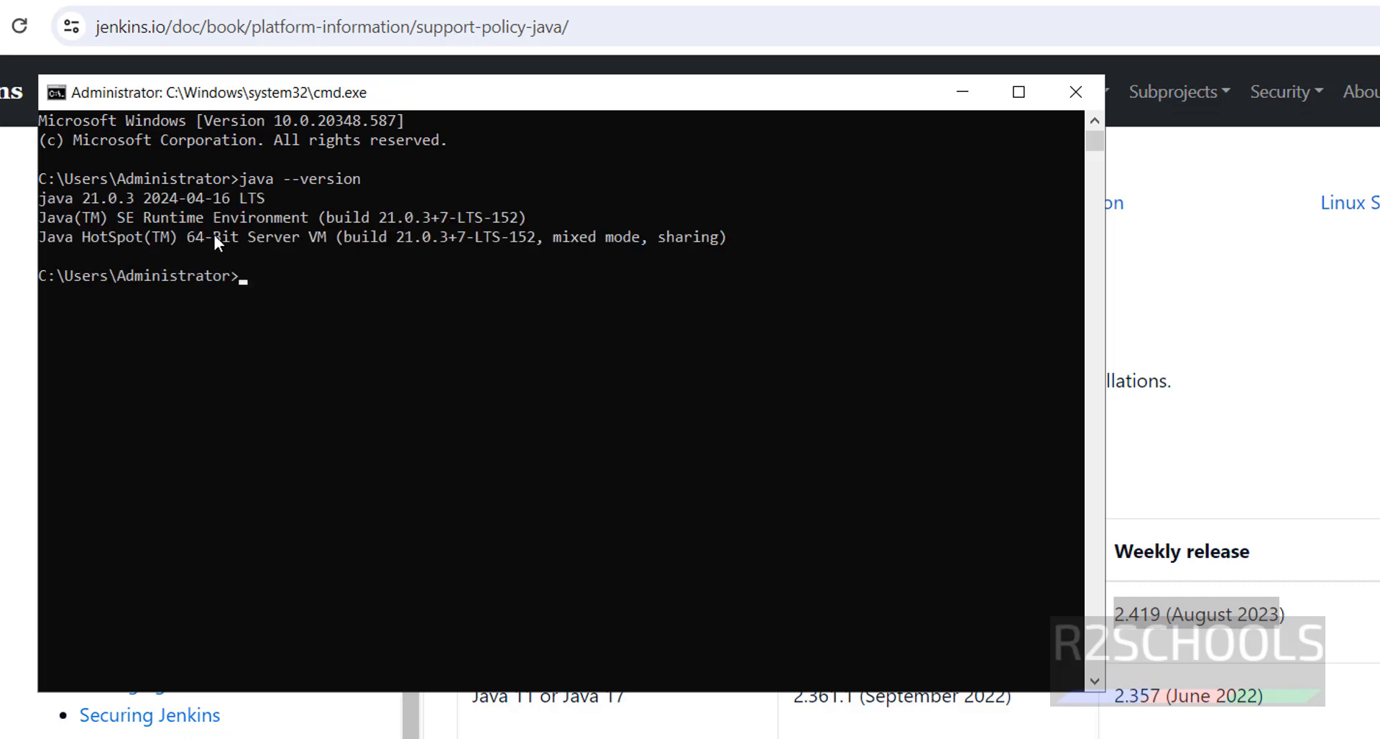
drag(40, 198, 101, 199)
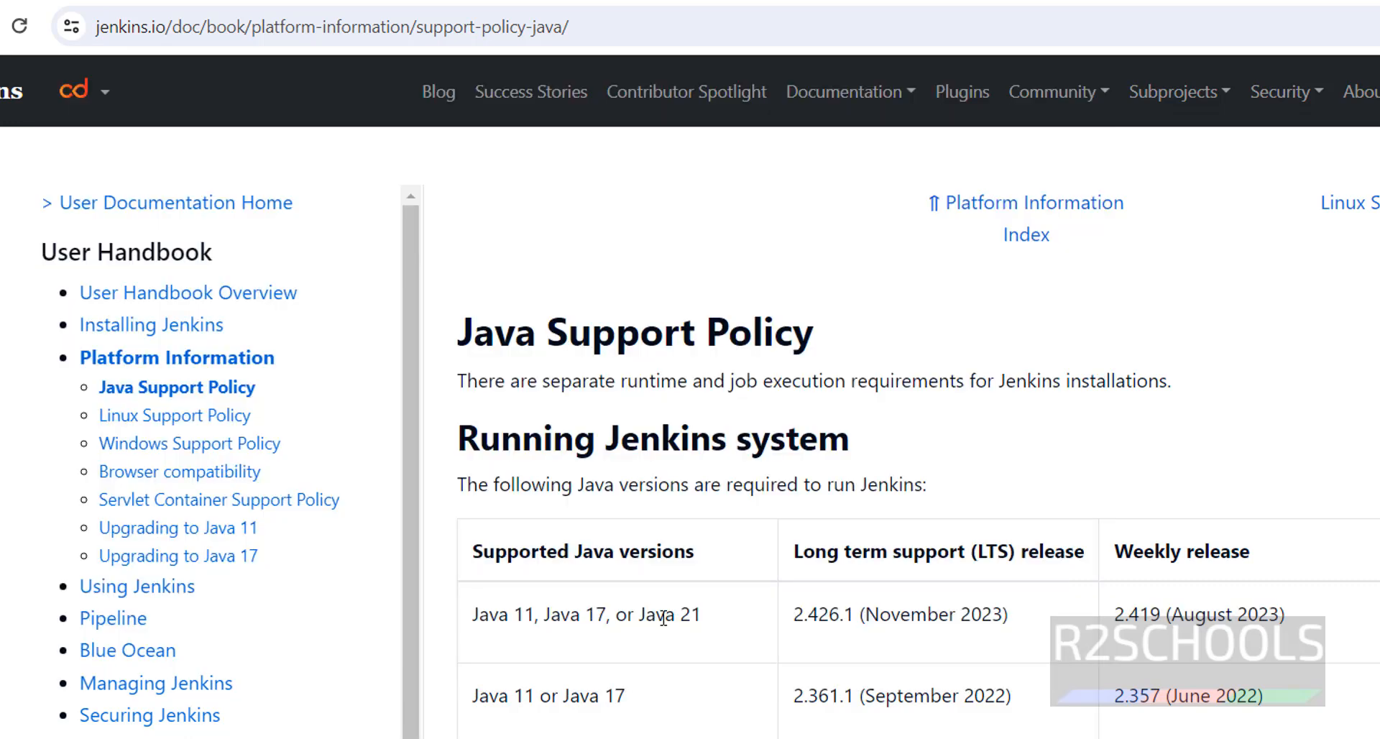
drag(655, 616, 708, 617)
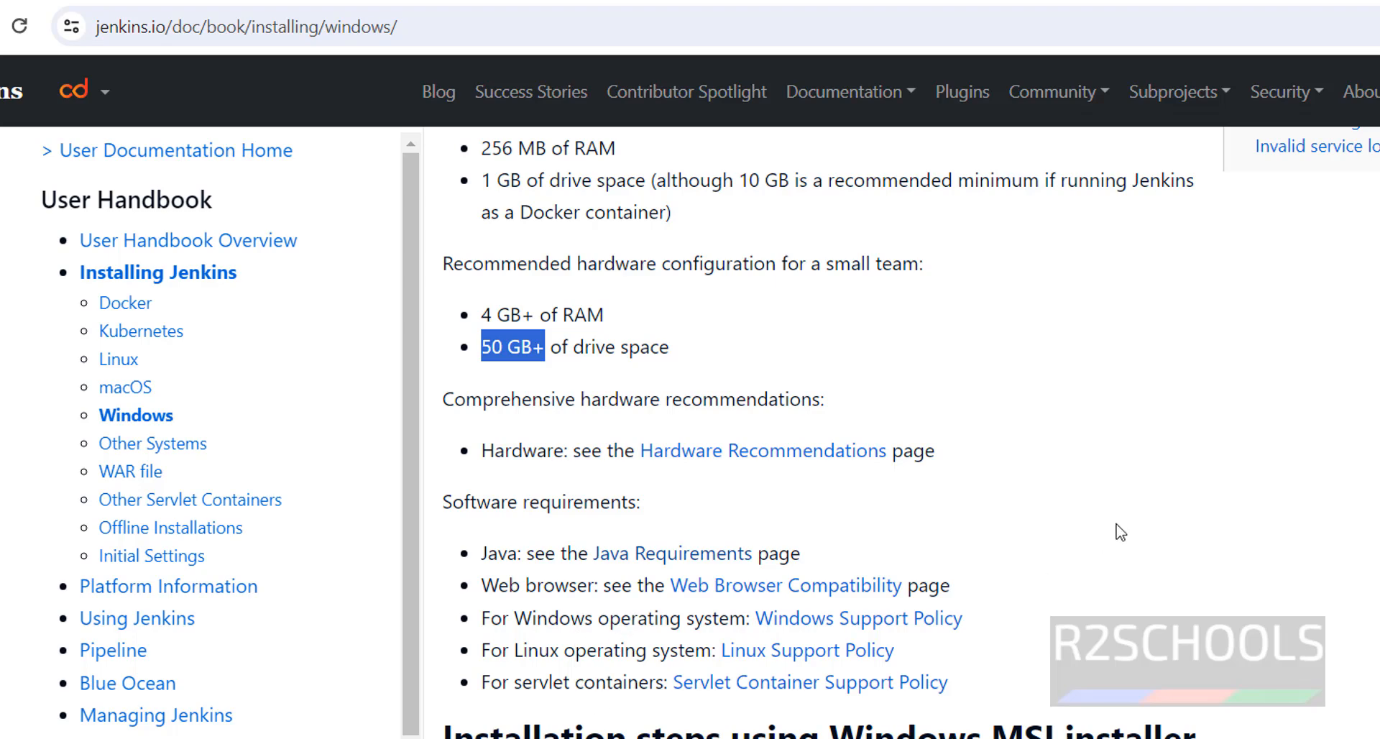
Start downloading the stable Windows installer jenkins.msi and show Chrome's full download history.
click(1072, 486)
scroll(938, 501, down, 5)
scroll(938, 501, down, 5)
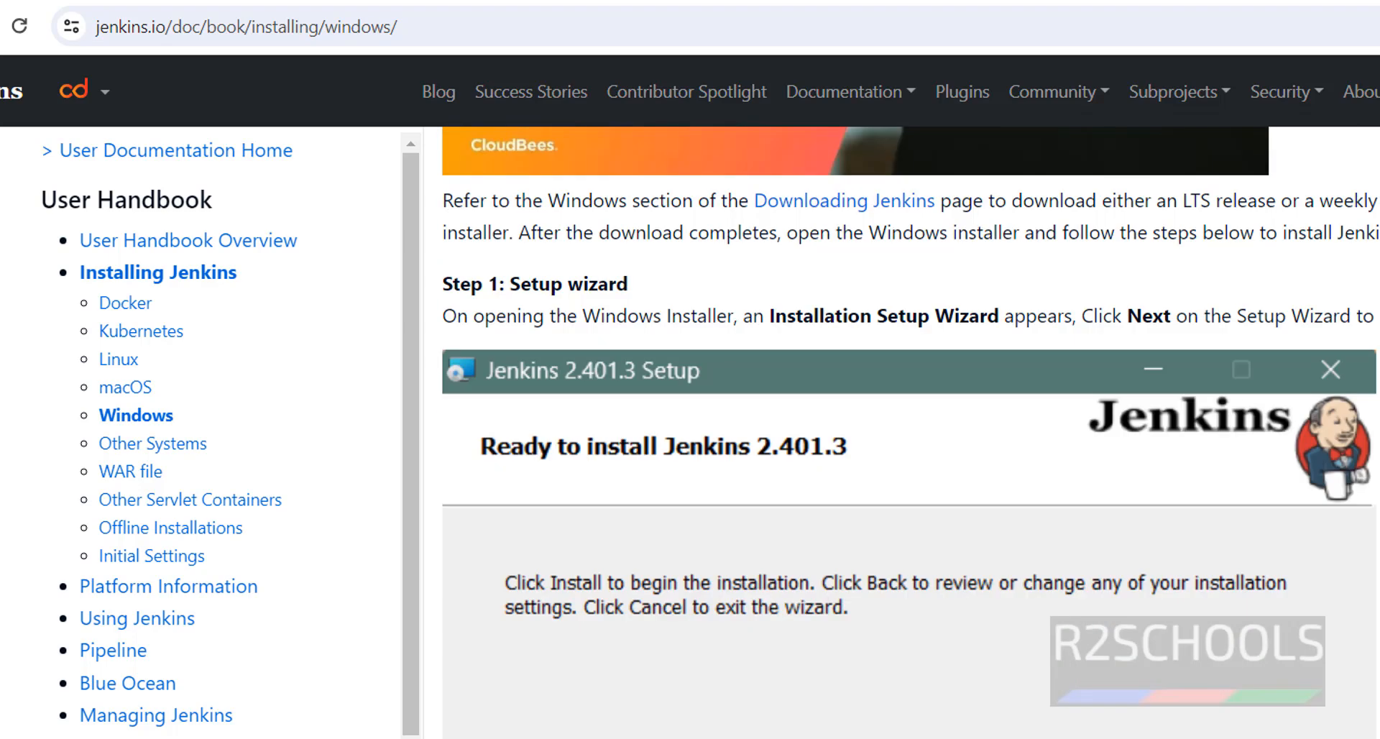
scroll(1097, 564, up, 10)
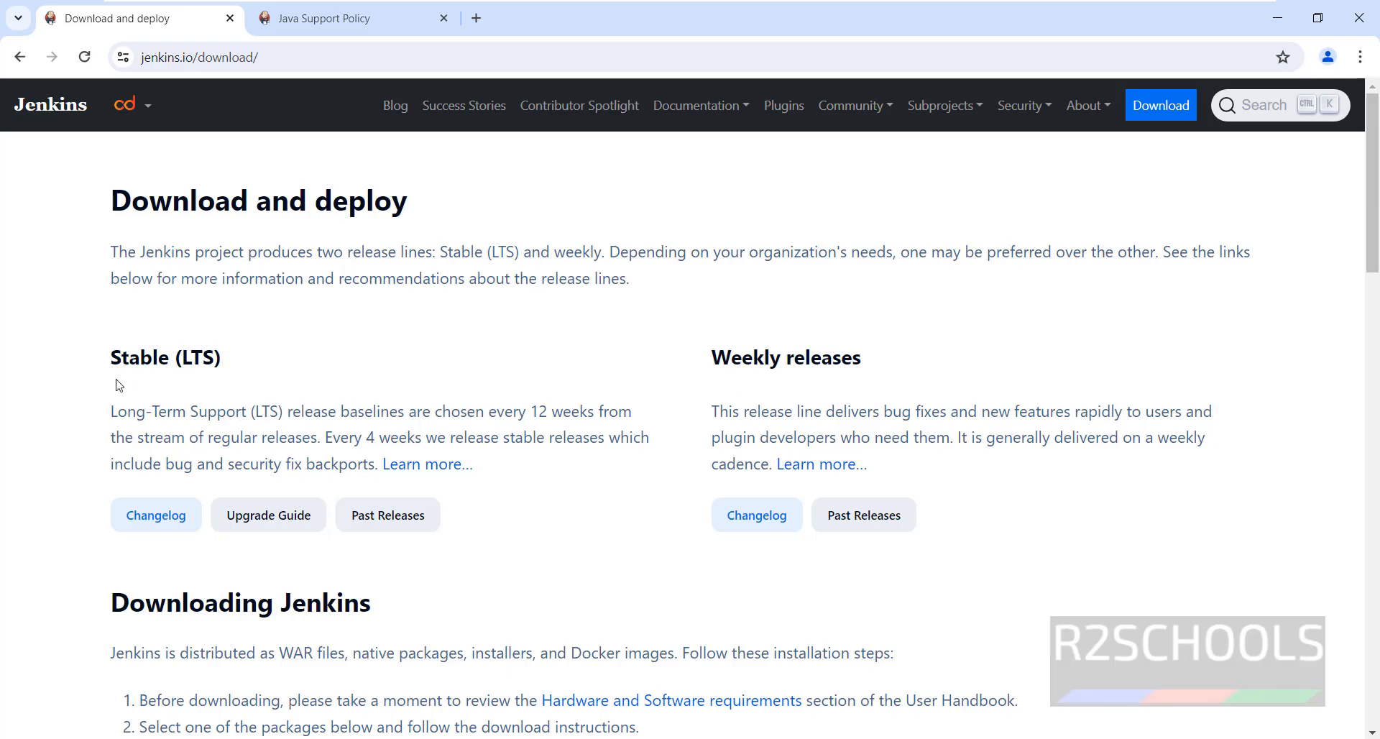
scroll(126, 384, down, 2)
scroll(154, 395, down, 2)
scroll(154, 396, down, 1)
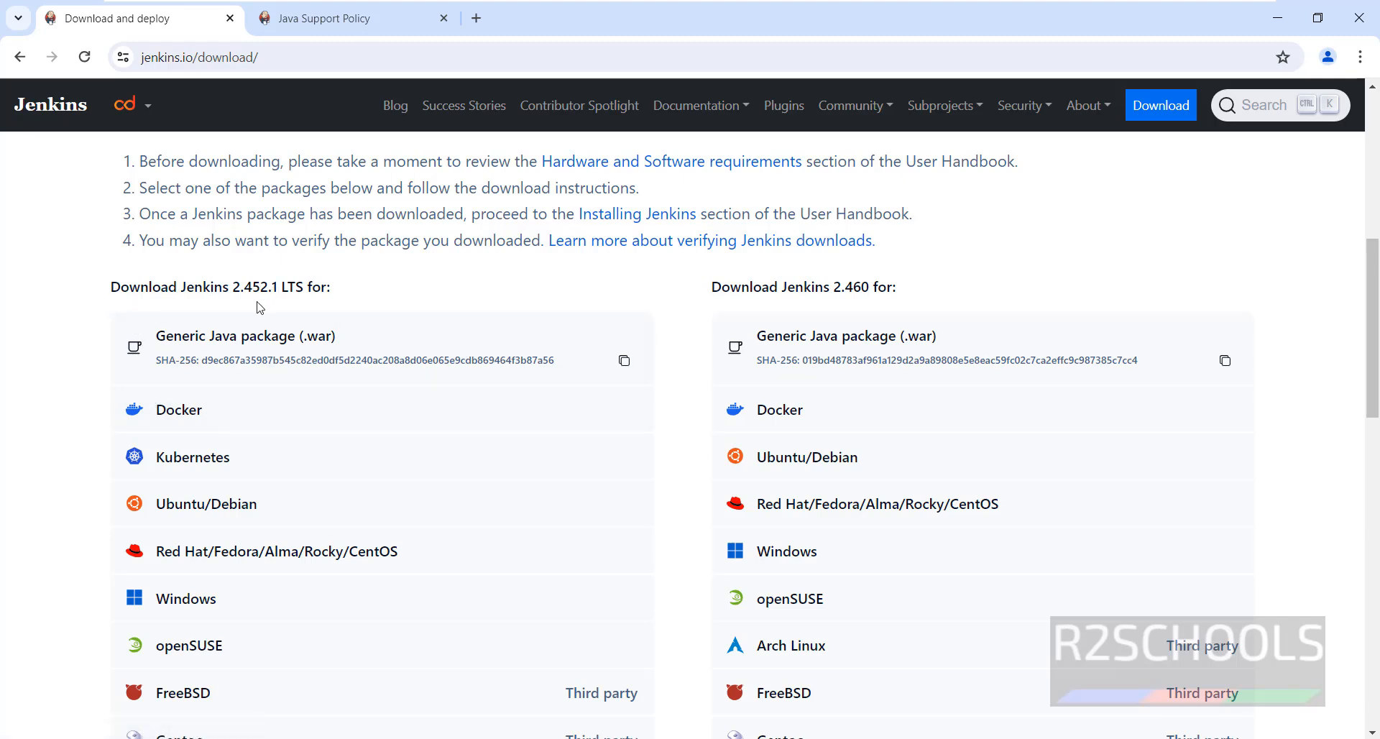
scroll(323, 393, down, 1)
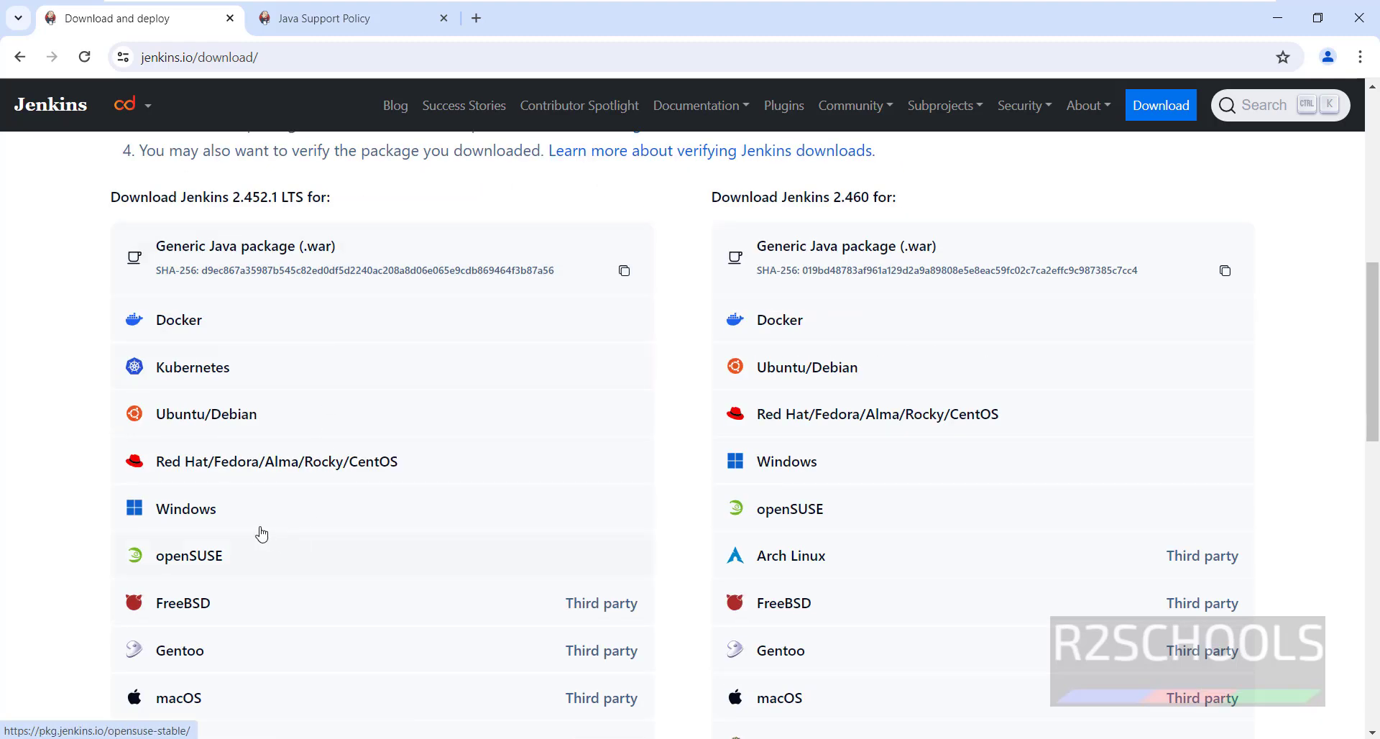
click(172, 523)
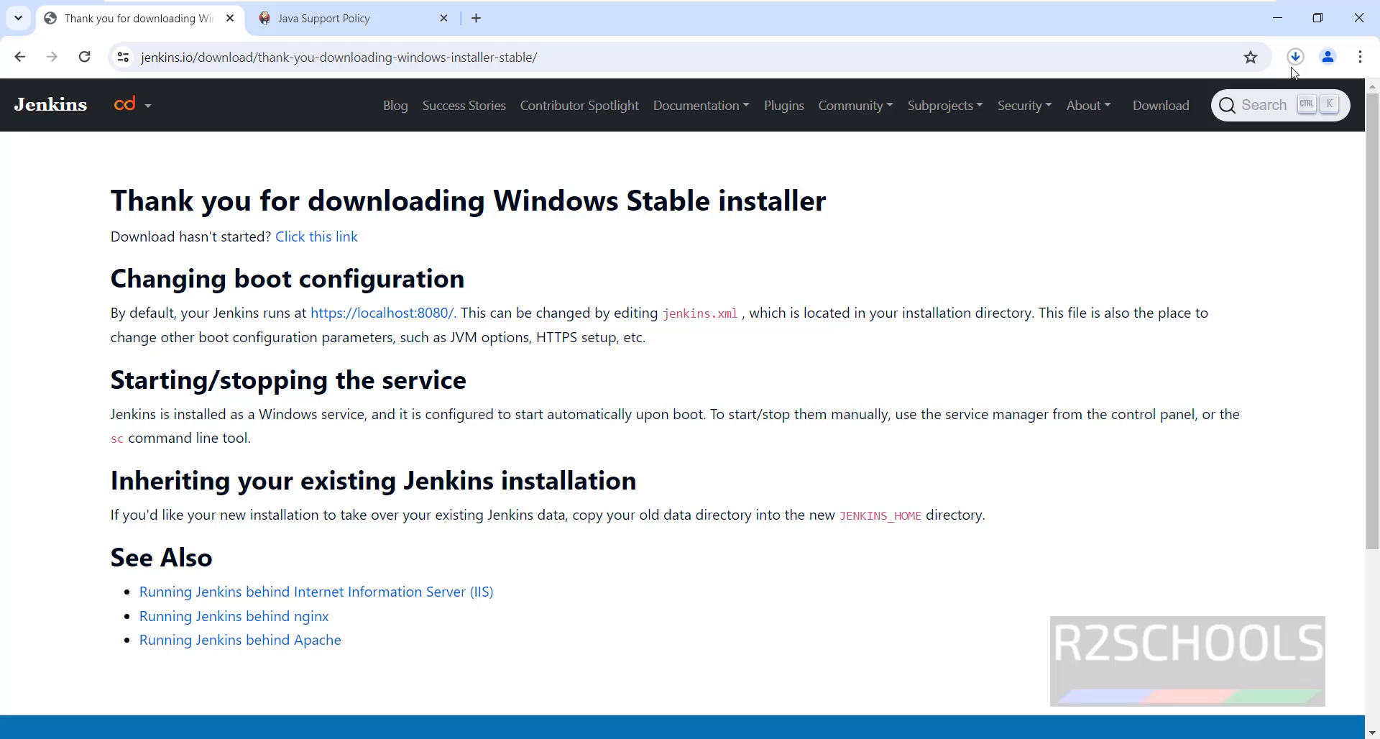
click(1295, 61)
click(1098, 189)
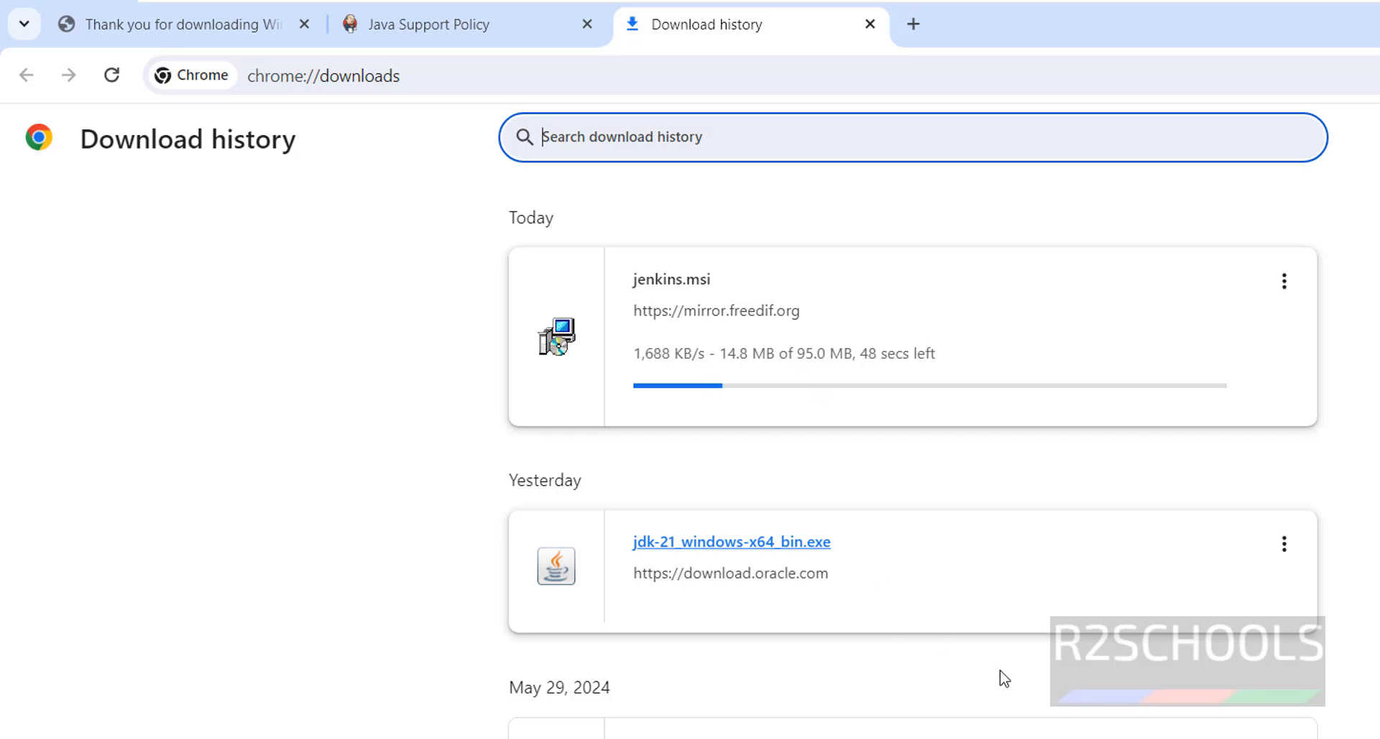
Wait on the downloads page while jenkins.msi finishes downloading.
click(558, 345)
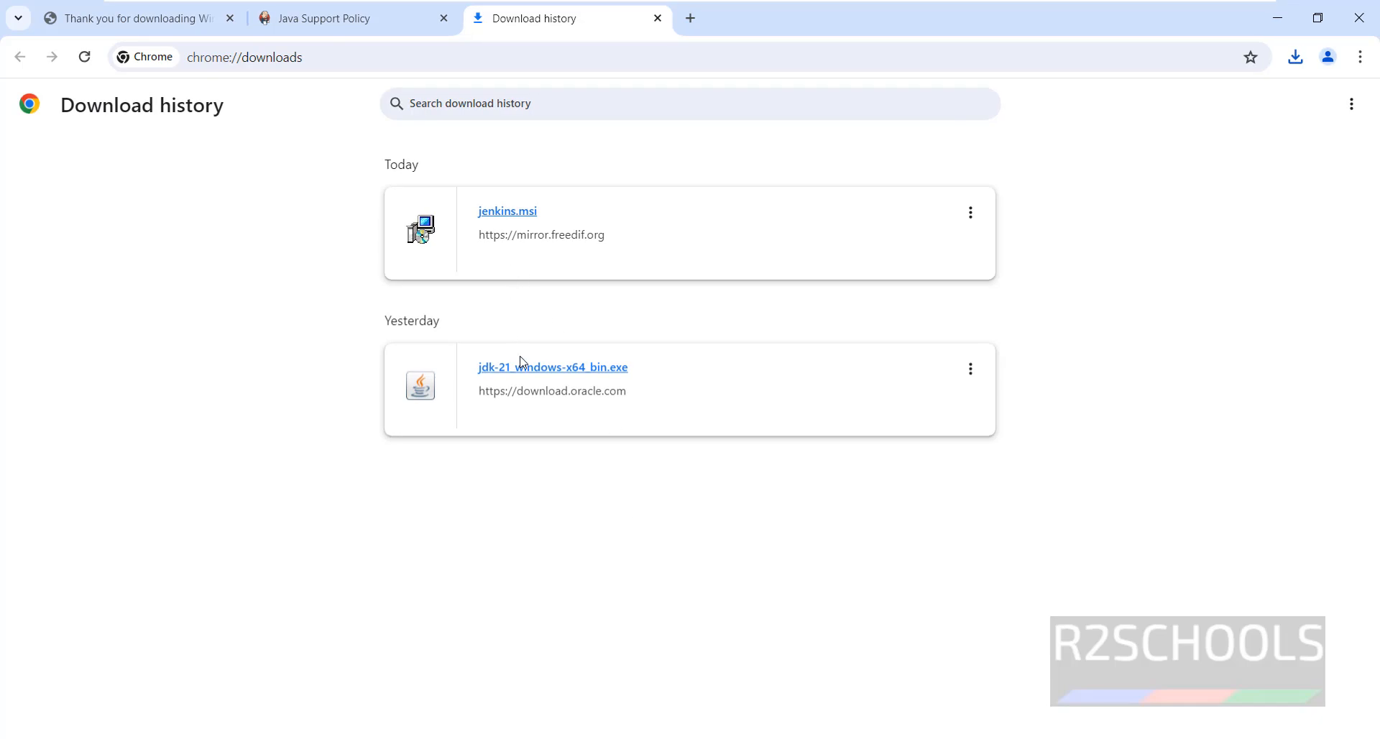
Launch the Jenkins installer, keeping the default install folder and LocalSystem service logon.
click(512, 212)
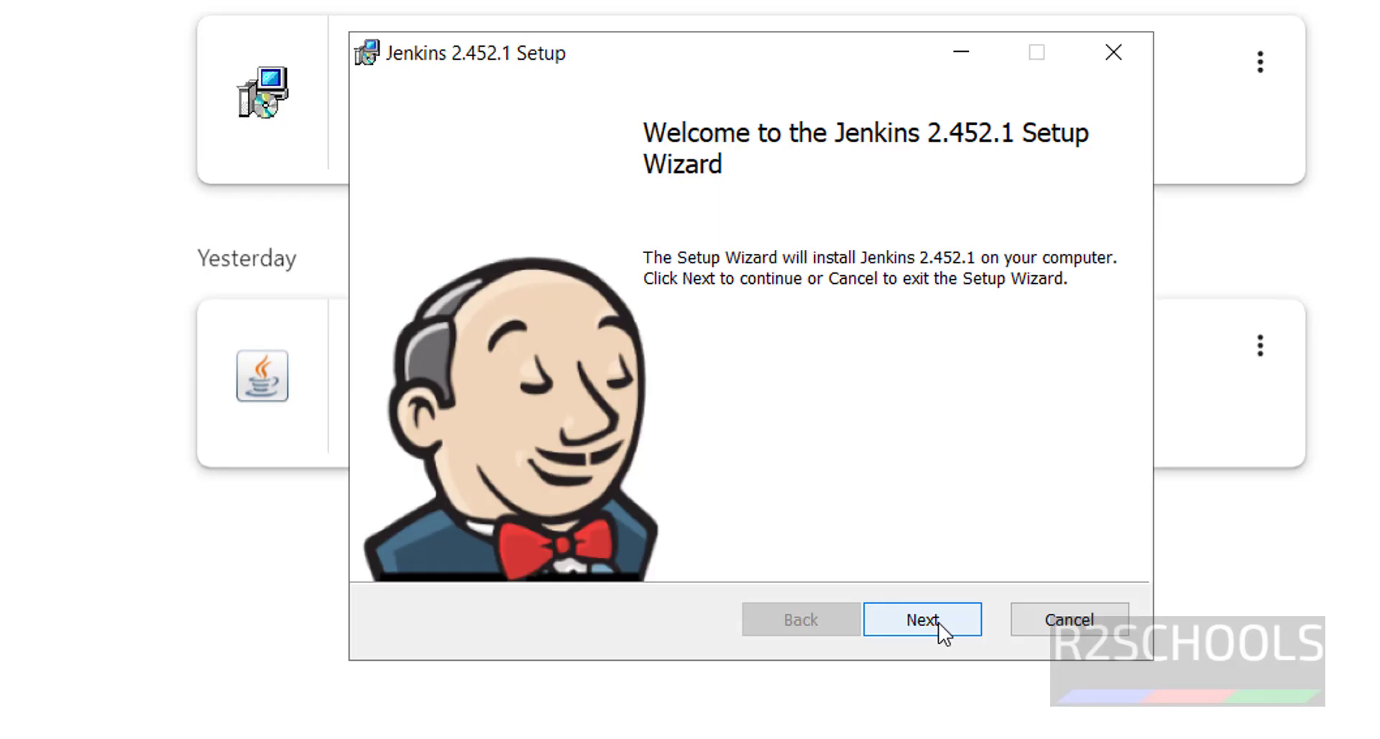
click(939, 622)
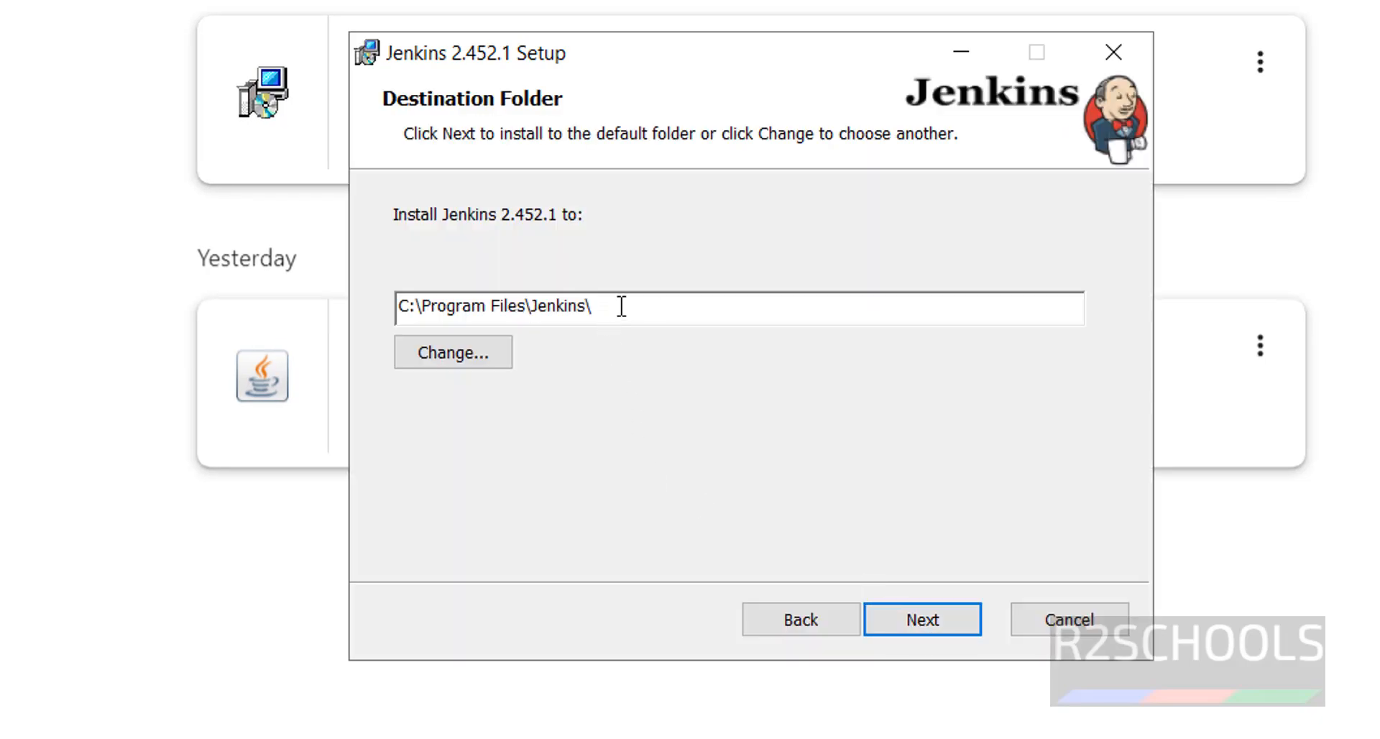
drag(621, 306, 376, 308)
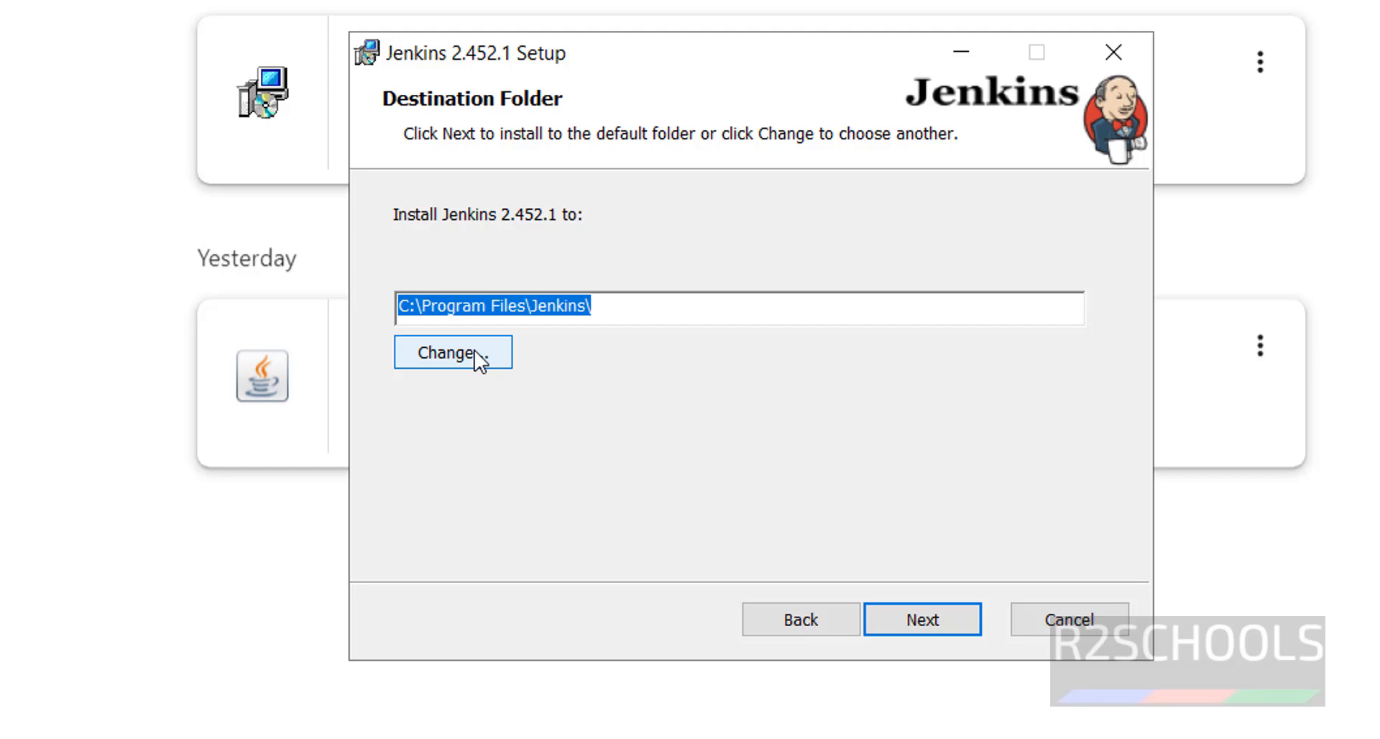
click(925, 619)
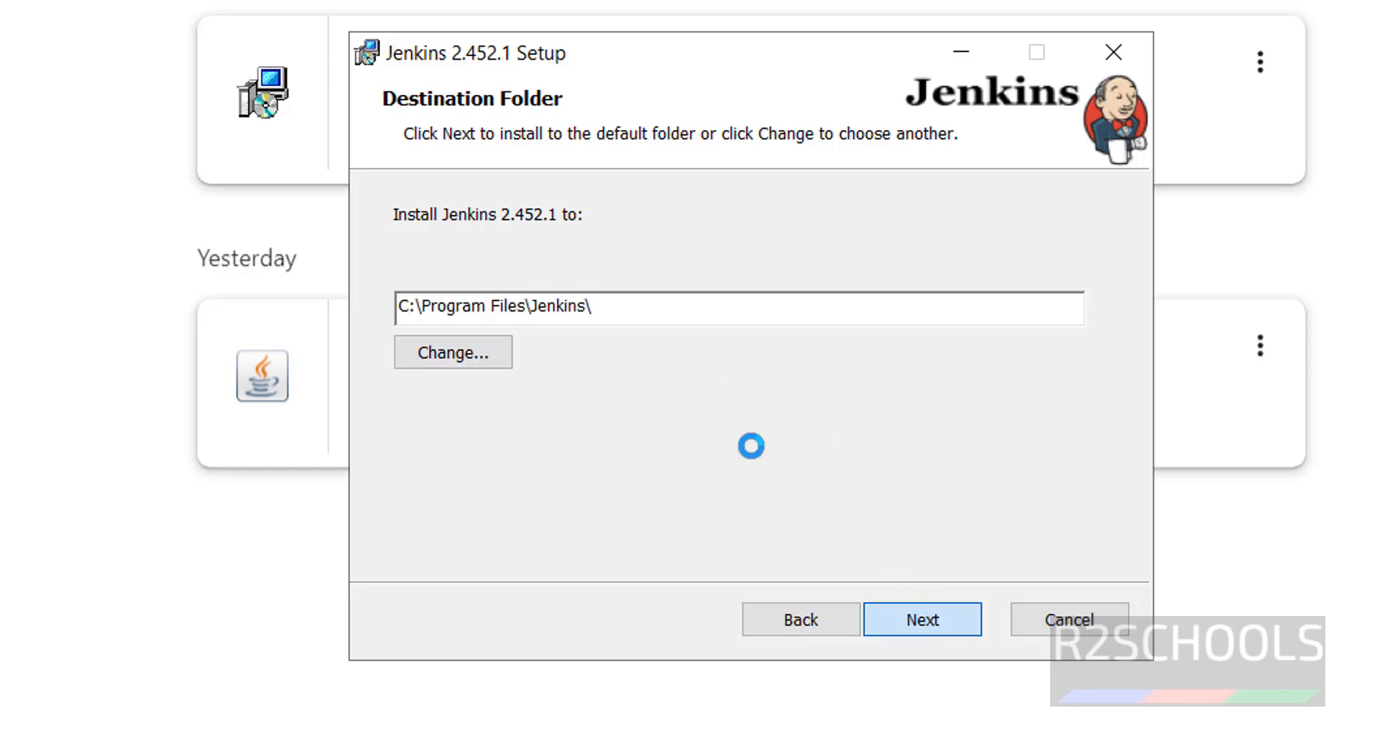
click(464, 353)
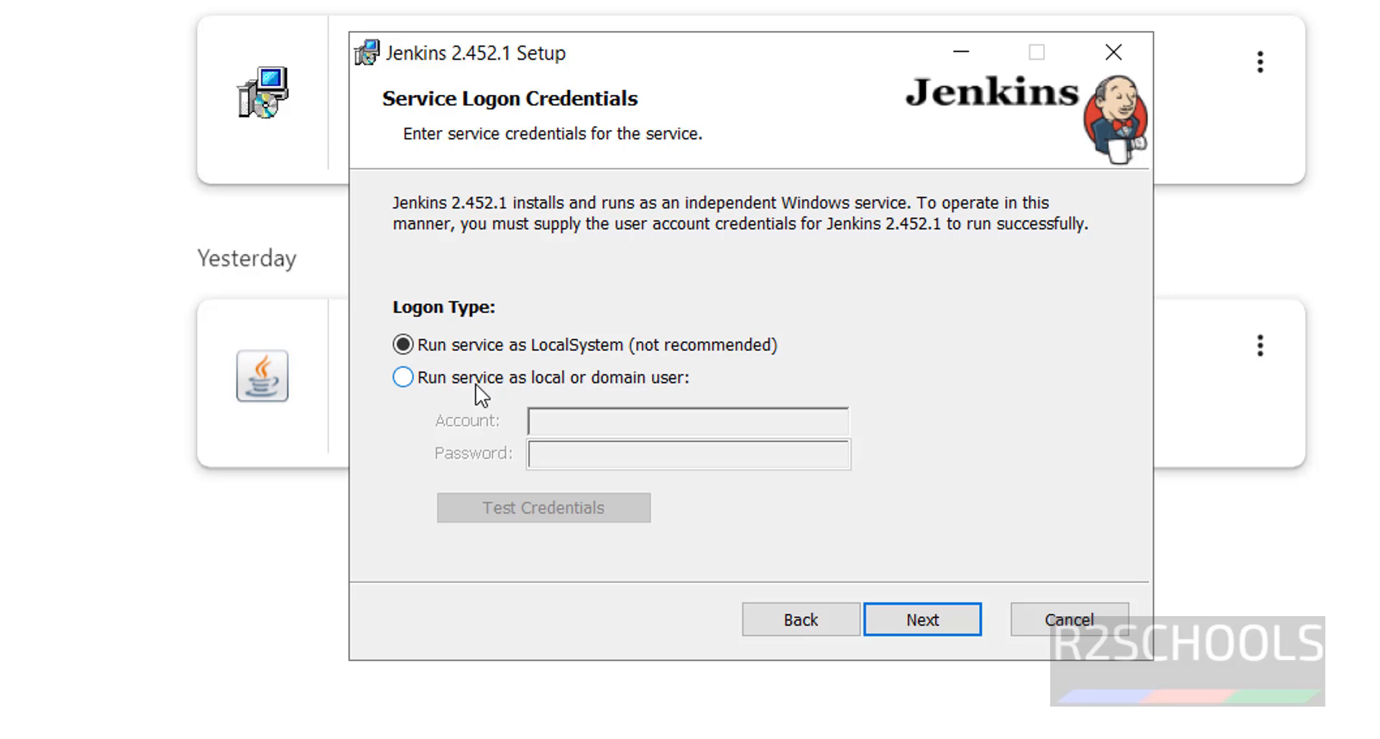
click(526, 379)
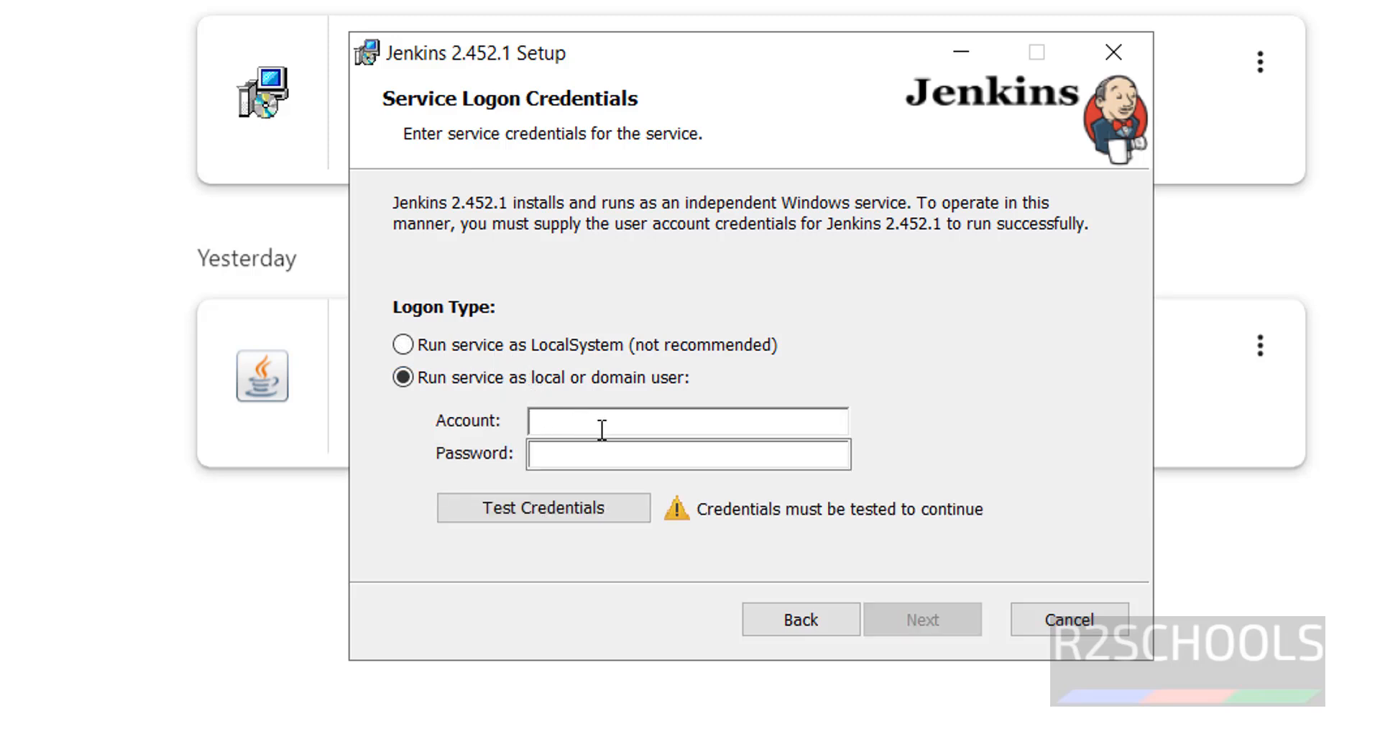
click(582, 347)
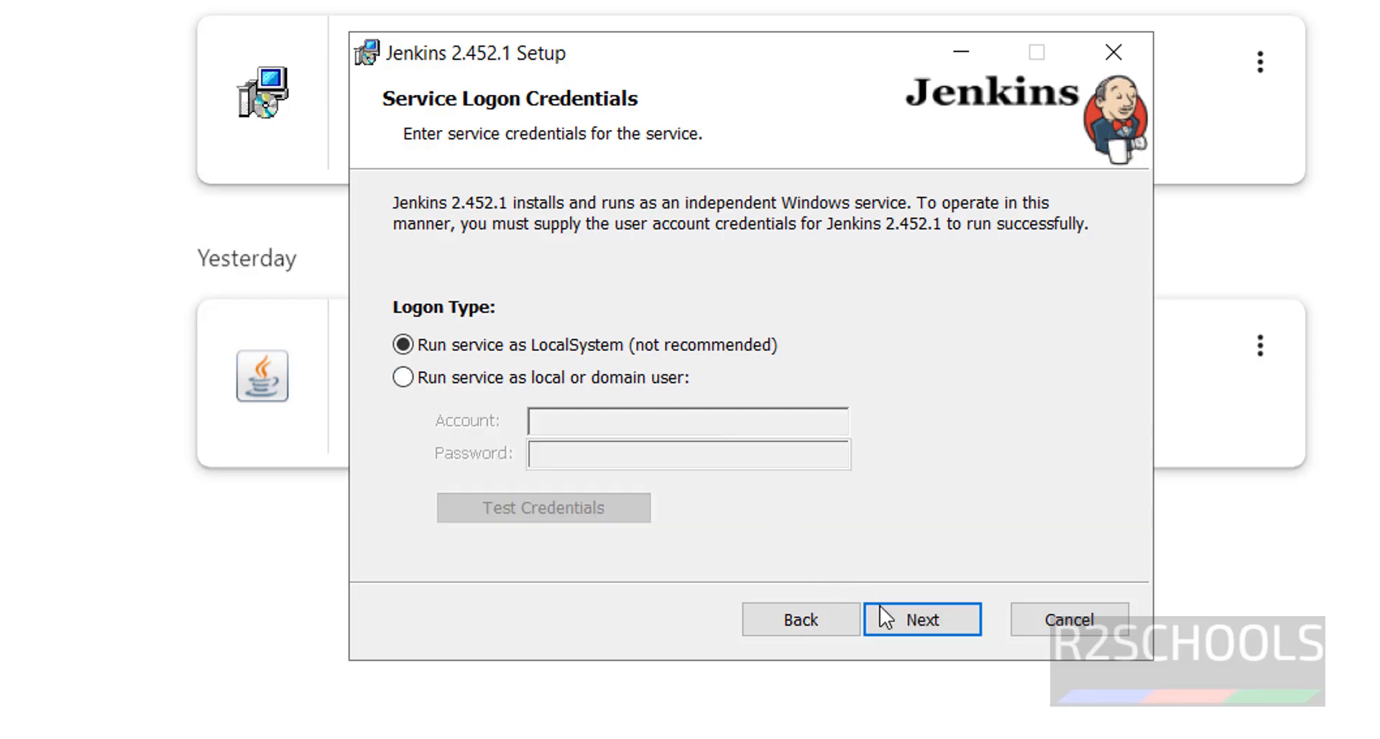
click(905, 625)
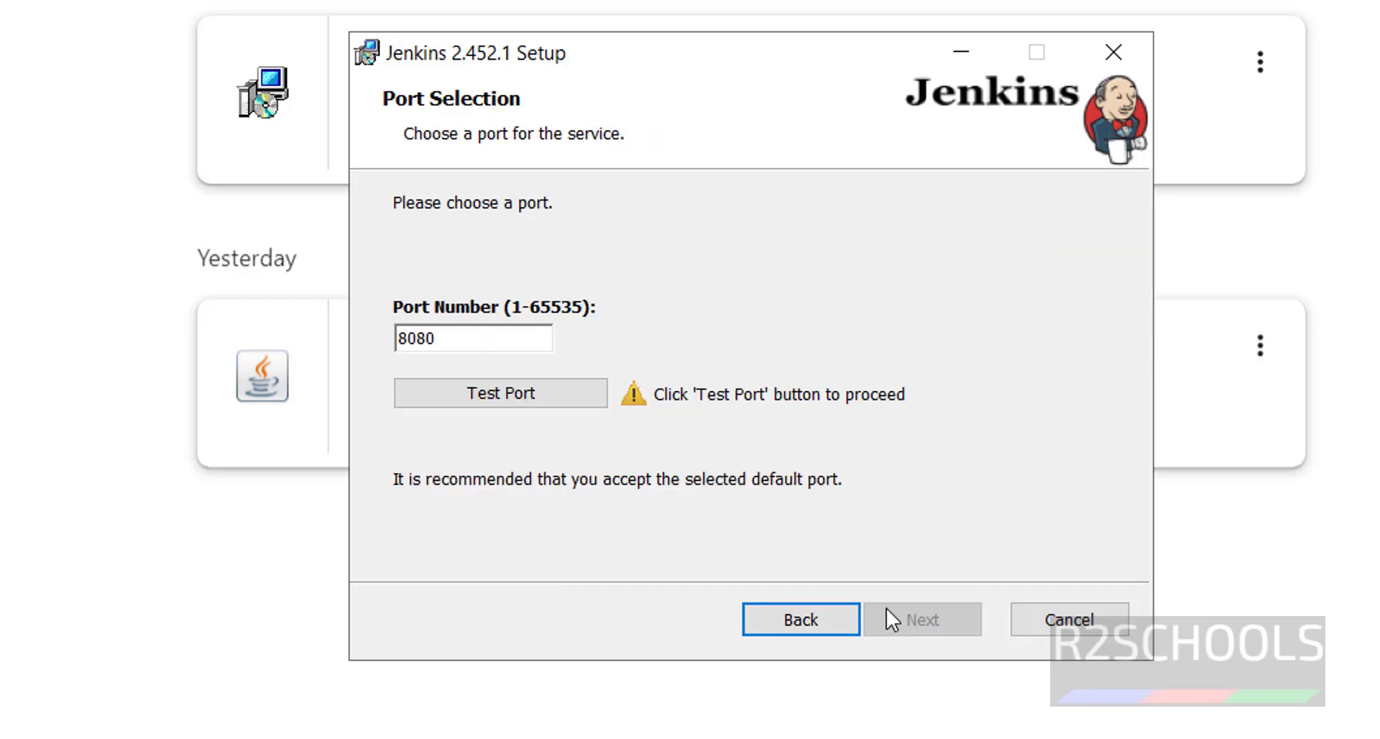
Test port 8080, accept the JDK 21 path, enable Firewall Exception, install Jenkins 2.452.1 and finish.
double_click(469, 339)
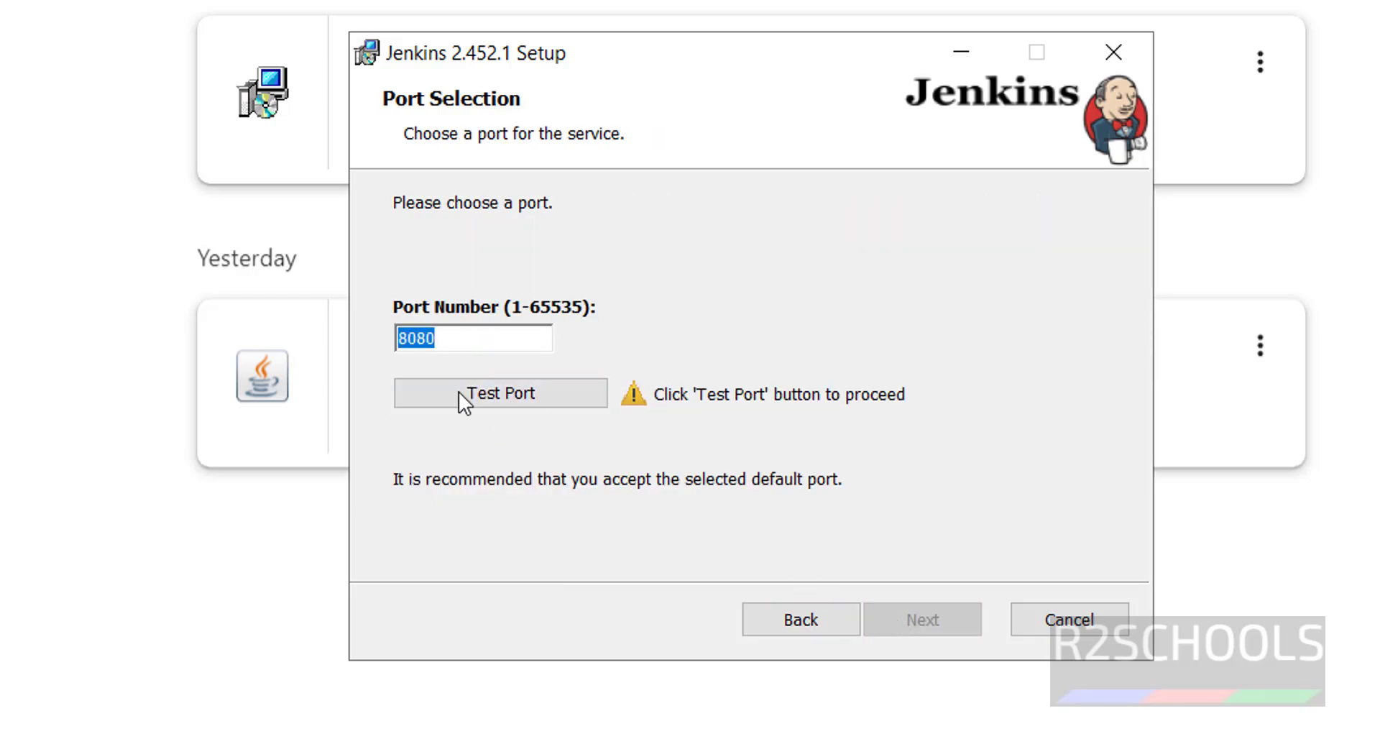
click(529, 398)
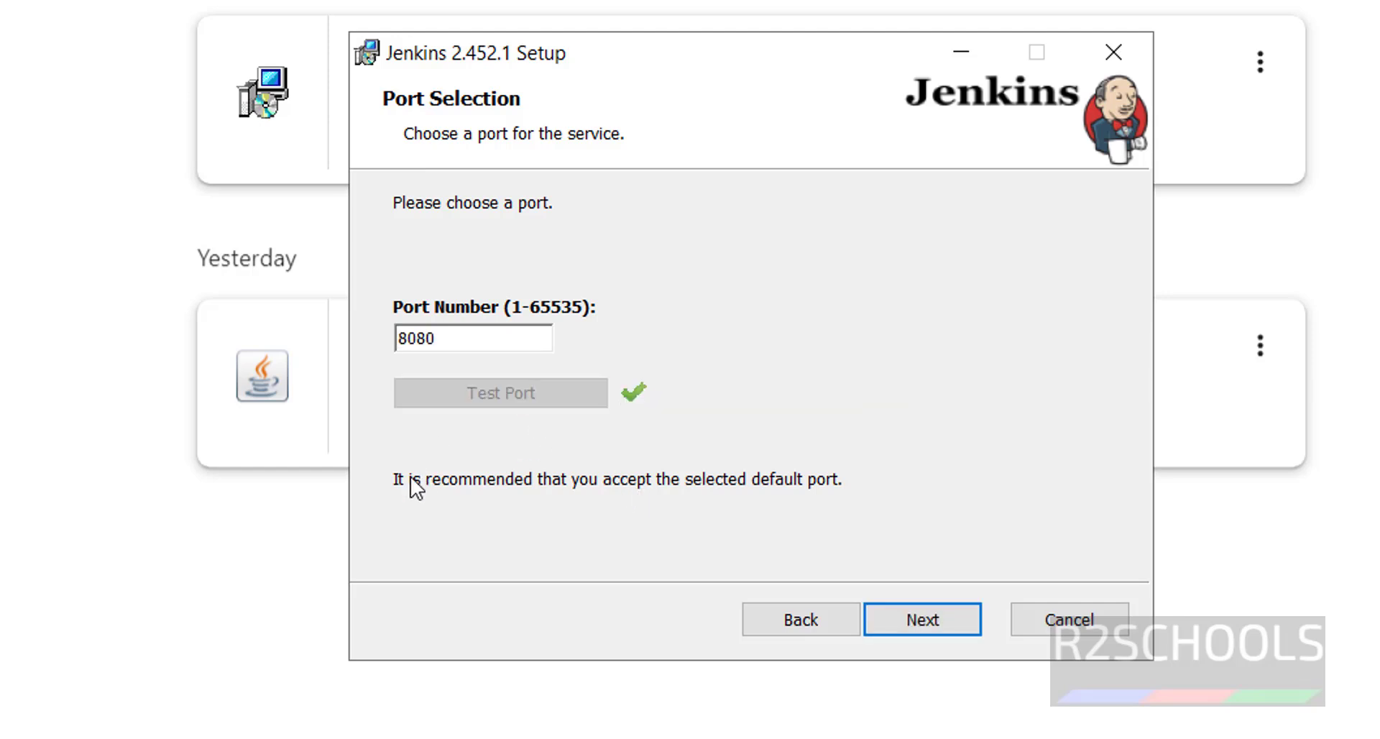
click(913, 631)
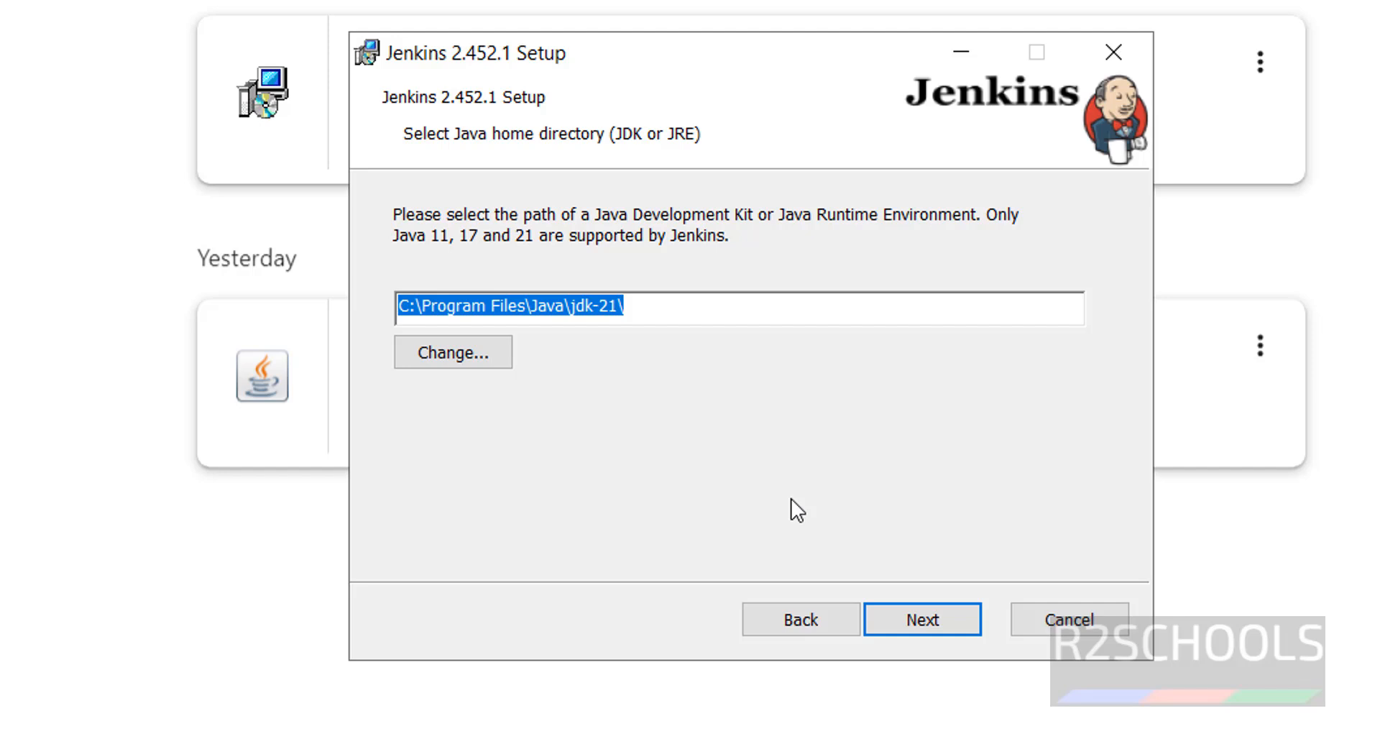
click(946, 613)
click(536, 322)
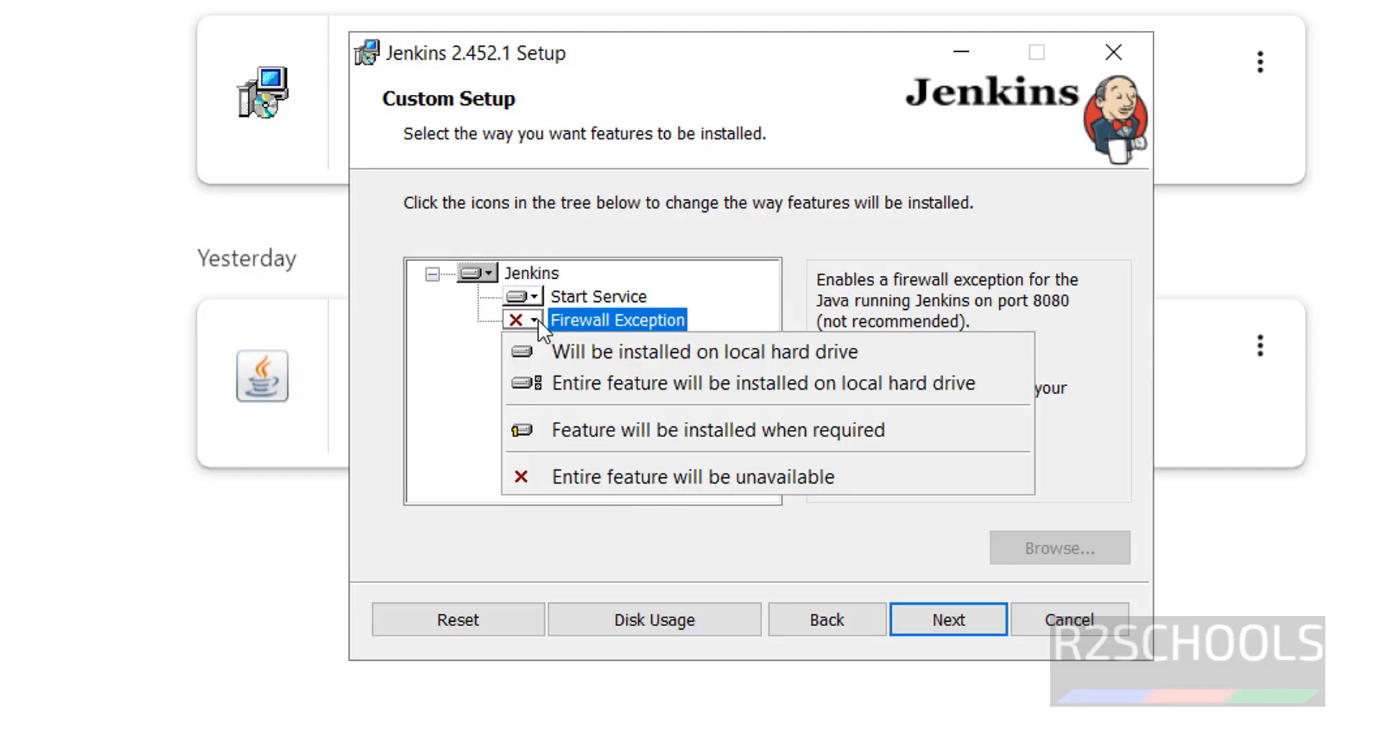
click(554, 343)
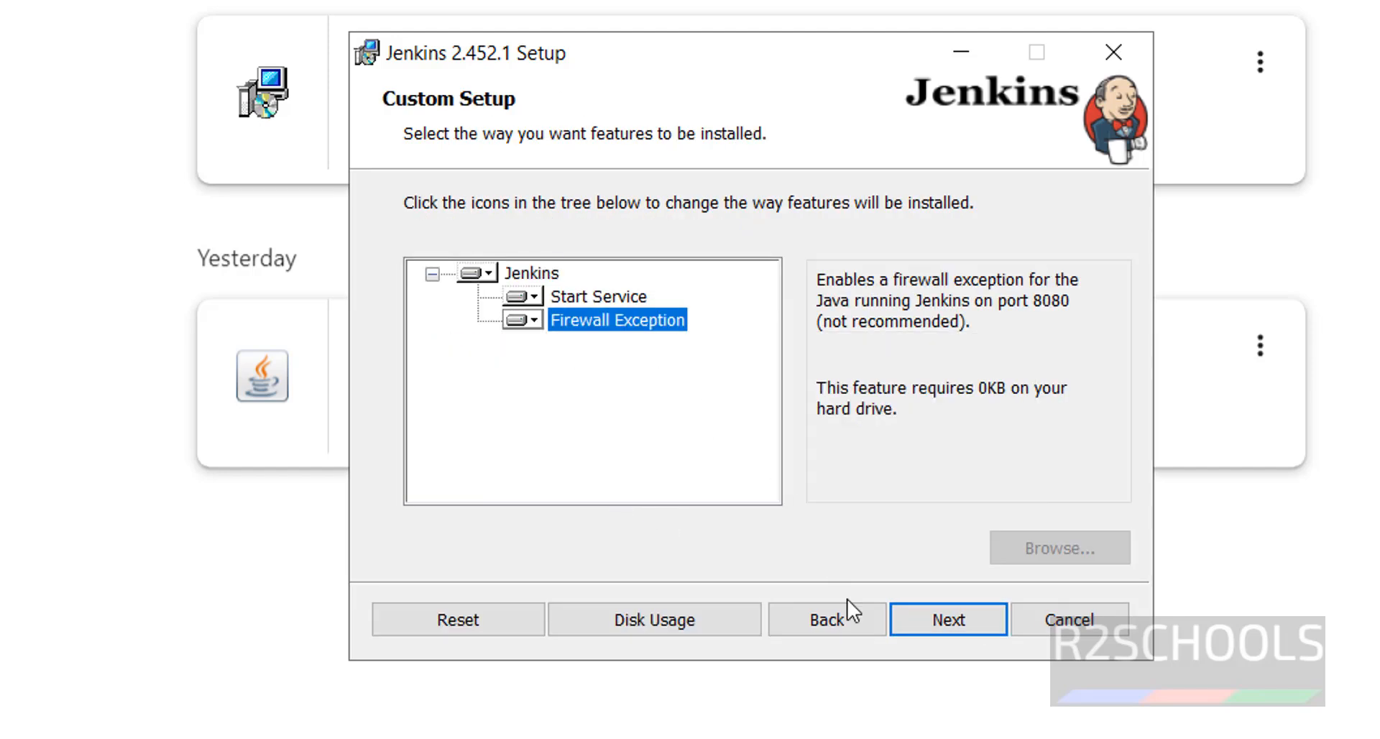
click(947, 621)
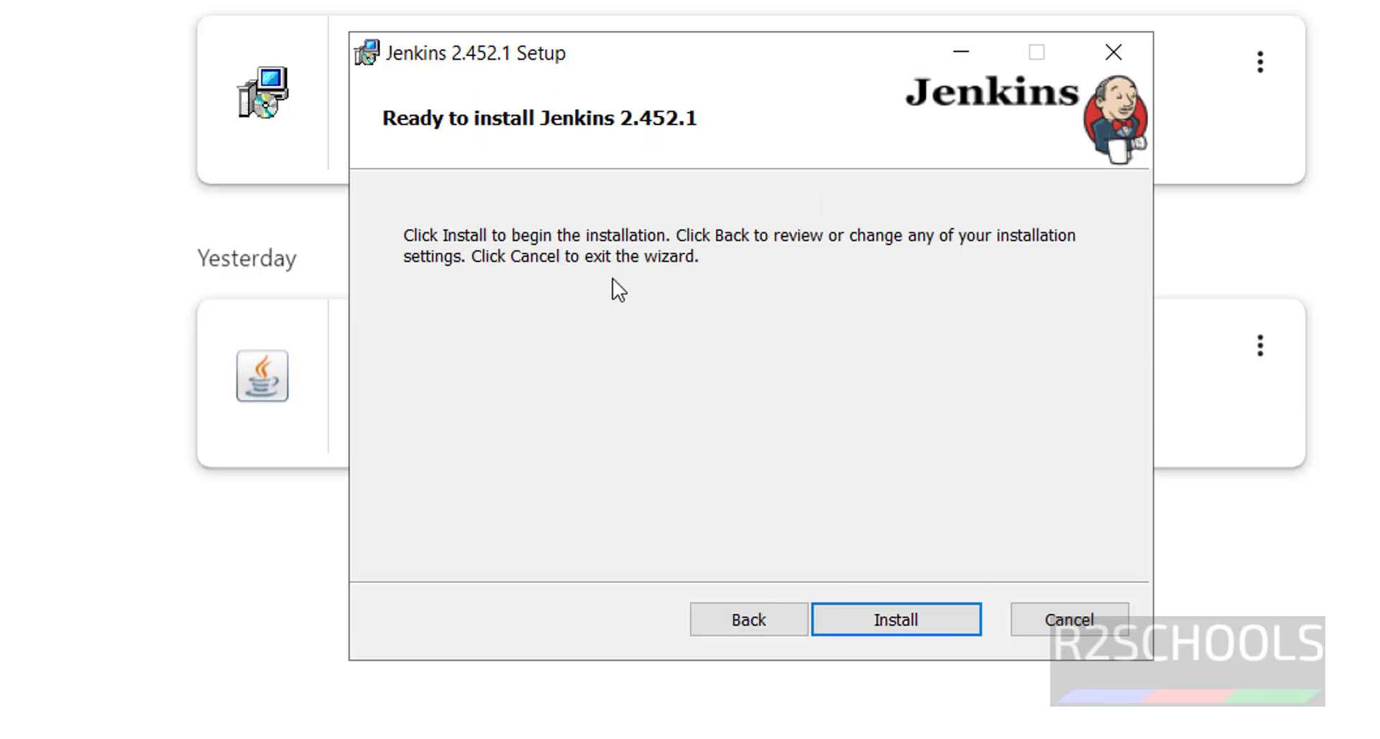
click(912, 633)
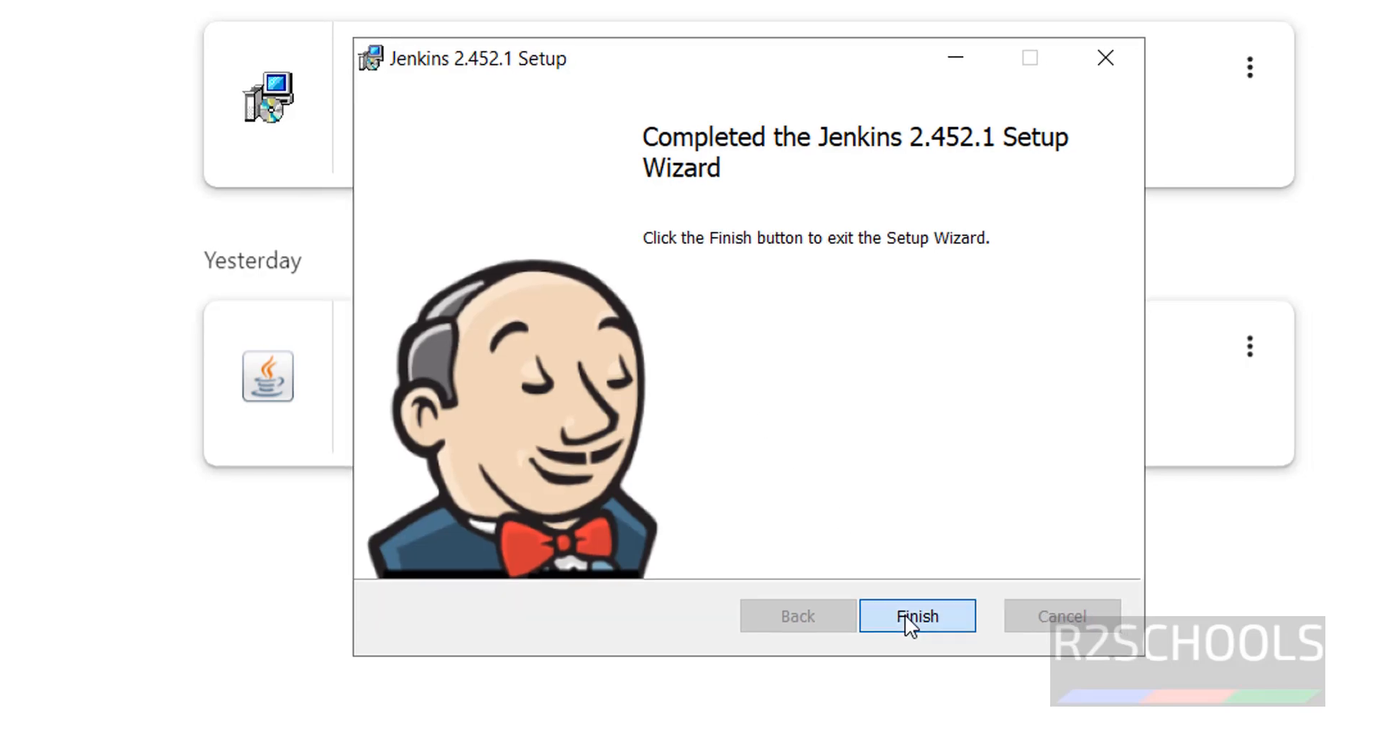
click(914, 624)
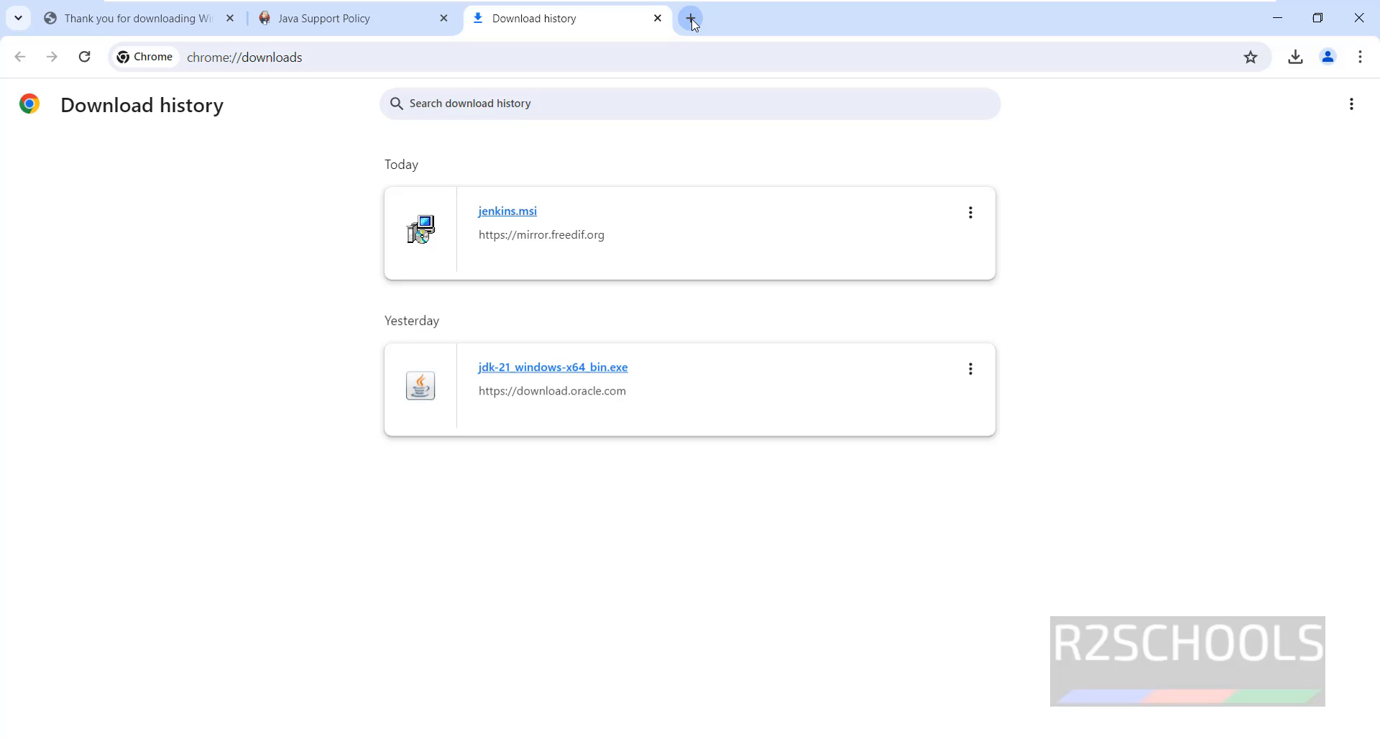
Load the local Jenkins server at localhost:8080 in a new tab.
click(690, 18)
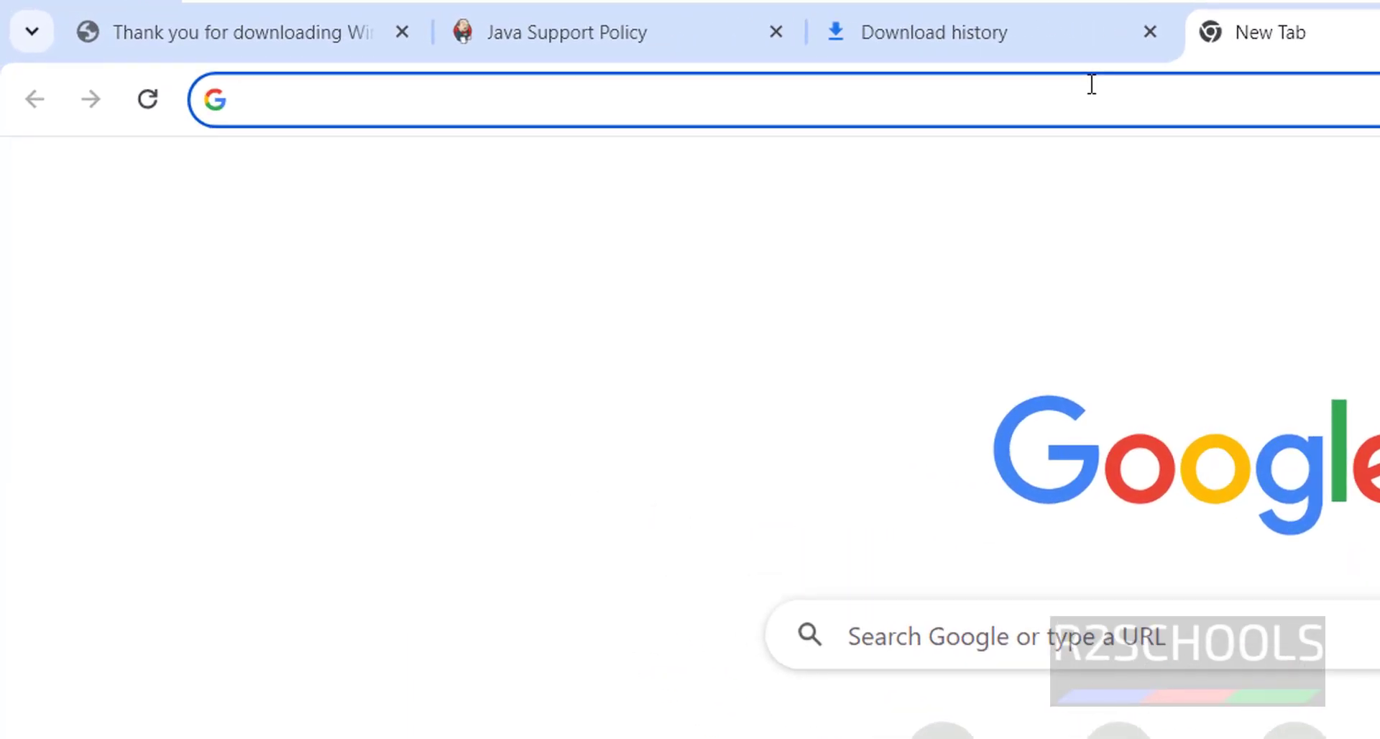
text(l)
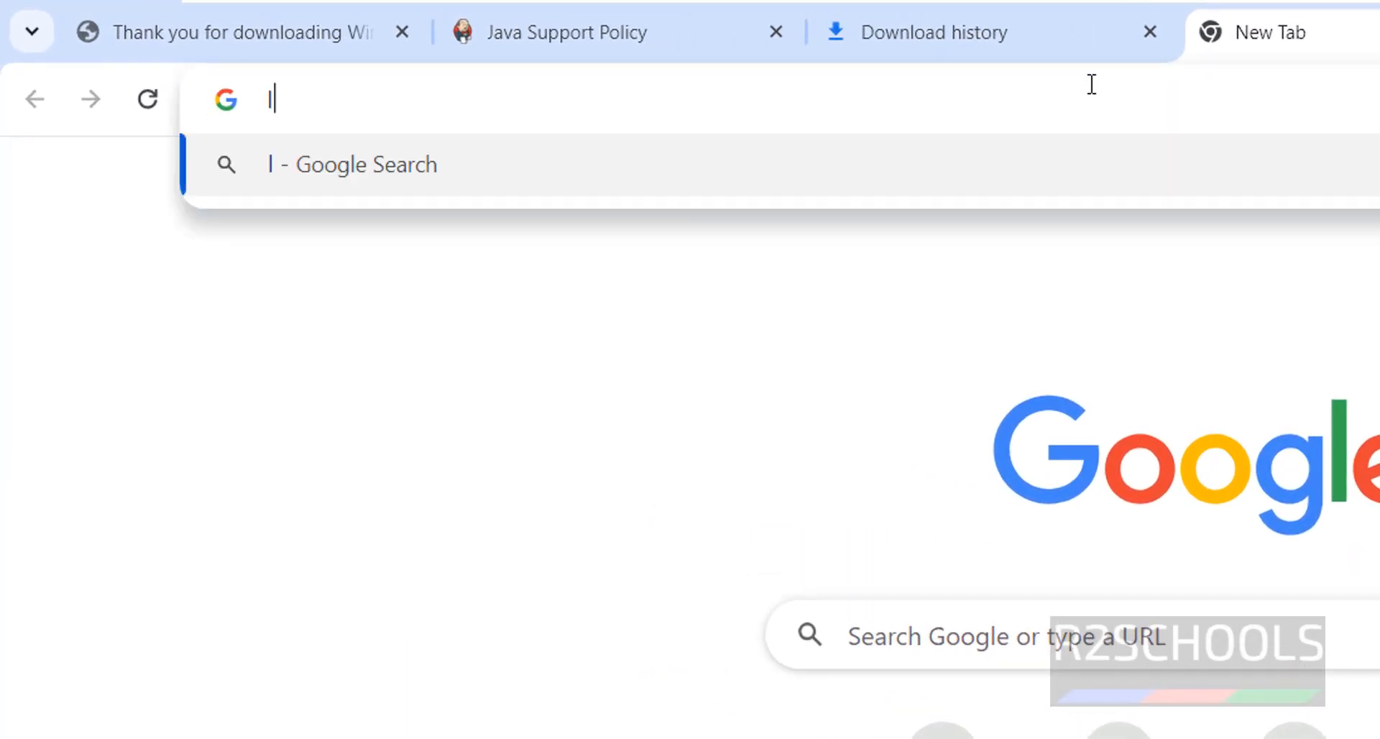
text(ocalhost:)
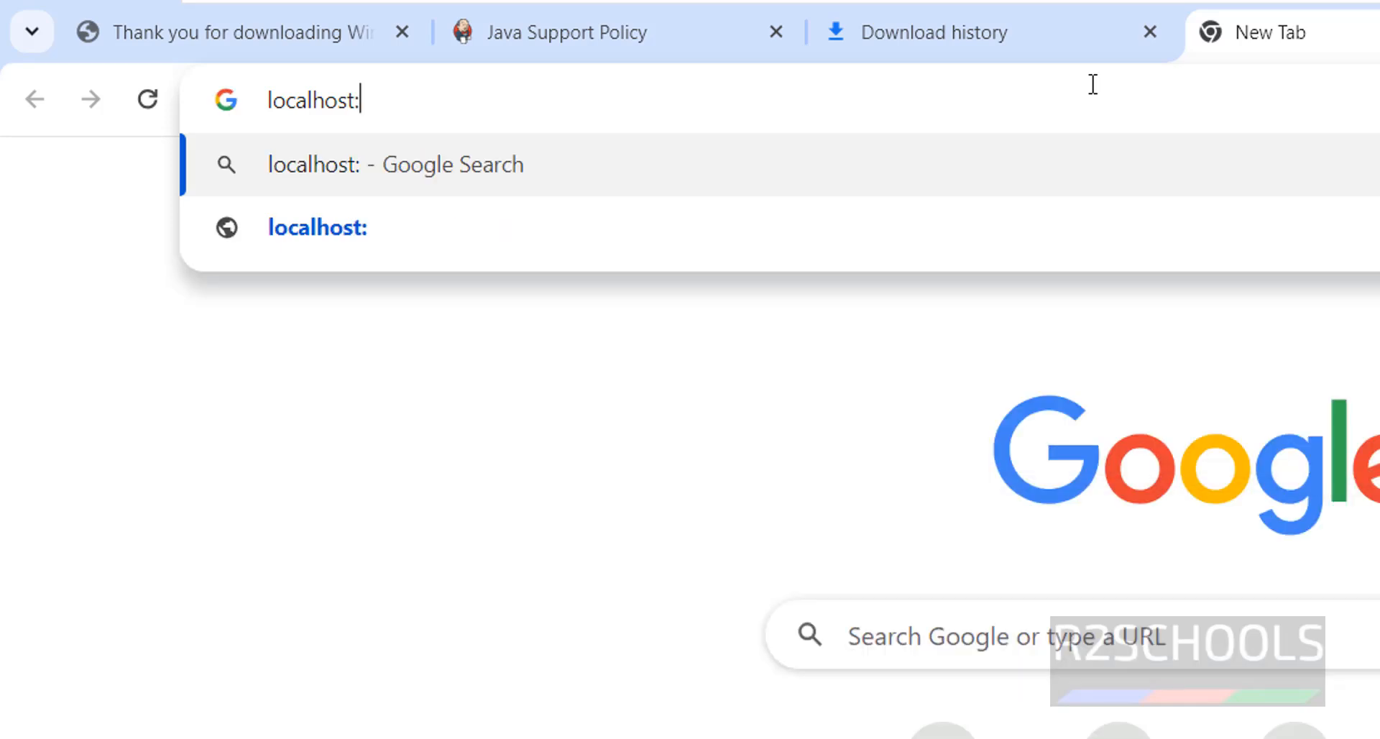
text(/)
key(BackSpace)
text(8)
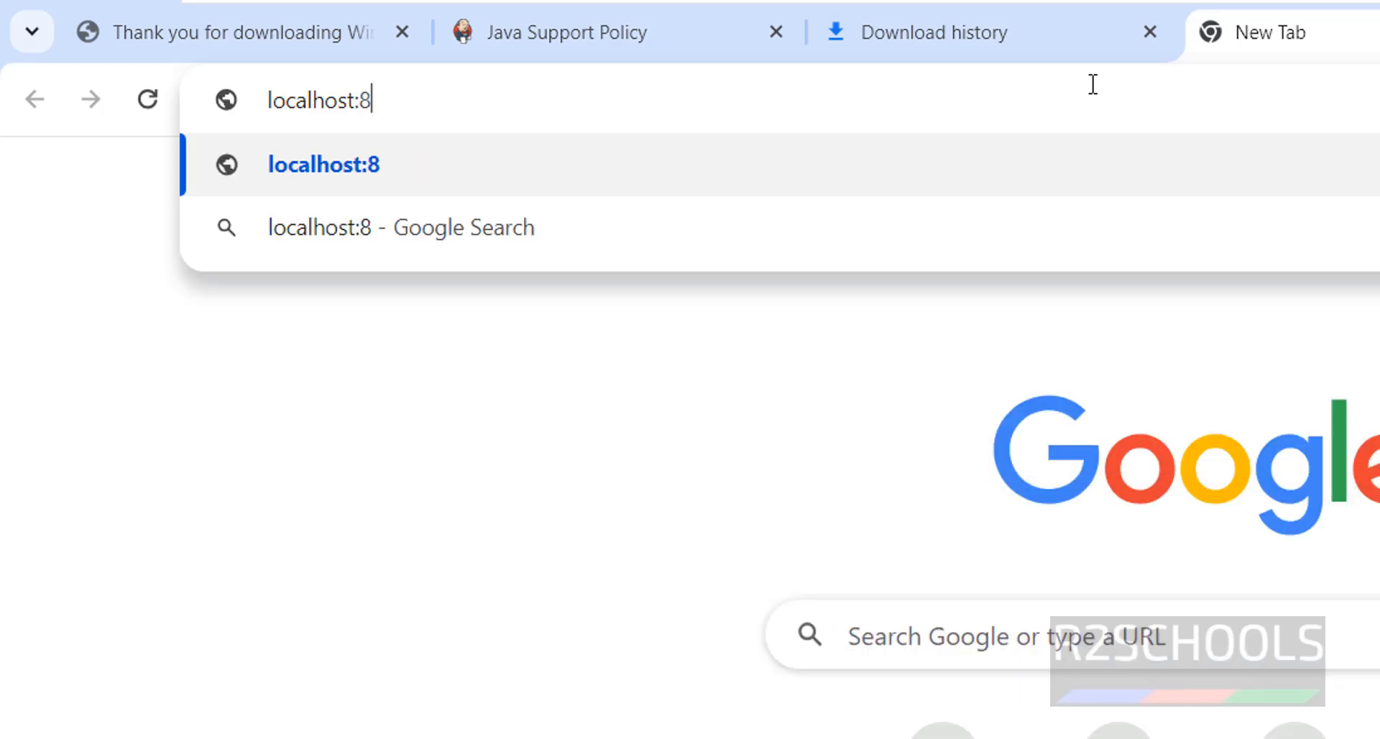
text(080)
key(Return)
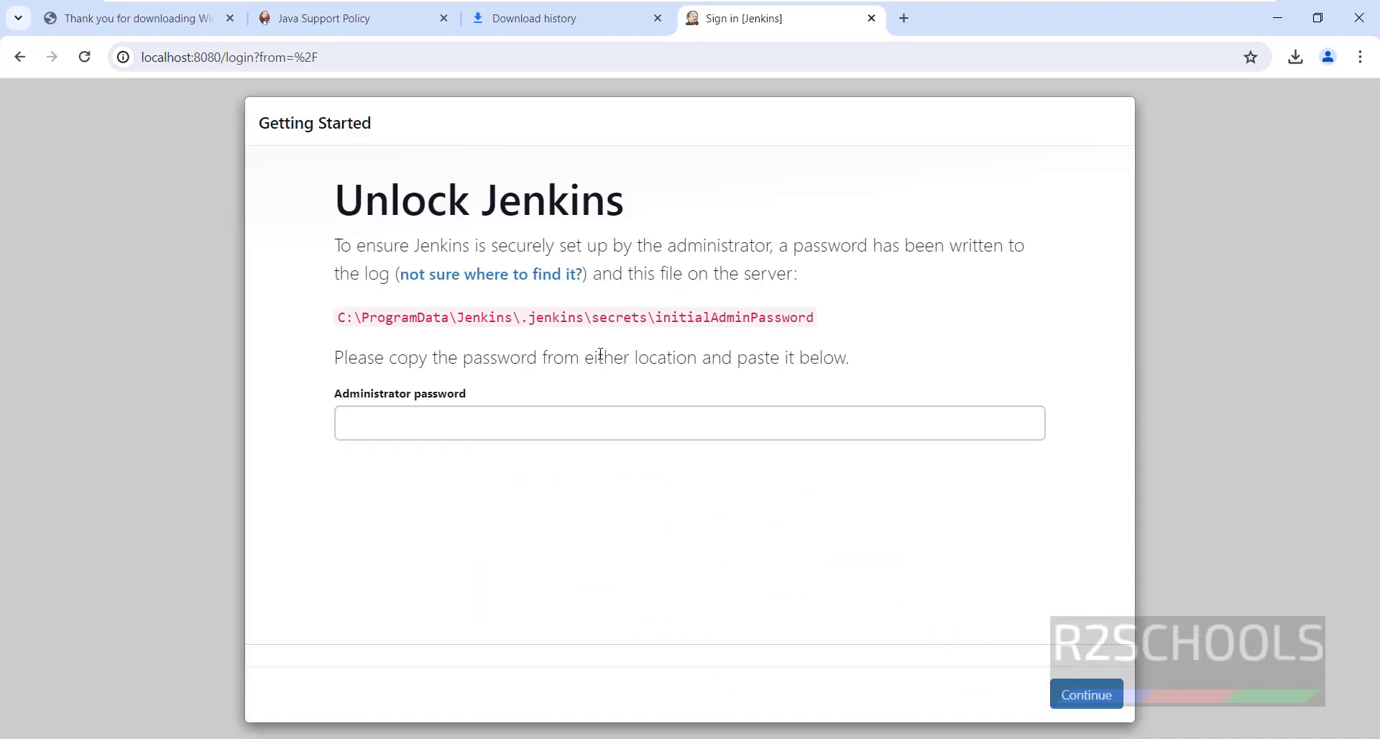
Copy the secrets folder path from the Unlock Jenkins page.
click(464, 414)
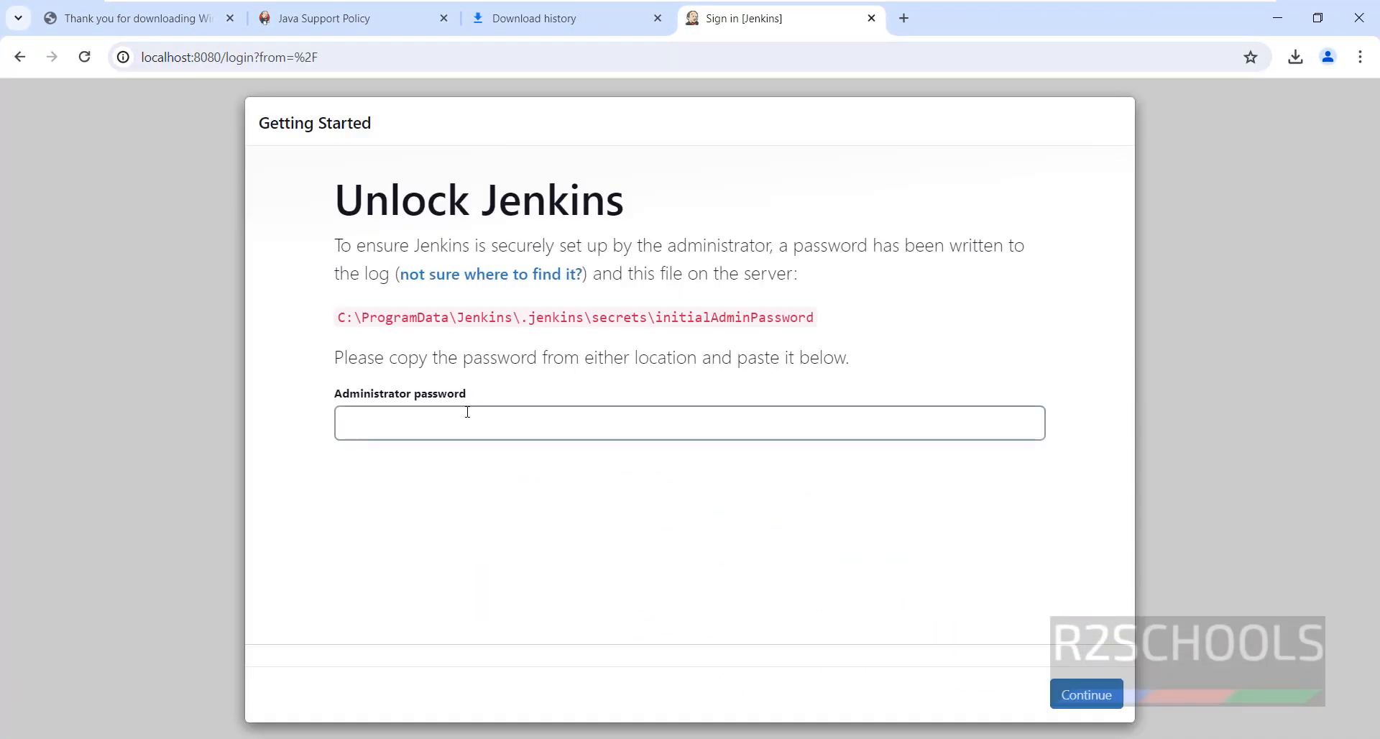
click(395, 358)
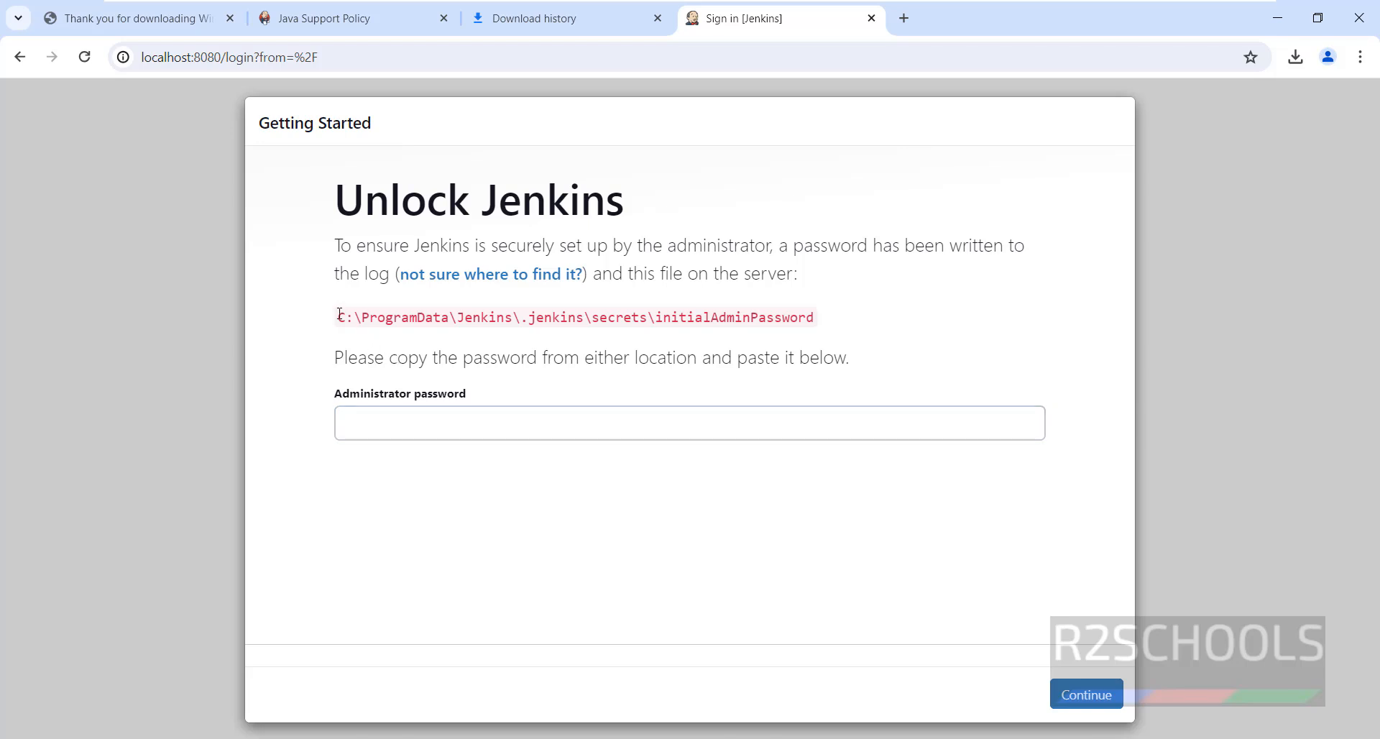
drag(338, 320, 654, 317)
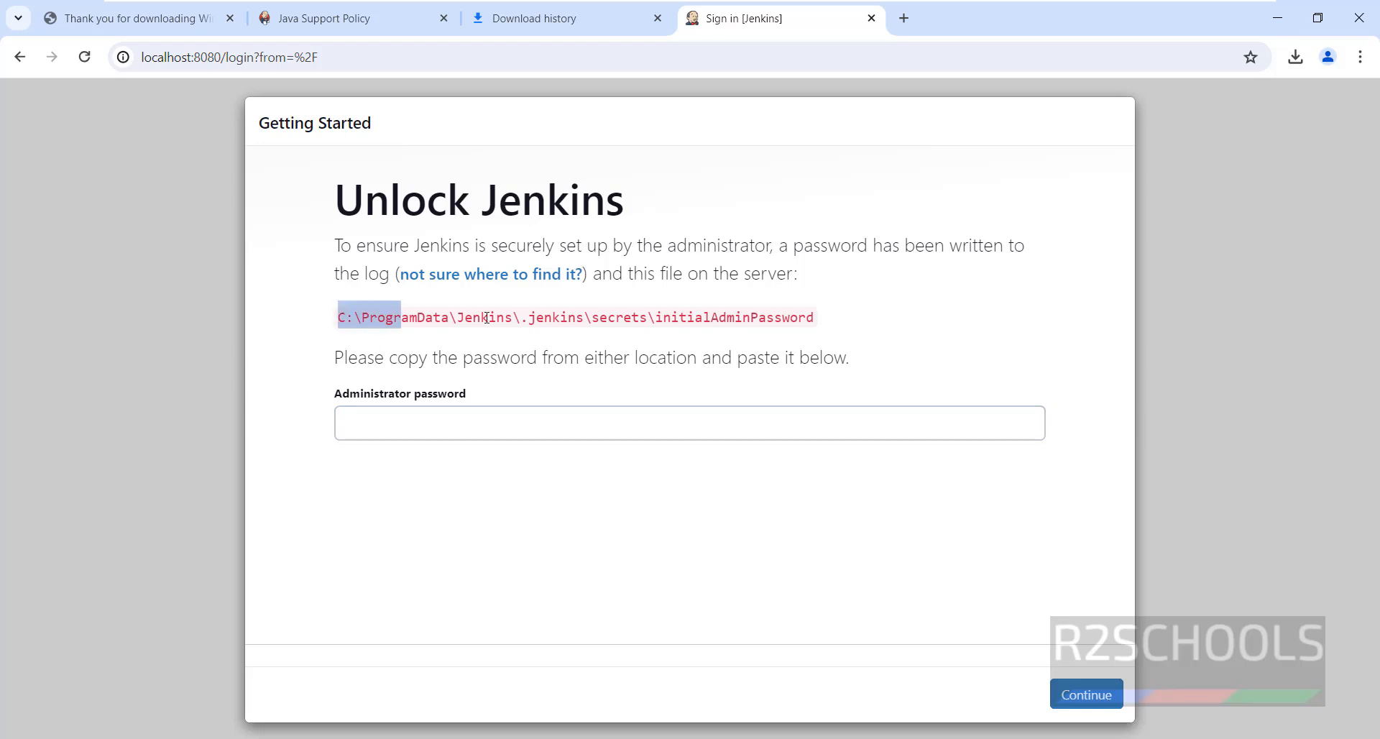
right_click(617, 317)
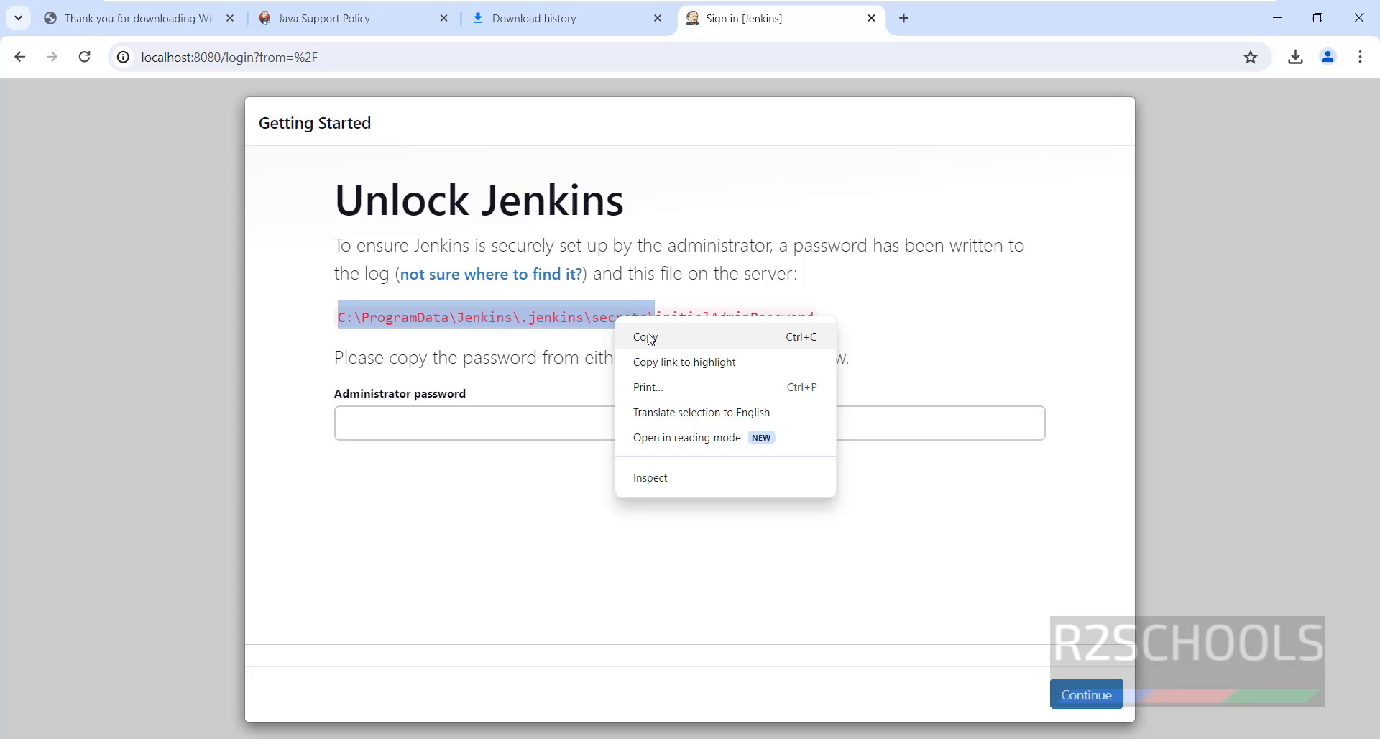
click(650, 341)
Open the copied secrets folder path via the Run prompt in File Explorer.
key(super+r)
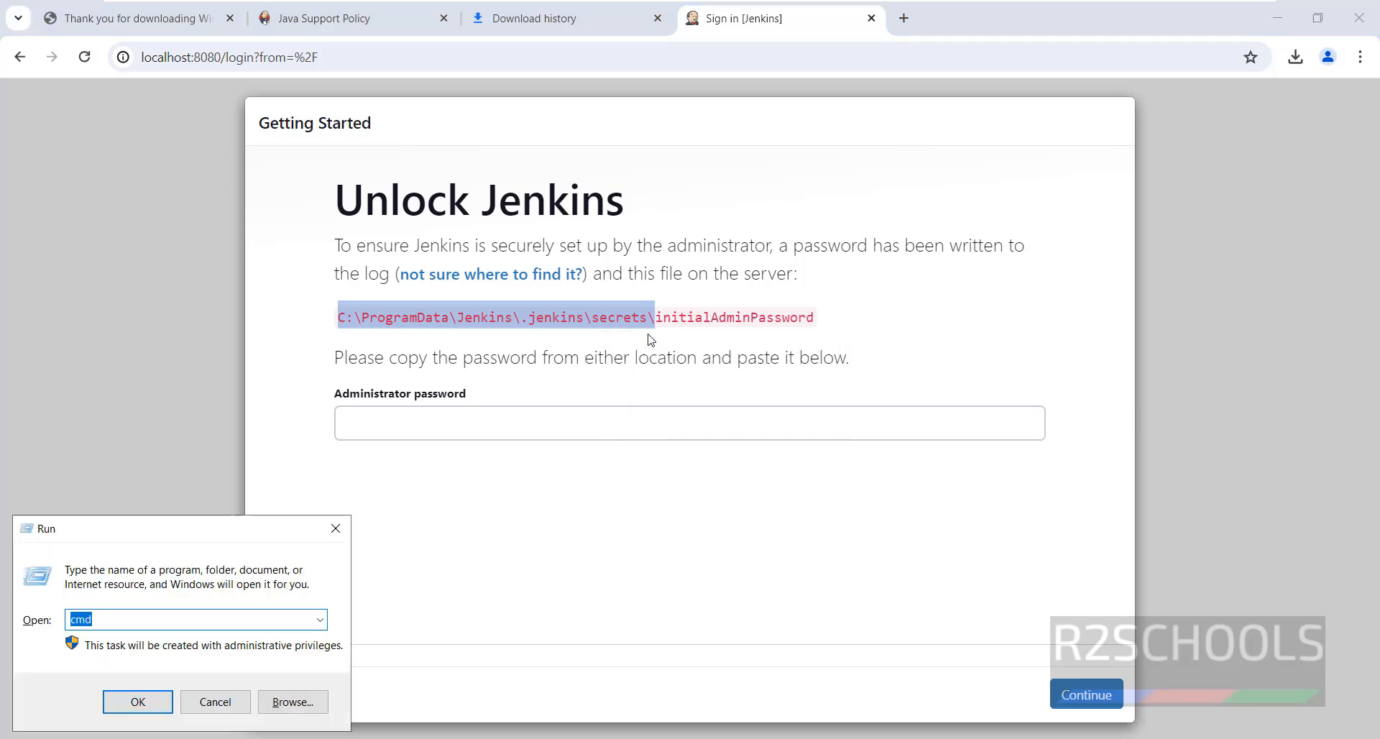
key(ctrl+v)
key(Return)
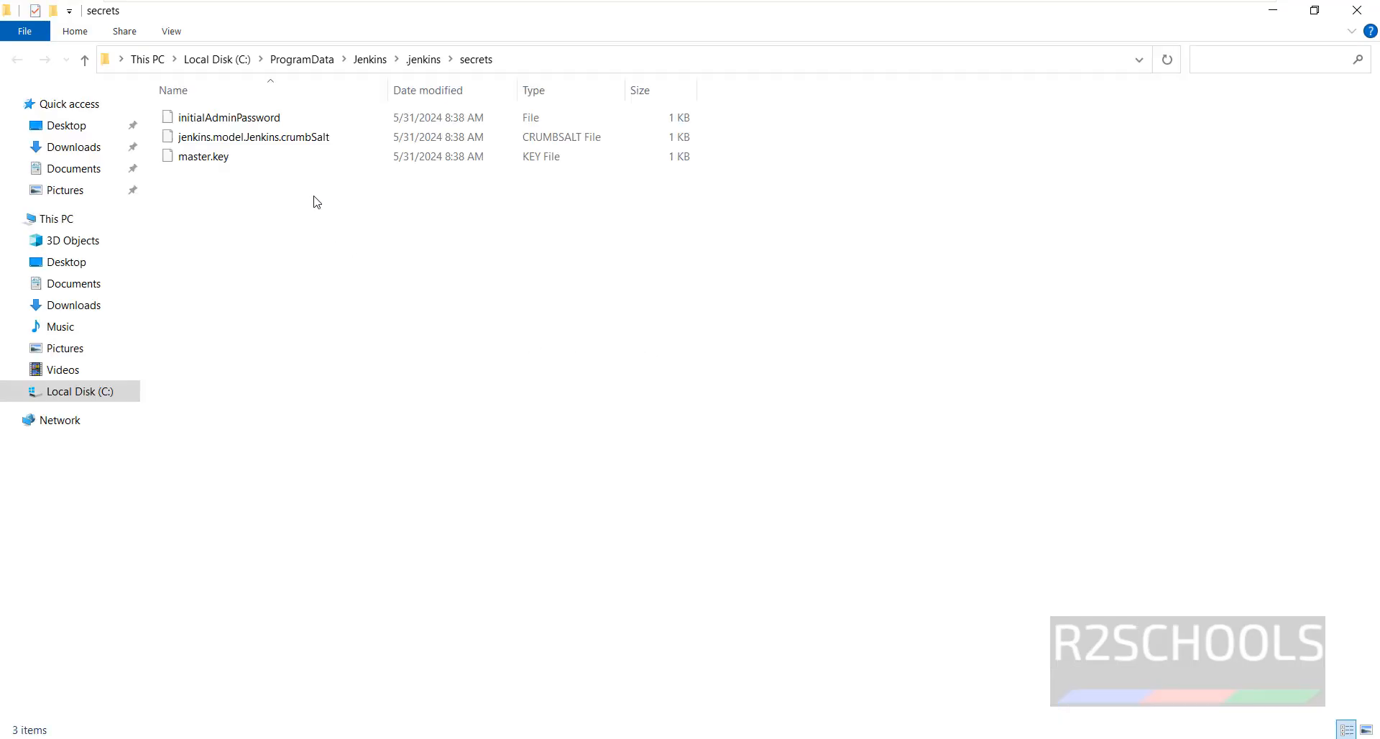
View initialAdminPassword in Notepad, select the password line and return to the Unlock Jenkins page.
click(270, 121)
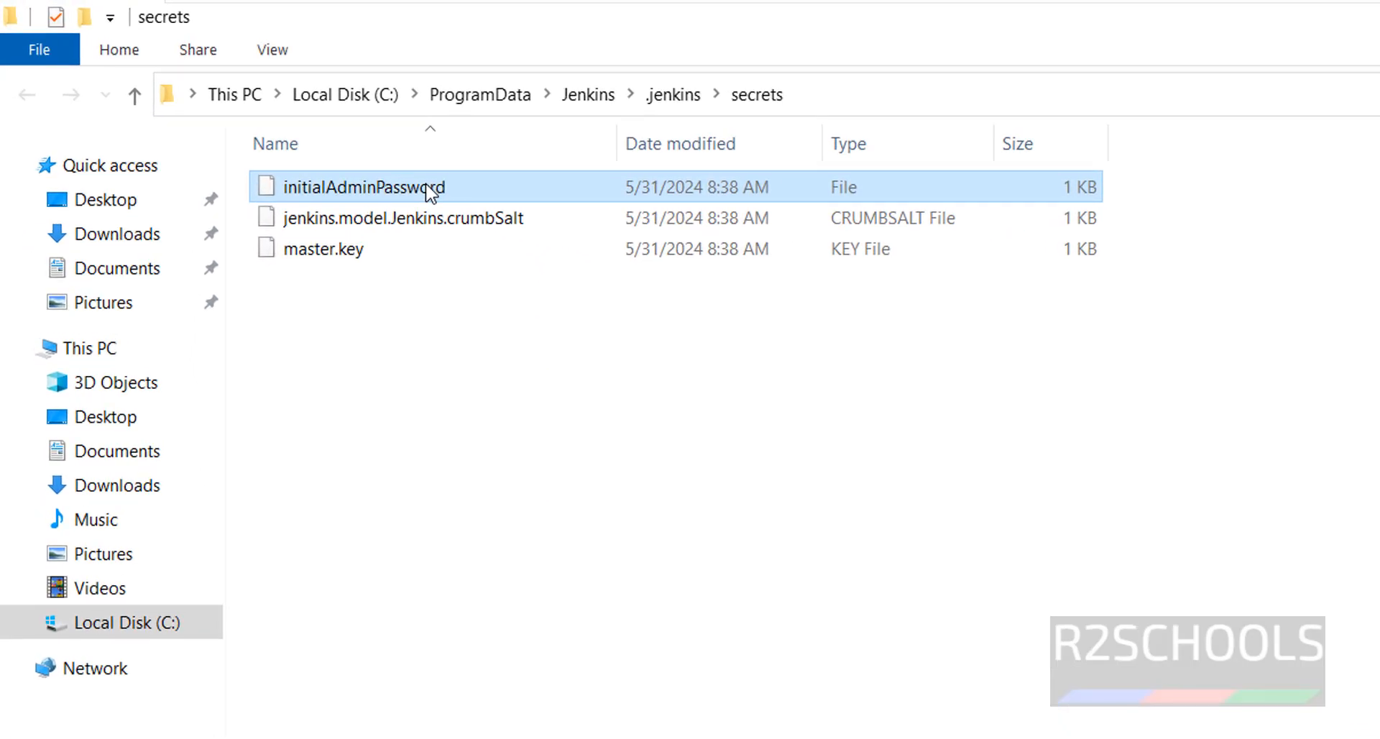
right_click(429, 193)
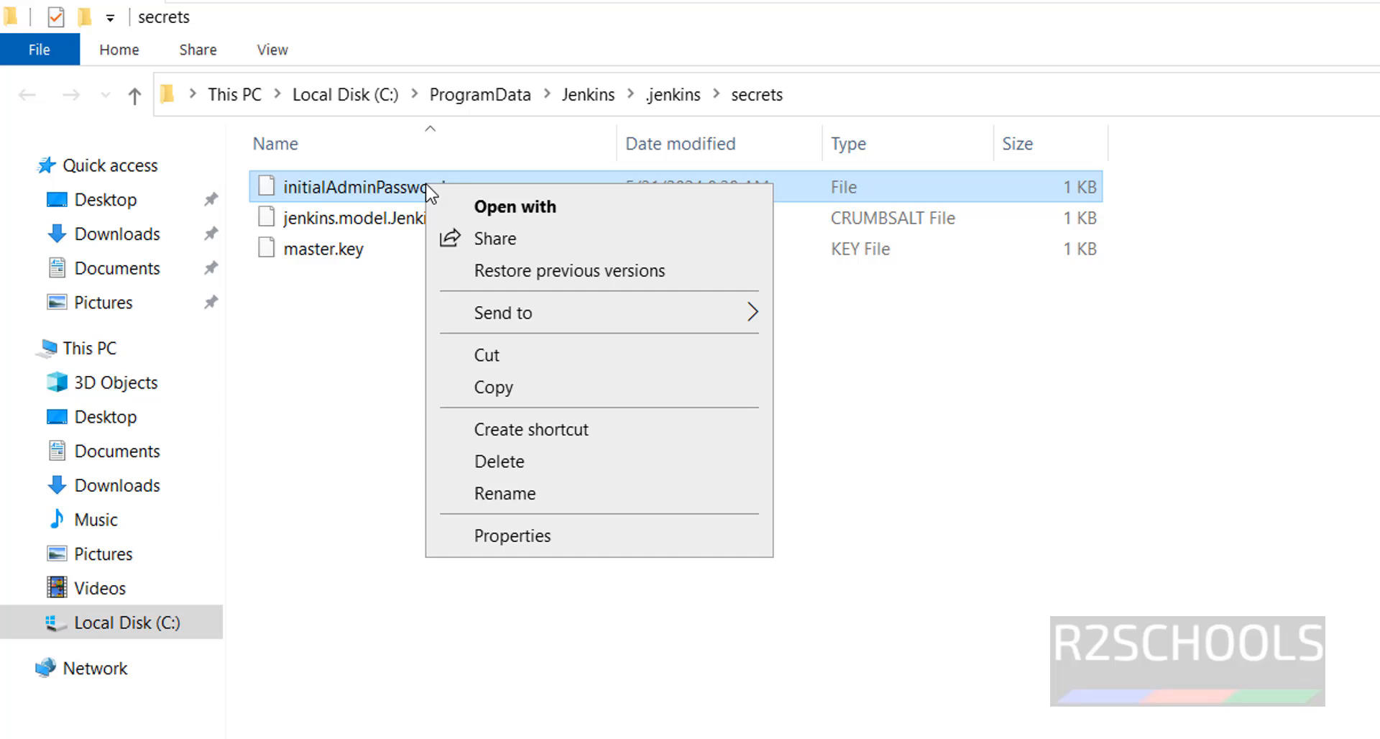
click(568, 215)
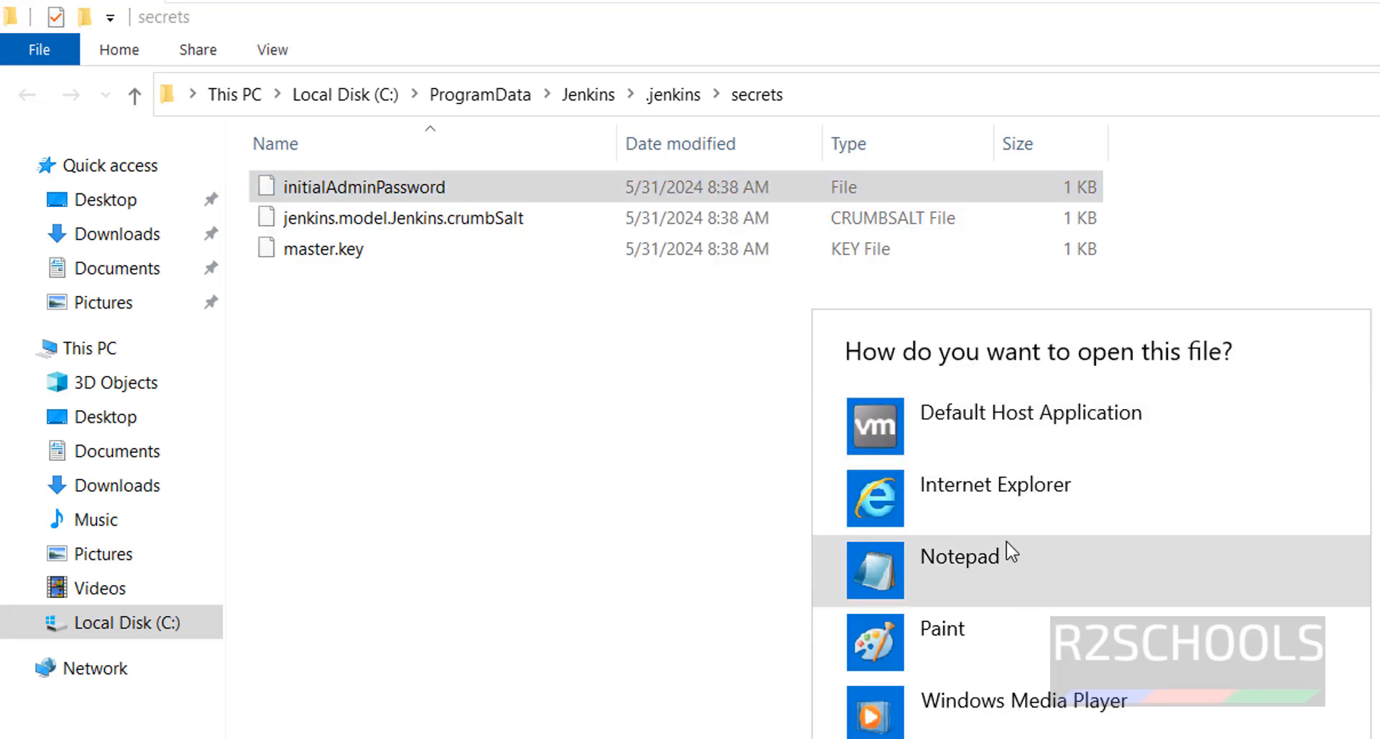
click(1017, 568)
key(Return)
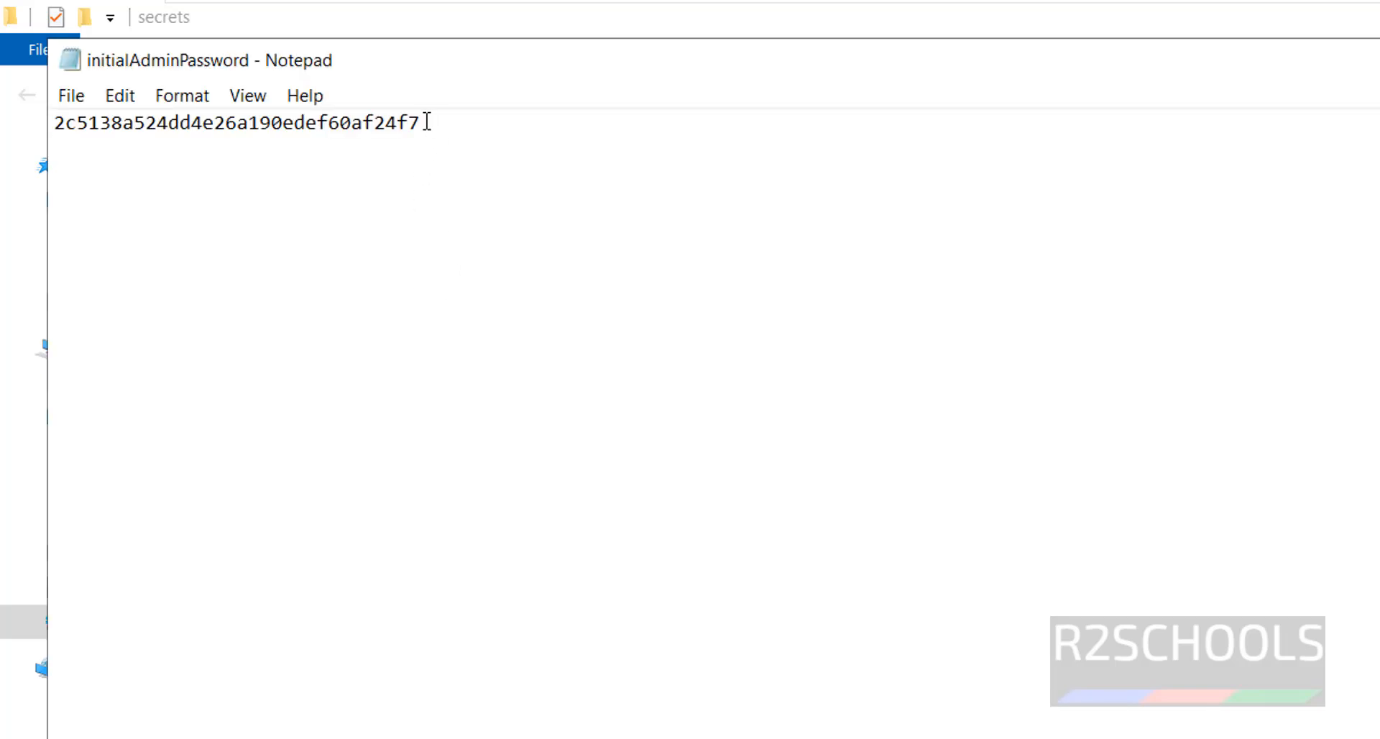
drag(427, 121, 10, 124)
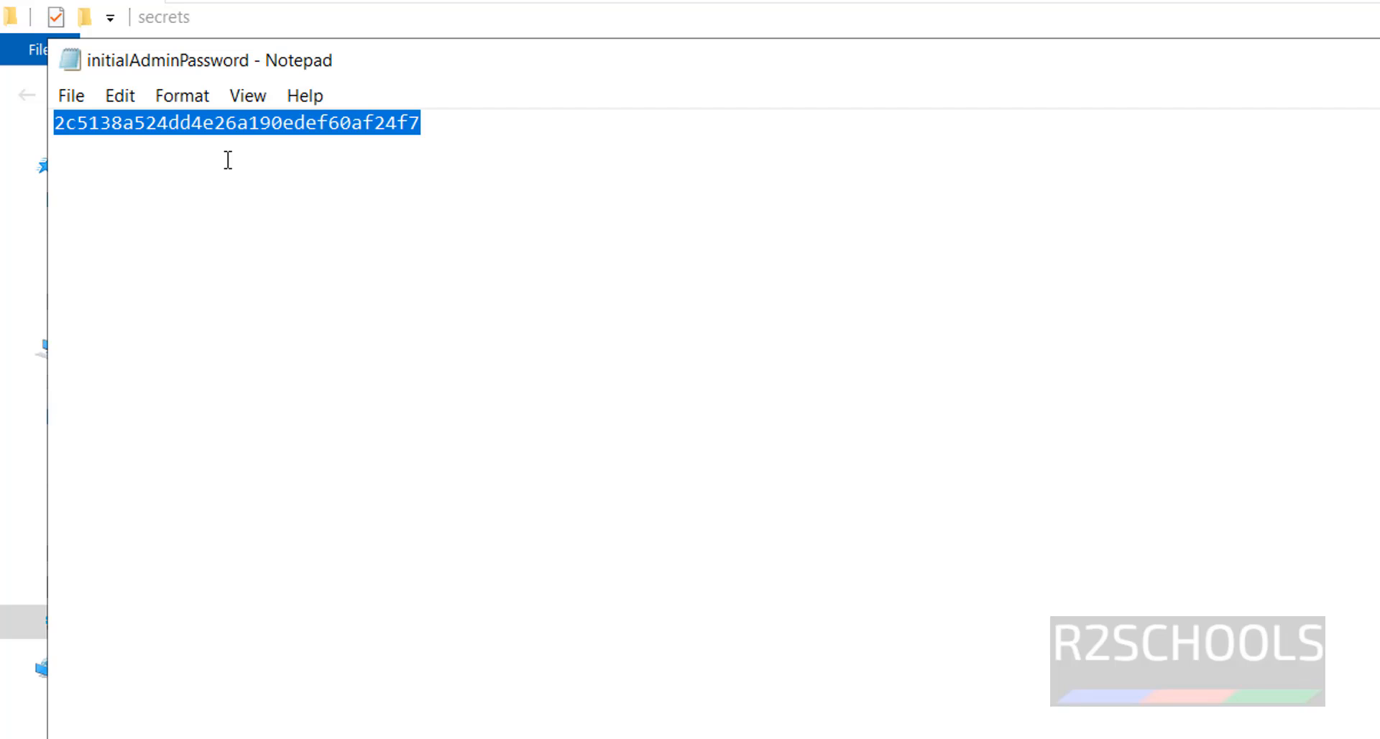
key(alt+Tab)
key(alt+Tab)
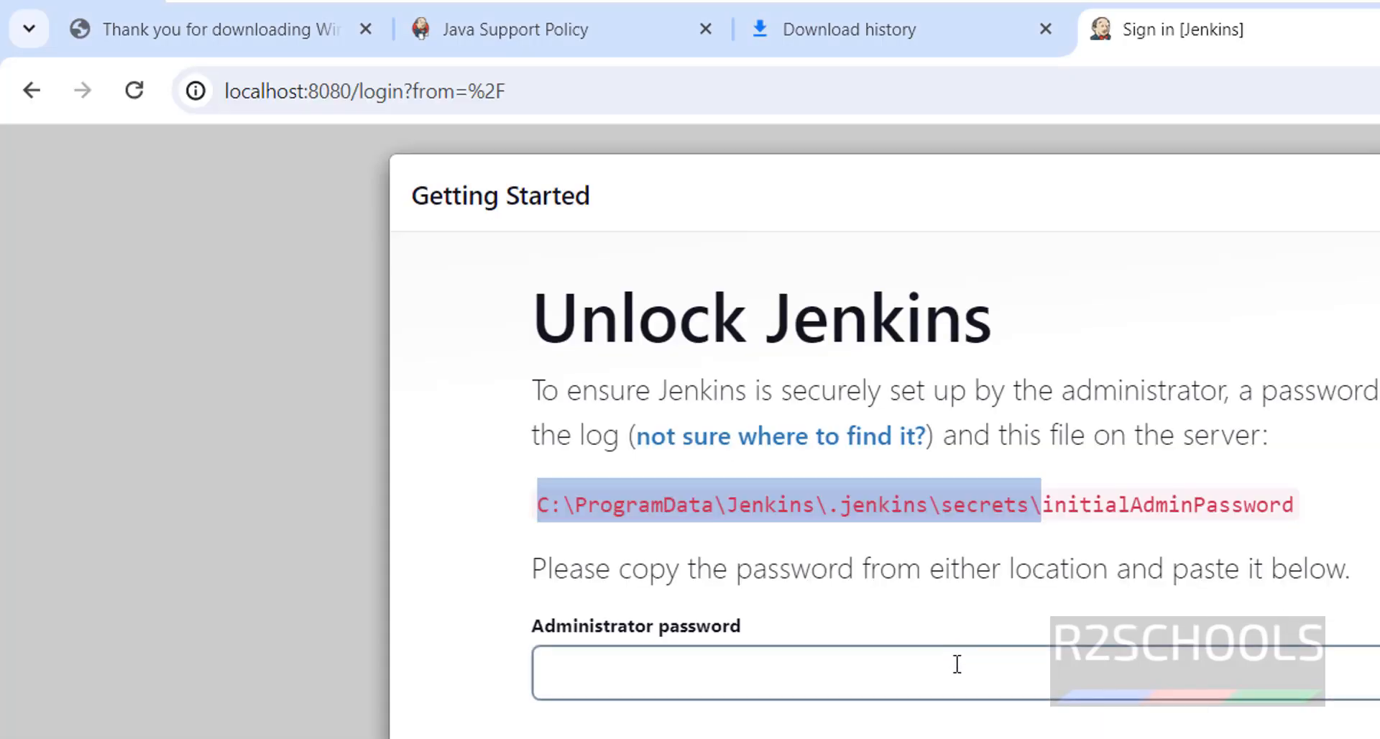
Unlock Jenkins with the pasted admin password and decline Chrome's offer to save it.
click(957, 664)
key(ctrl+v)
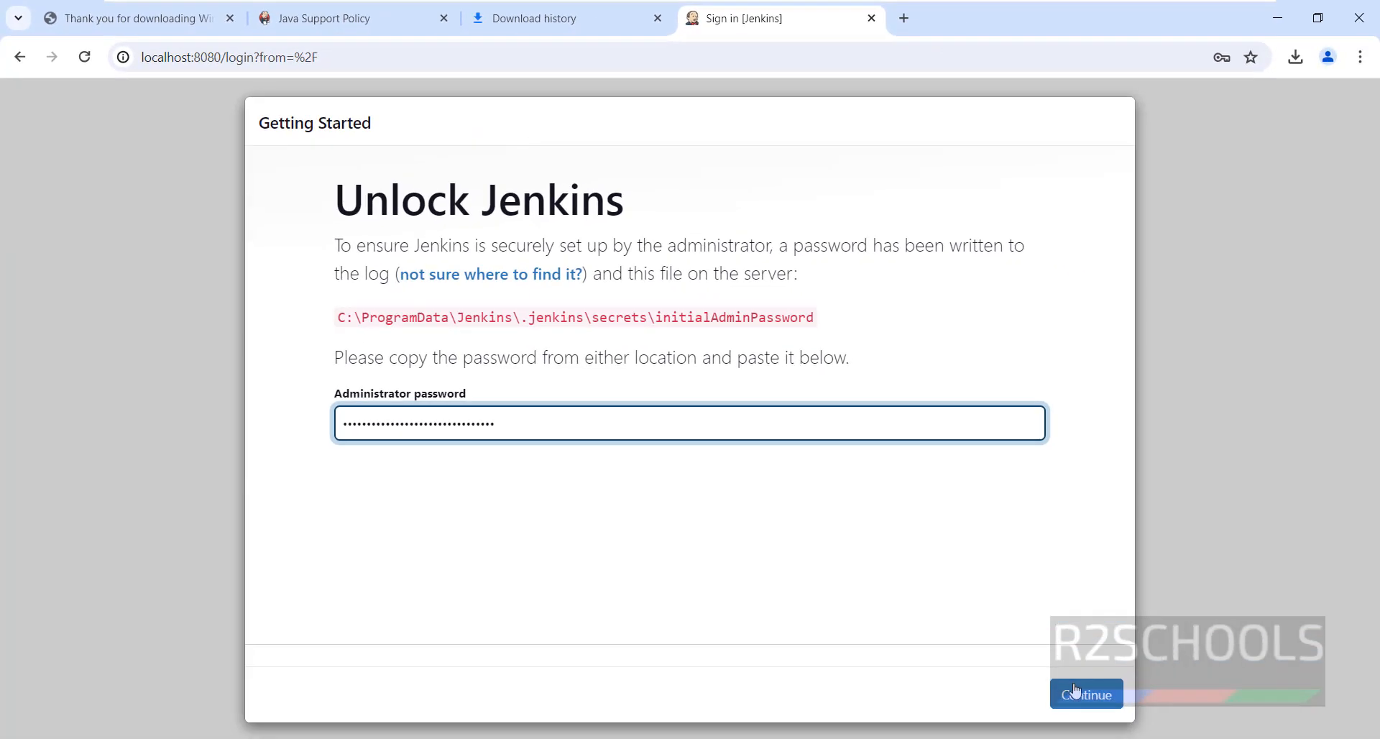
click(1076, 691)
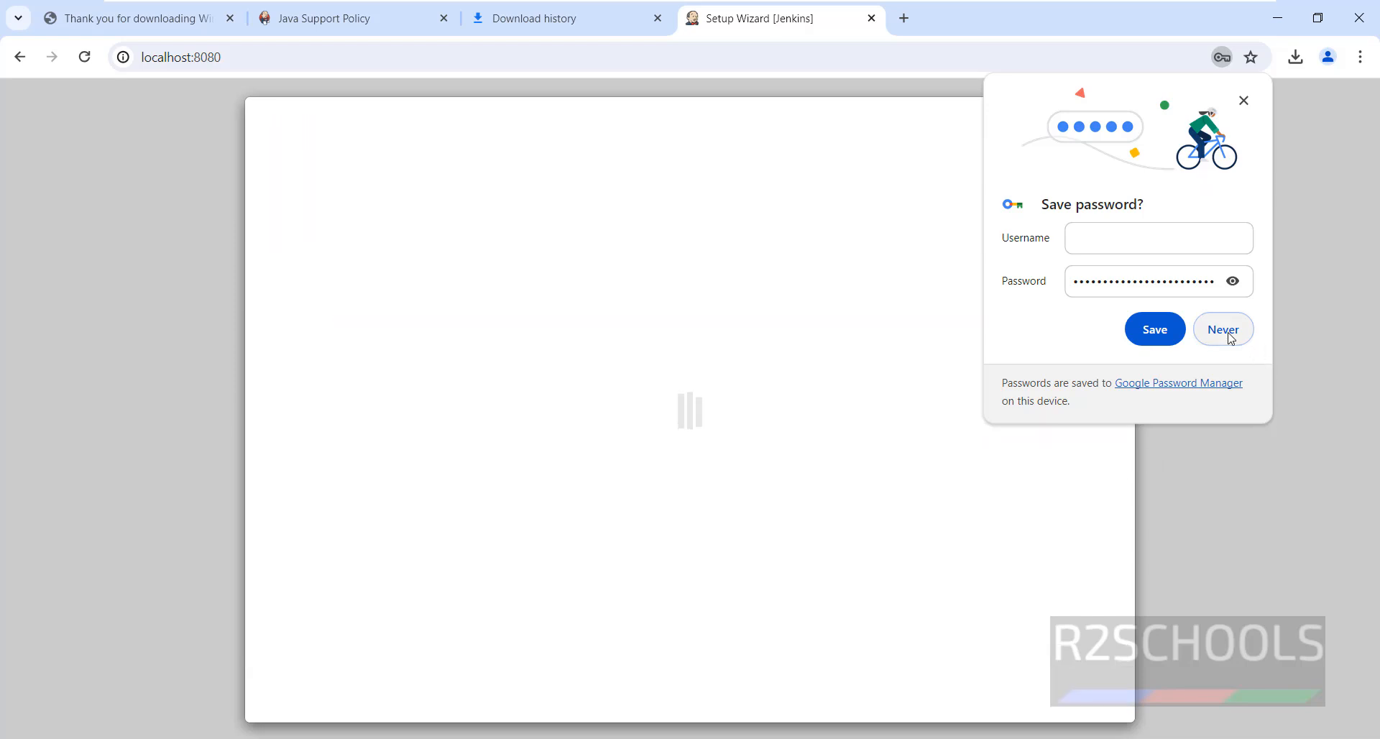
click(1223, 330)
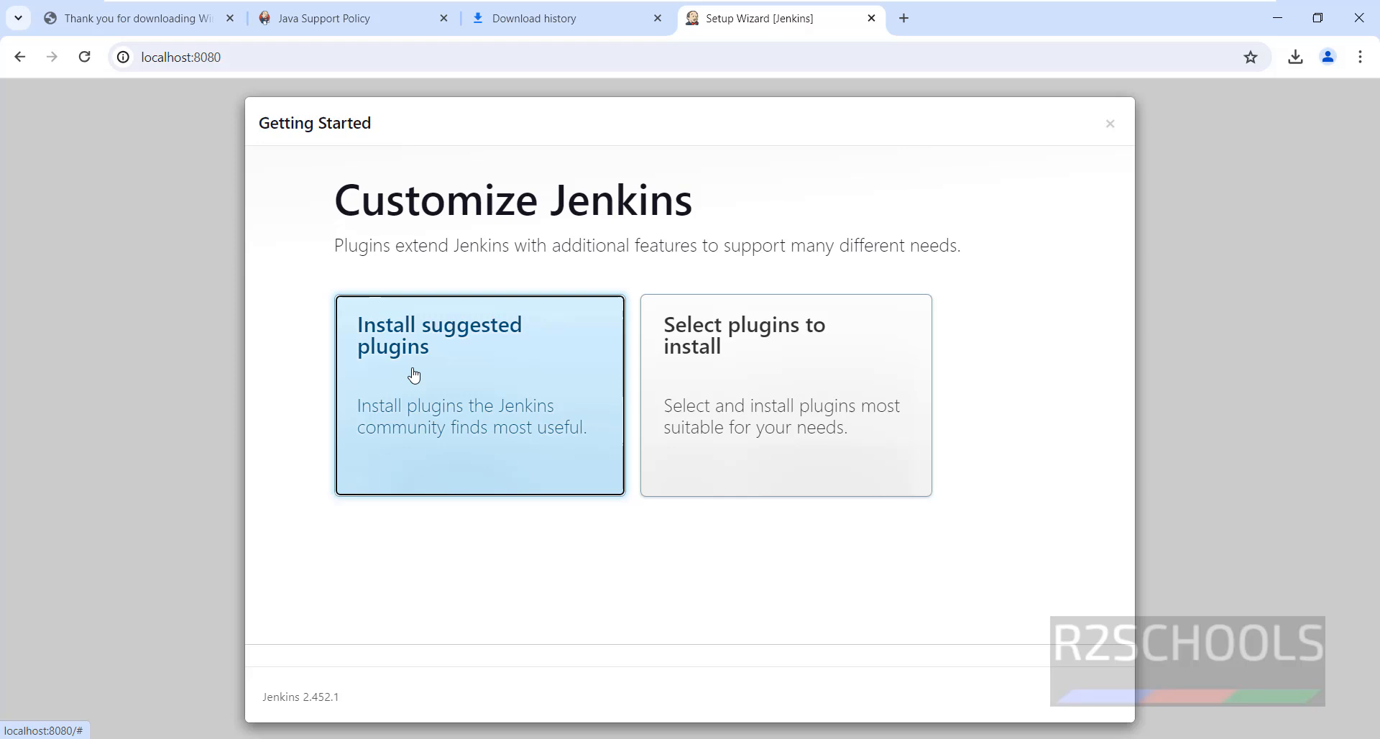
Start installing Jenkins' suggested plugins, then show the browser's download history.
click(412, 374)
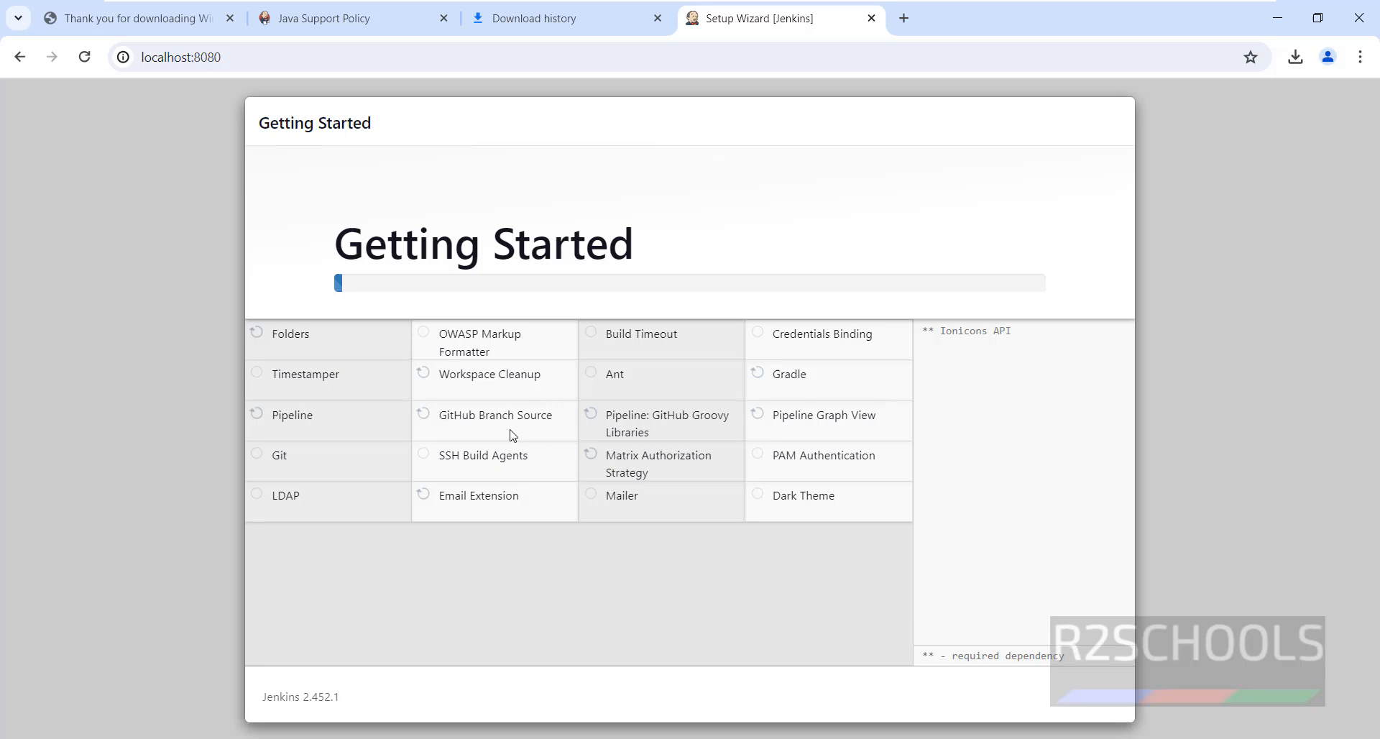
click(576, 26)
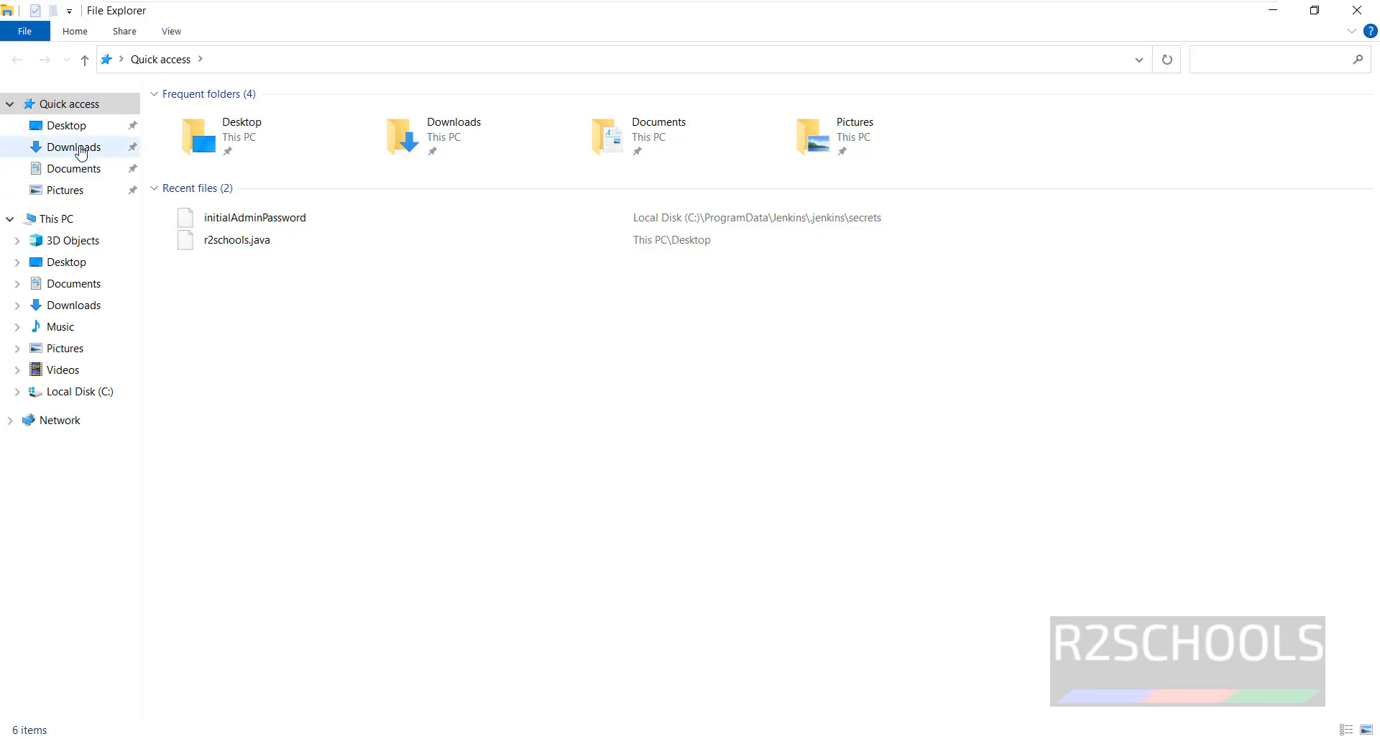
Delete the Jenkins installer and the JDK file from the Downloads folder.
click(74, 147)
click(218, 143)
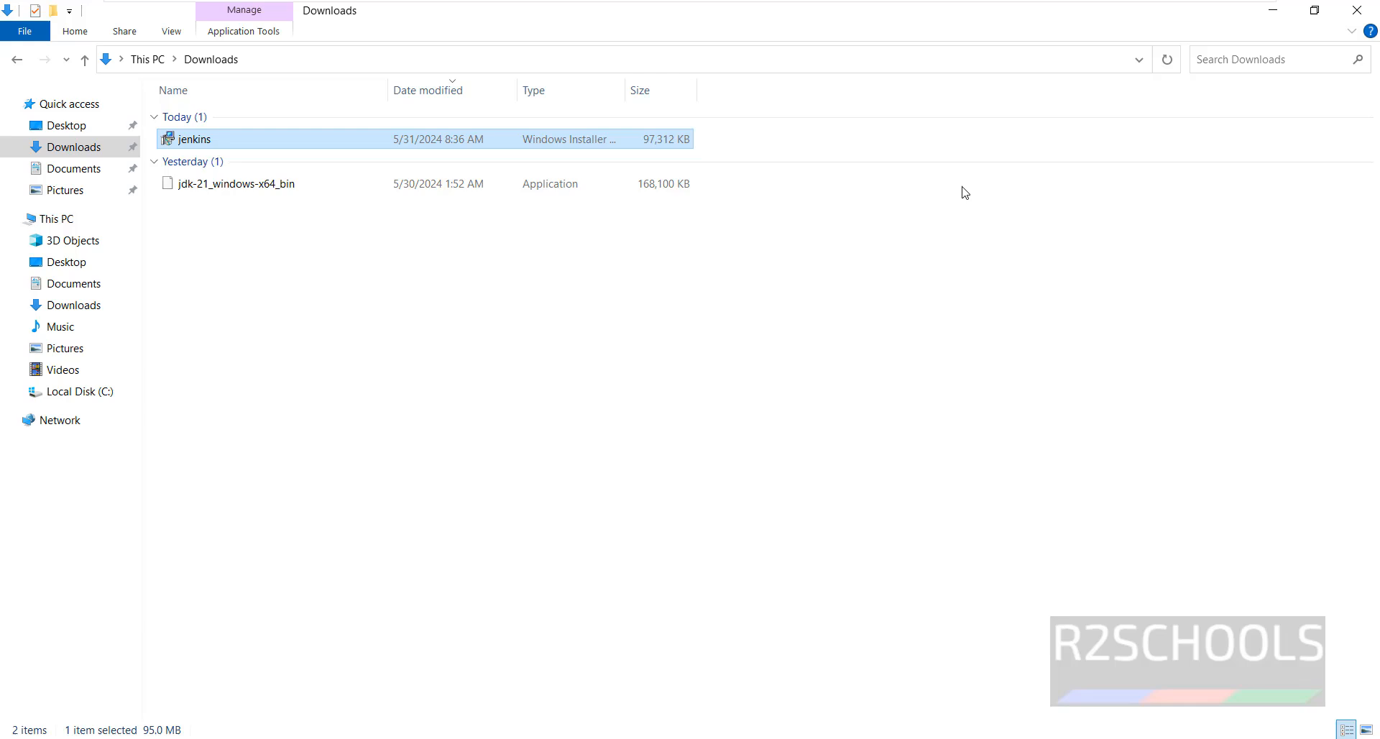
key(Delete)
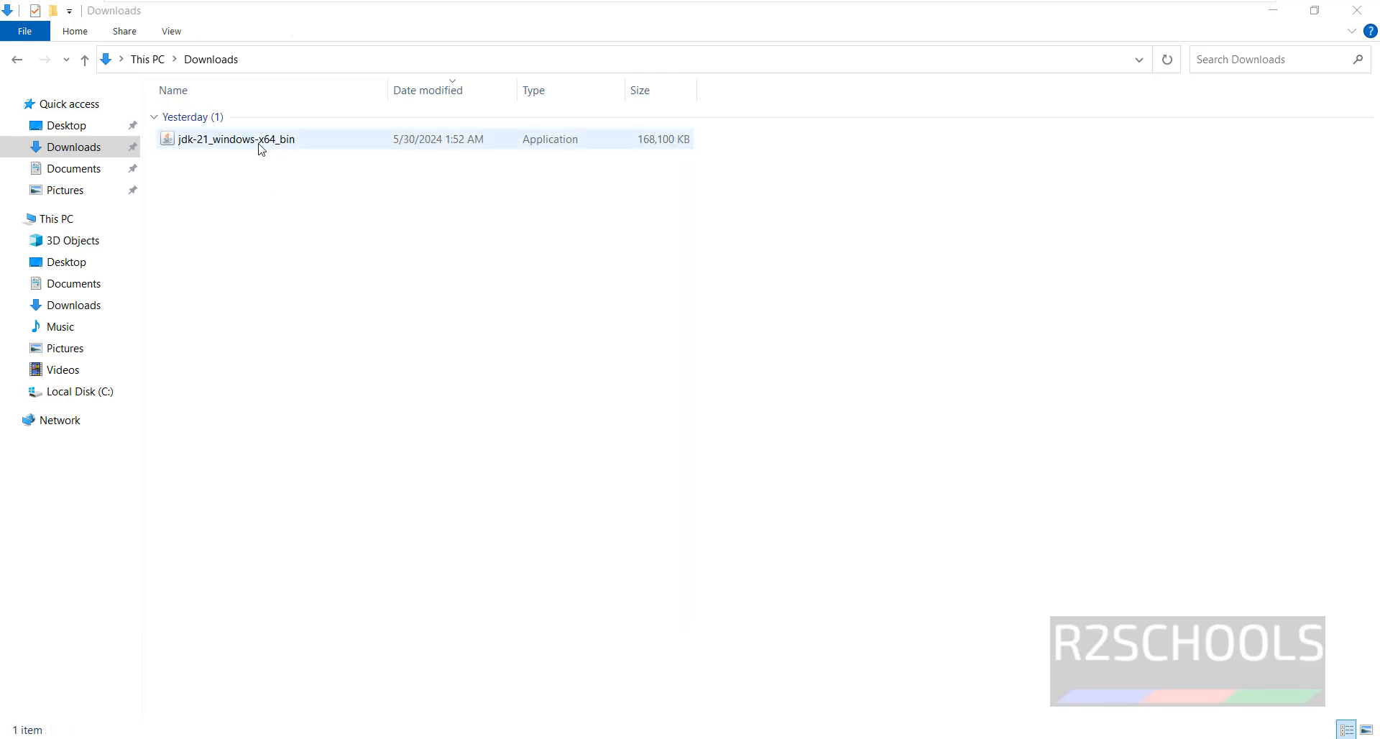
click(259, 147)
key(Delete)
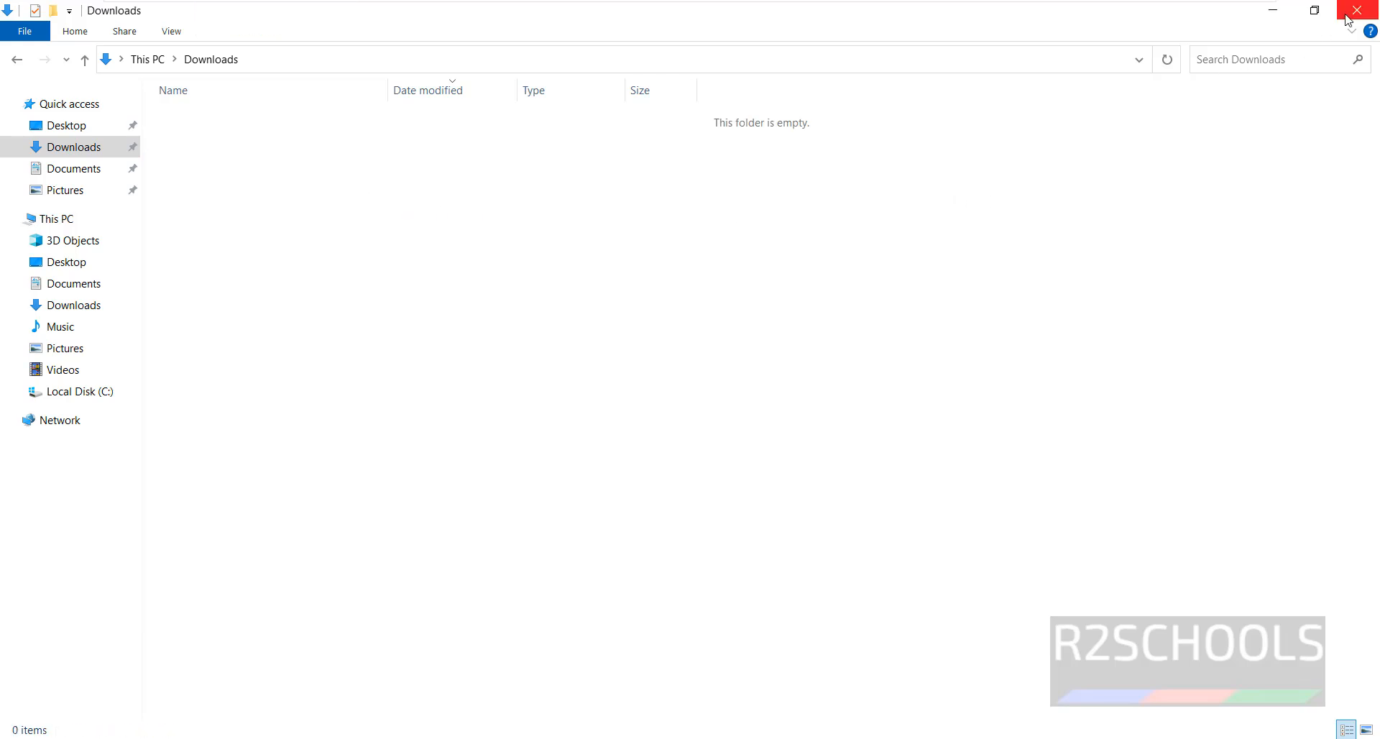
Close File Explorer and return to the Jenkins setup wizard tab.
click(1355, 11)
click(761, 18)
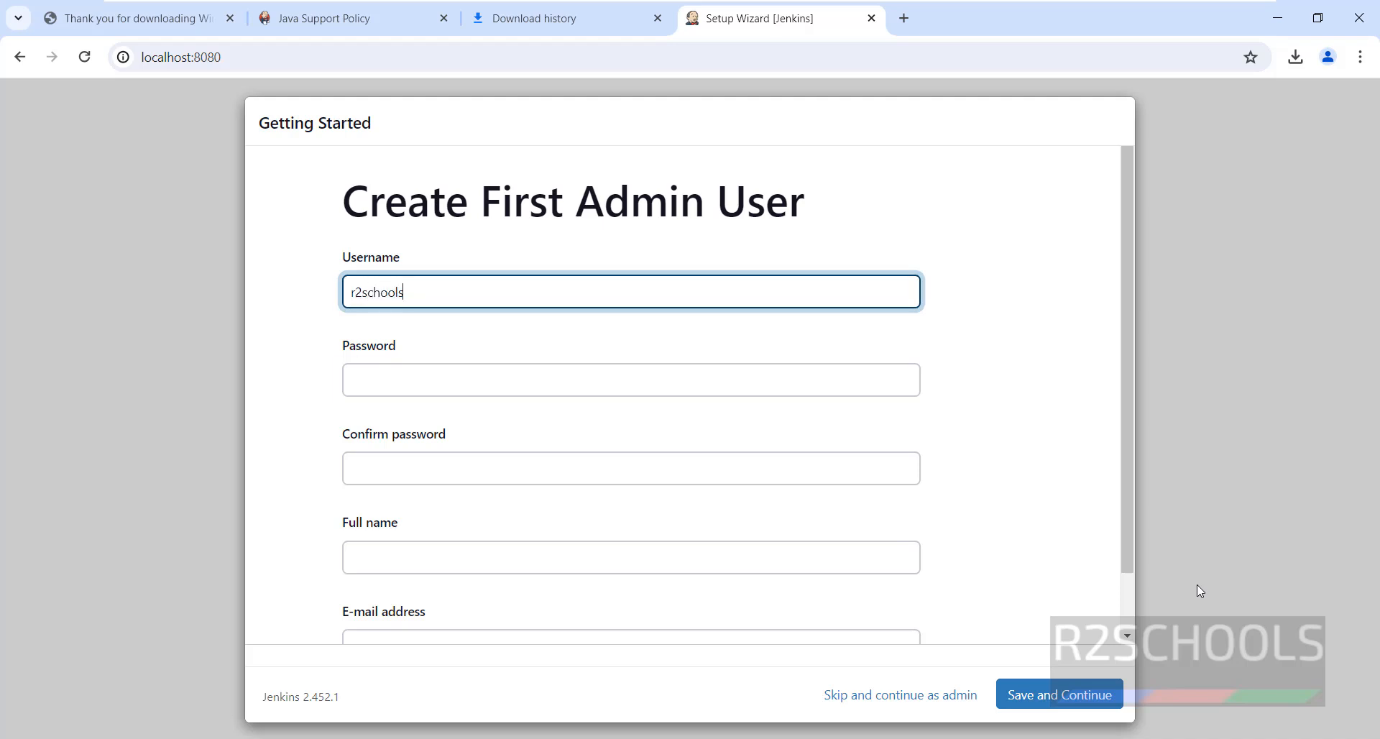
Fill the first admin user's username, password, confirmation, full name and e-mail address.
key(Tab)
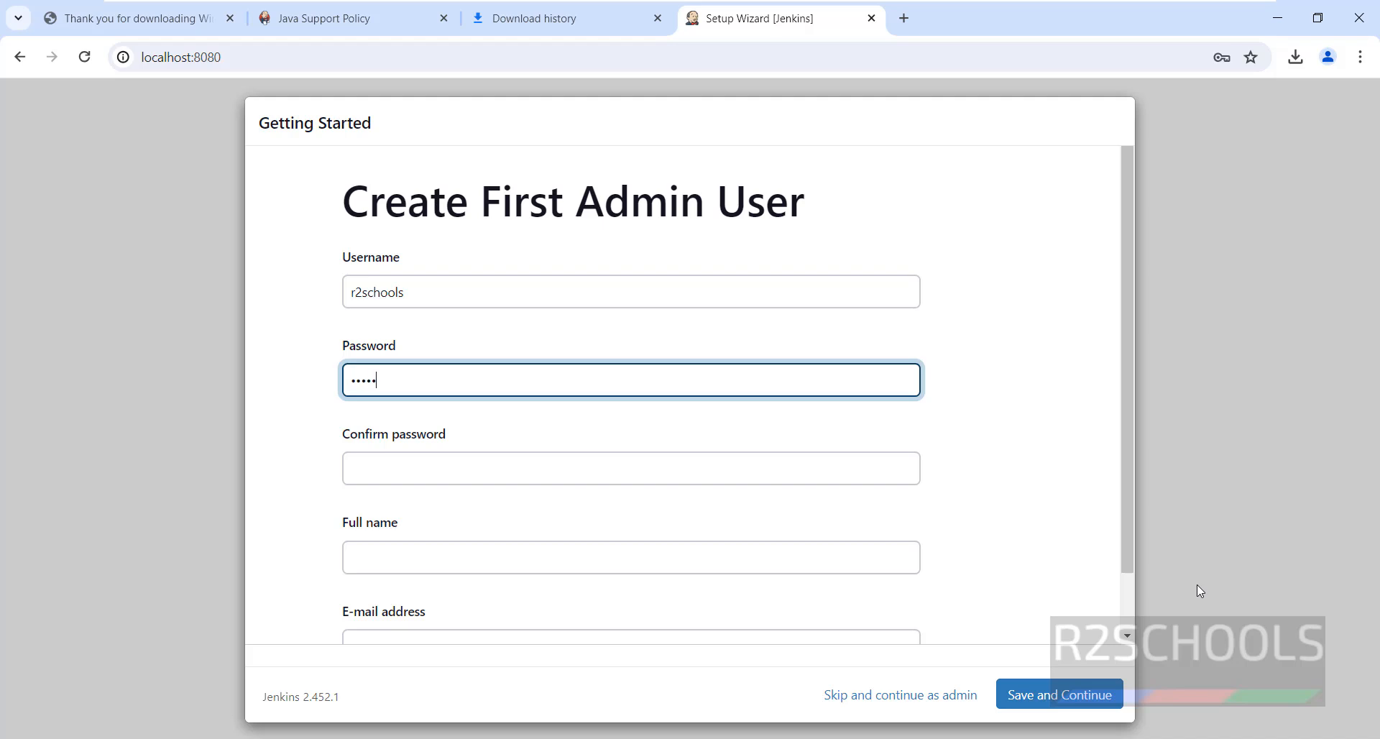
key(Tab)
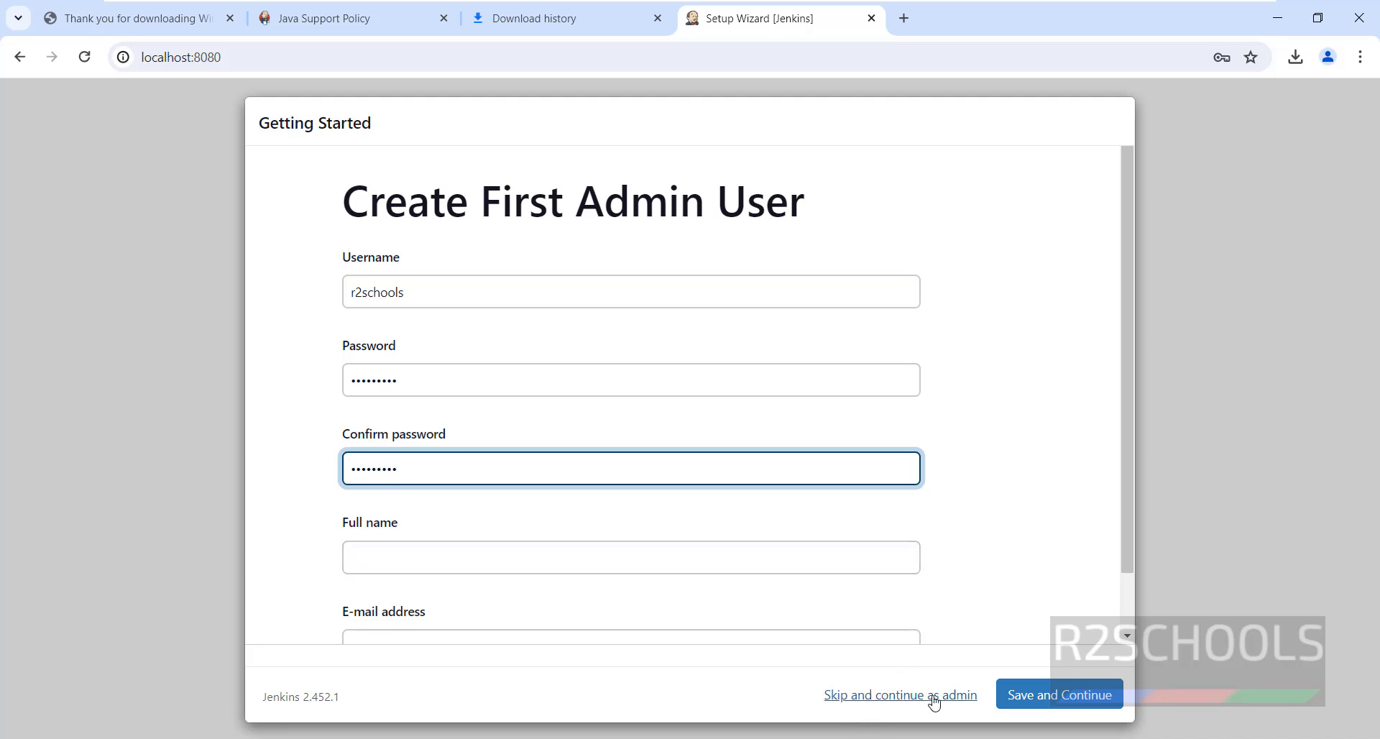
drag(1128, 505, 1138, 590)
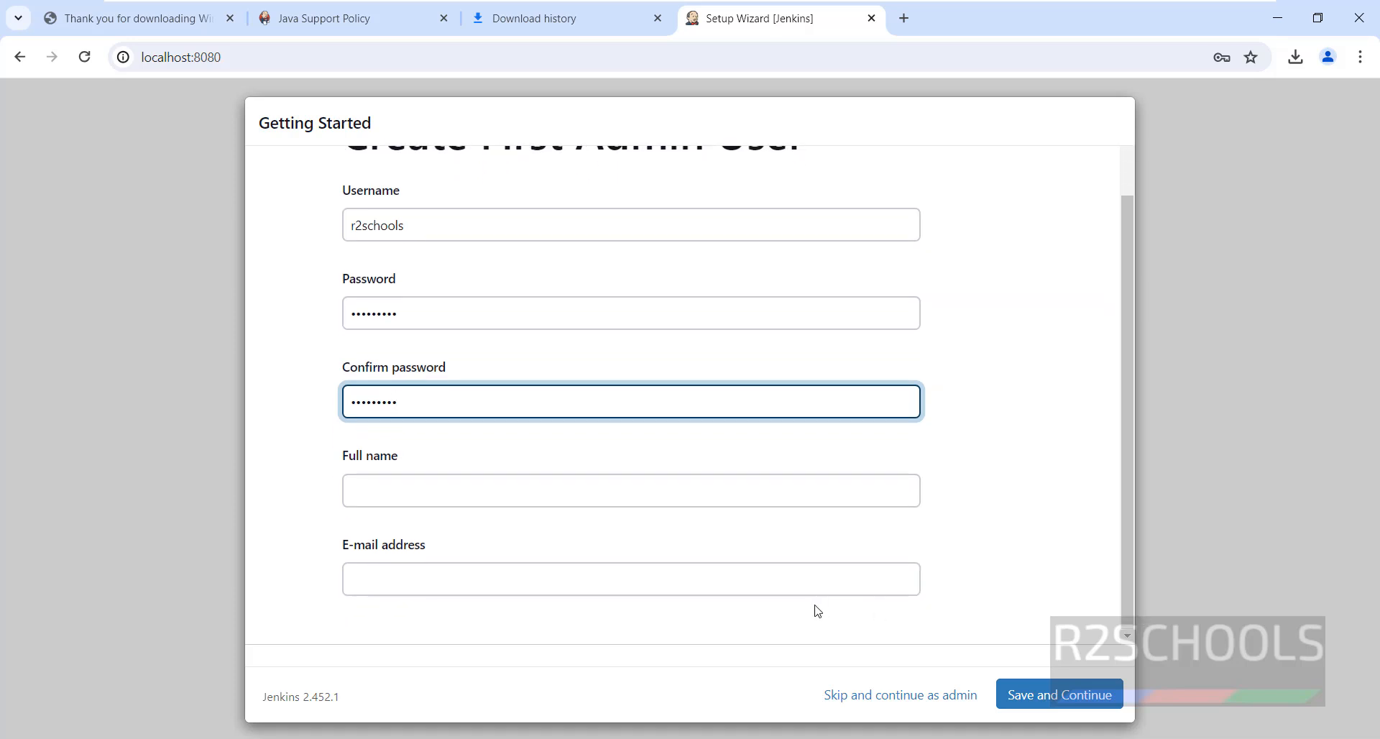
click(712, 493)
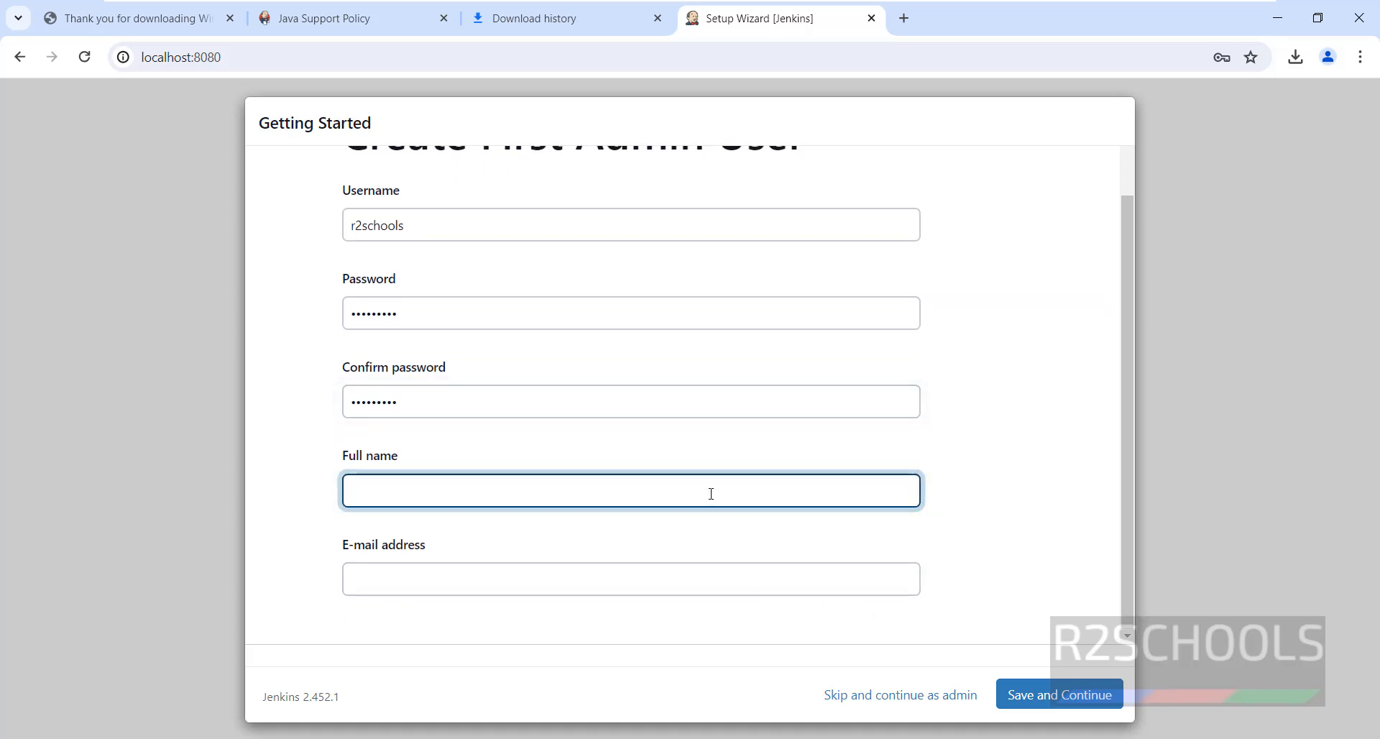
text(2schools)
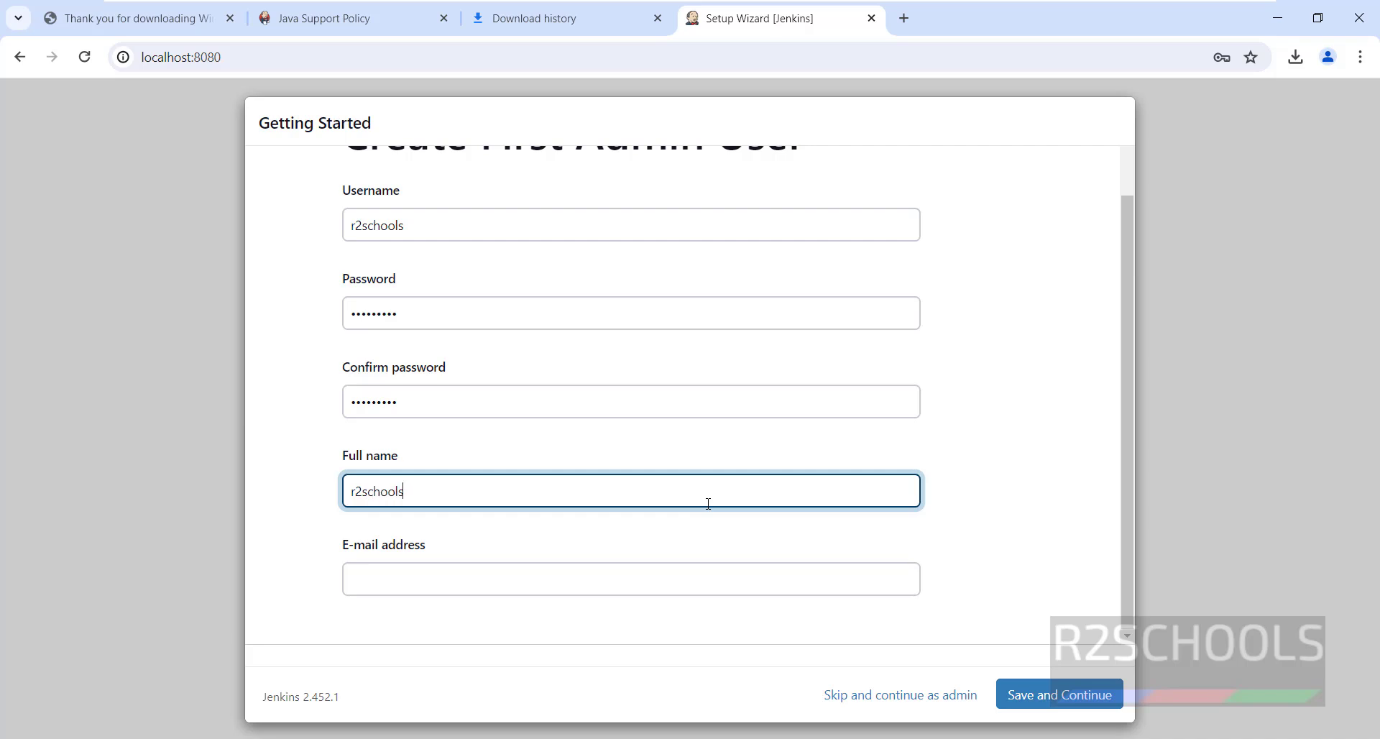
key(Tab)
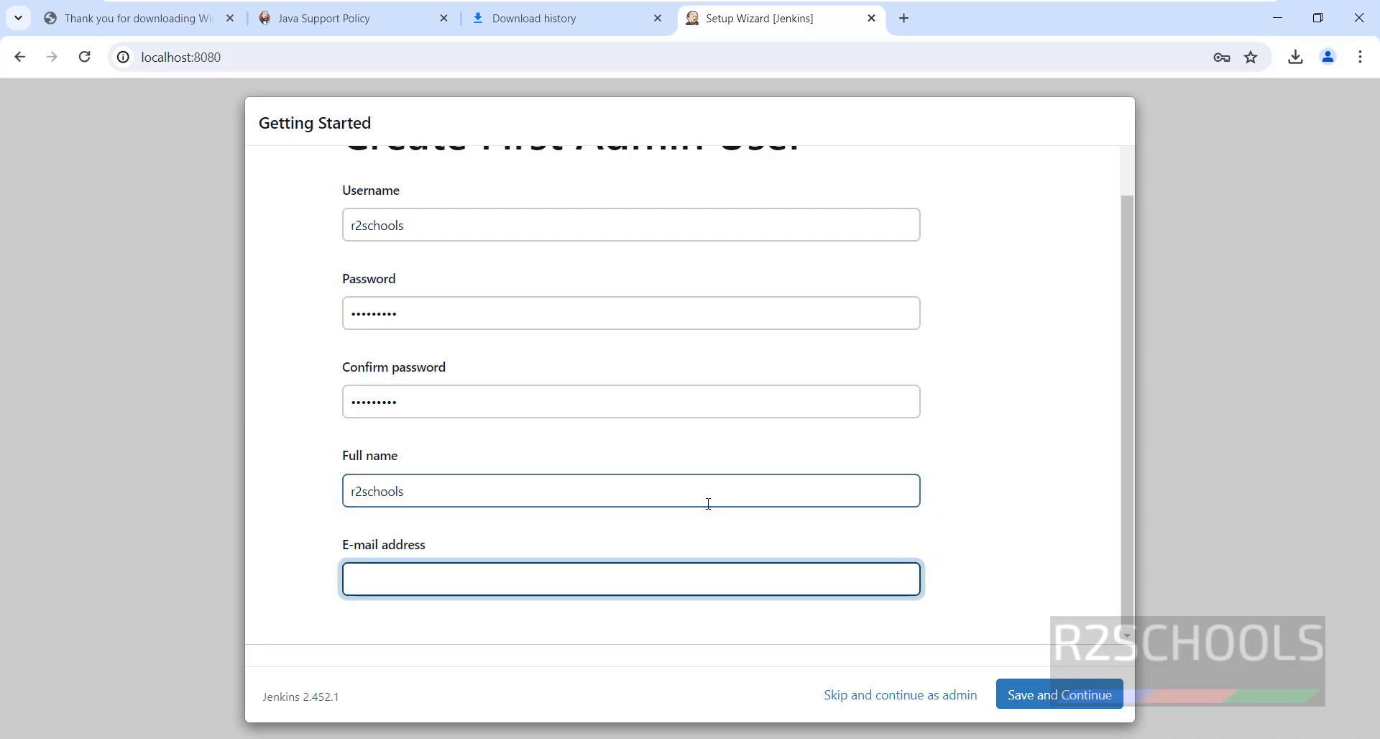
text(test)
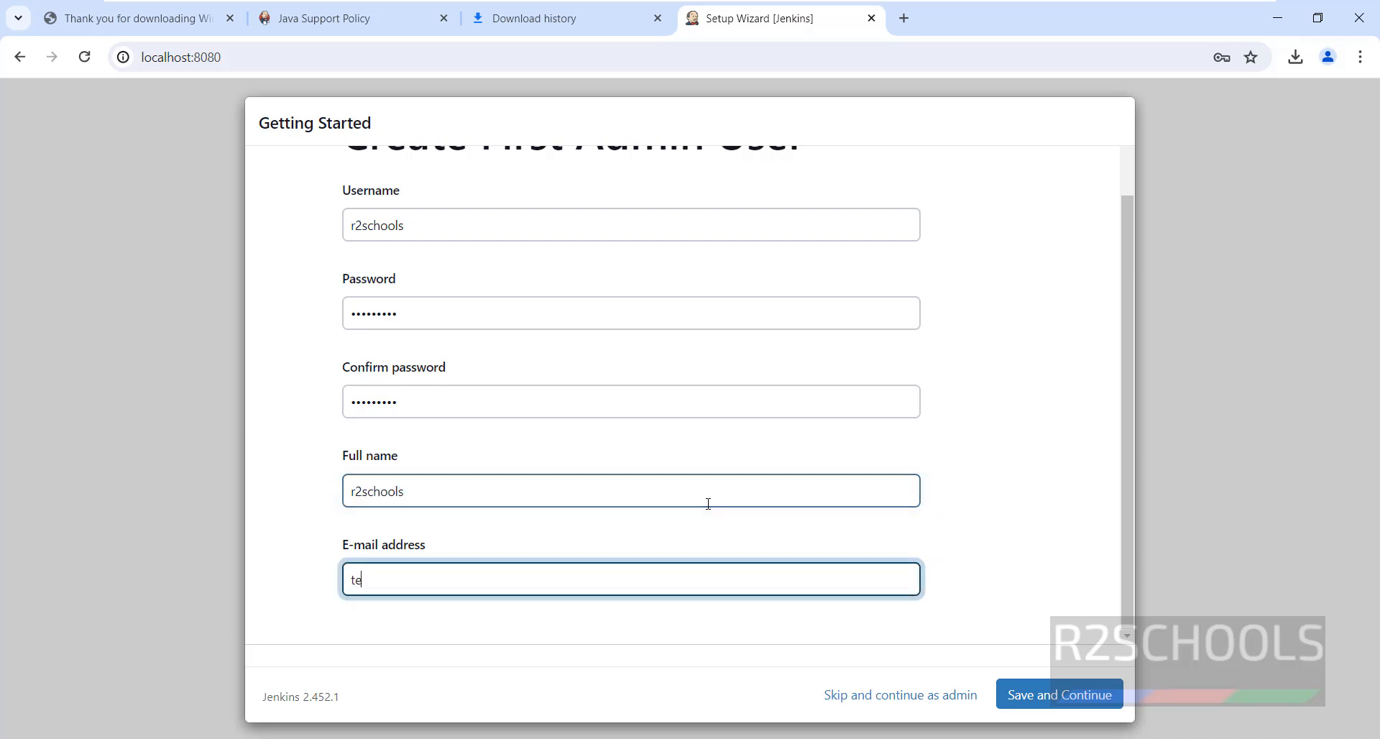
text(@gmail.com)
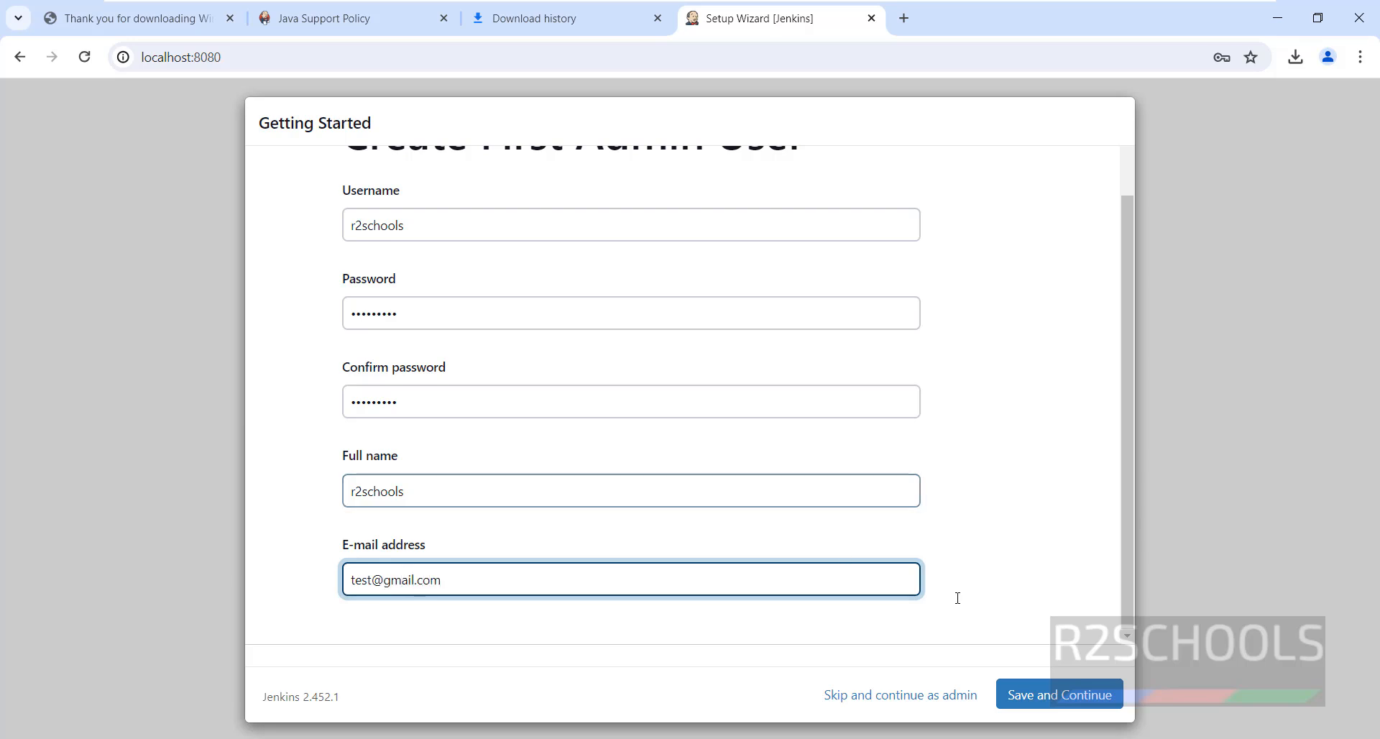
click(1044, 695)
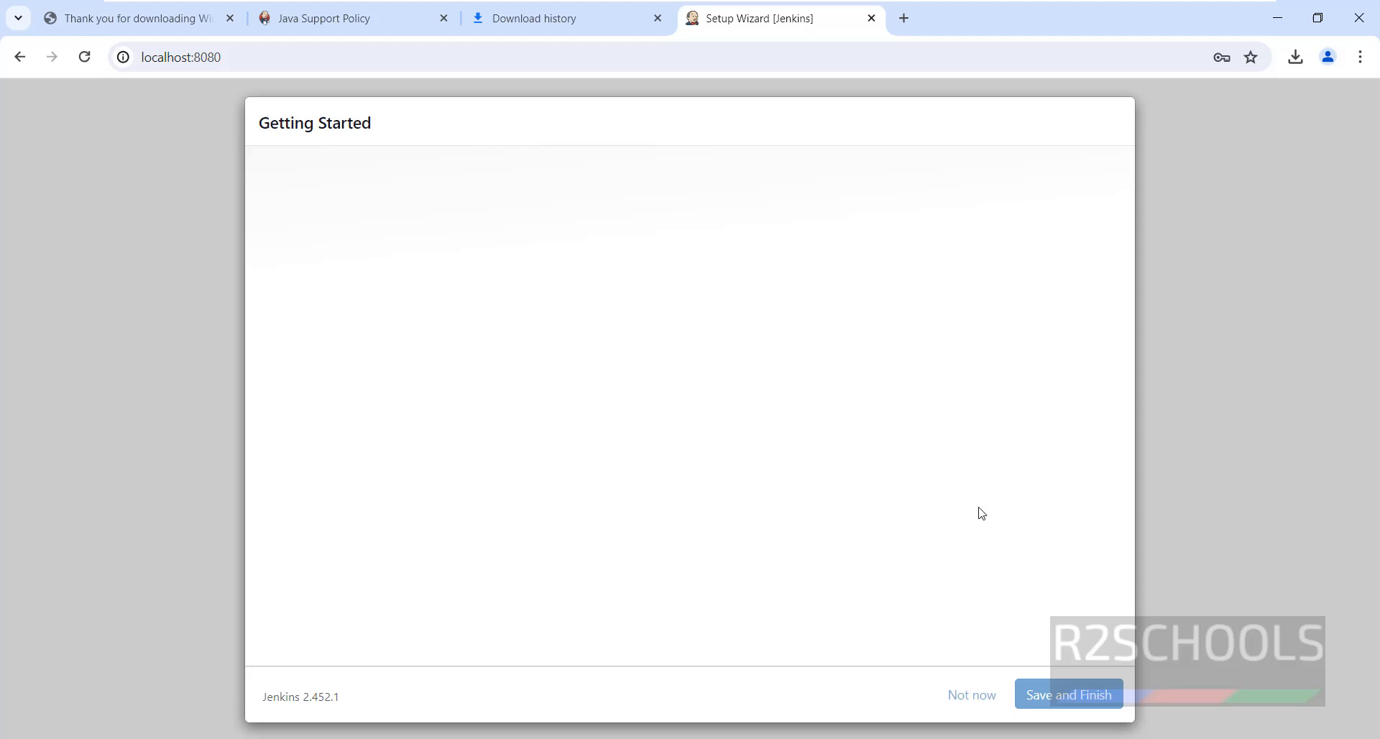
drag(744, 290, 536, 275)
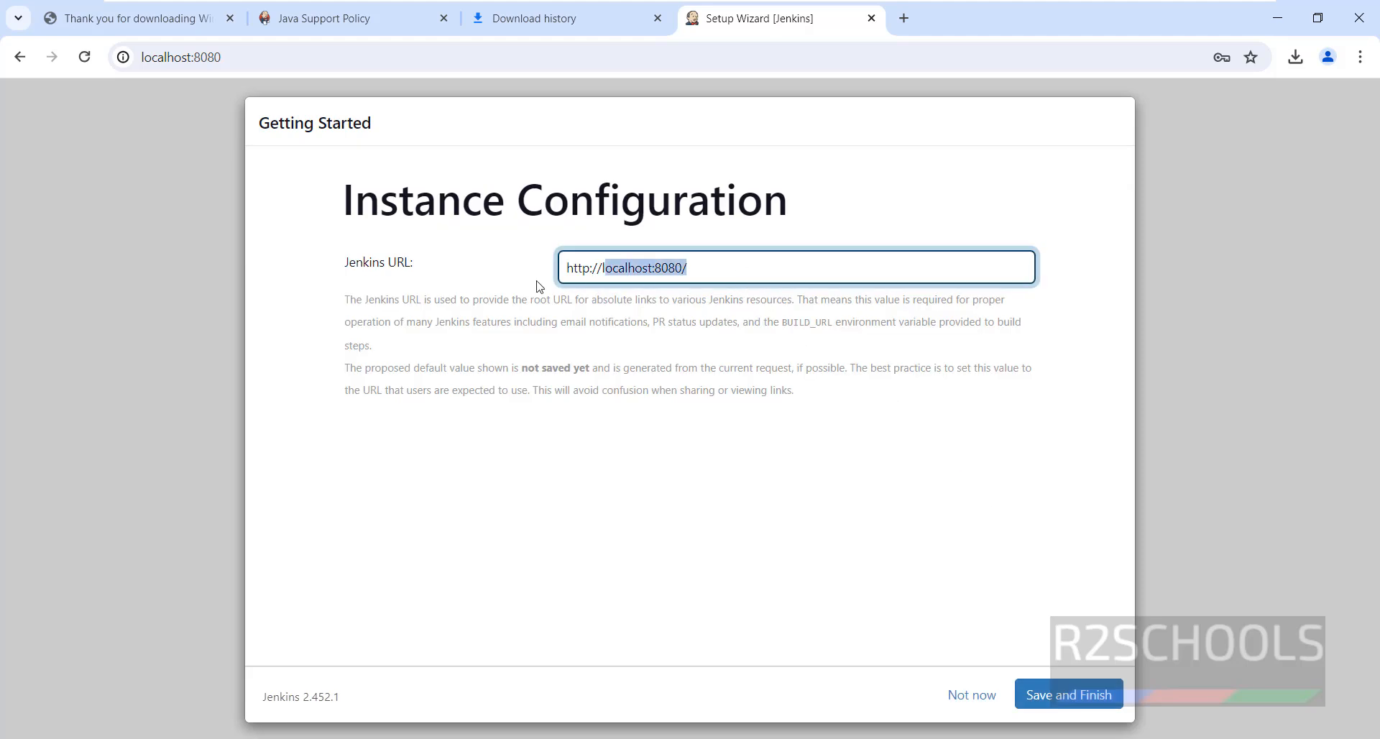
click(355, 56)
click(751, 275)
drag(750, 274, 536, 285)
click(706, 257)
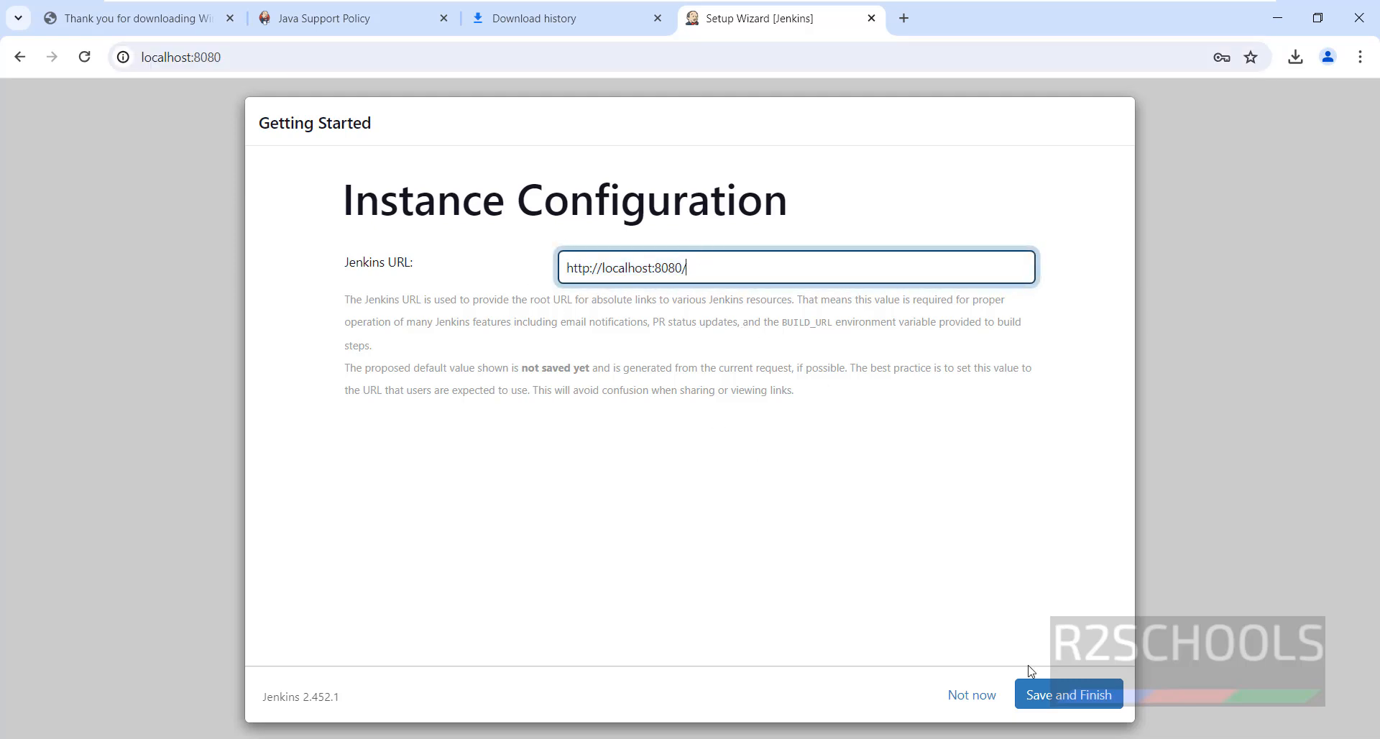
click(1047, 696)
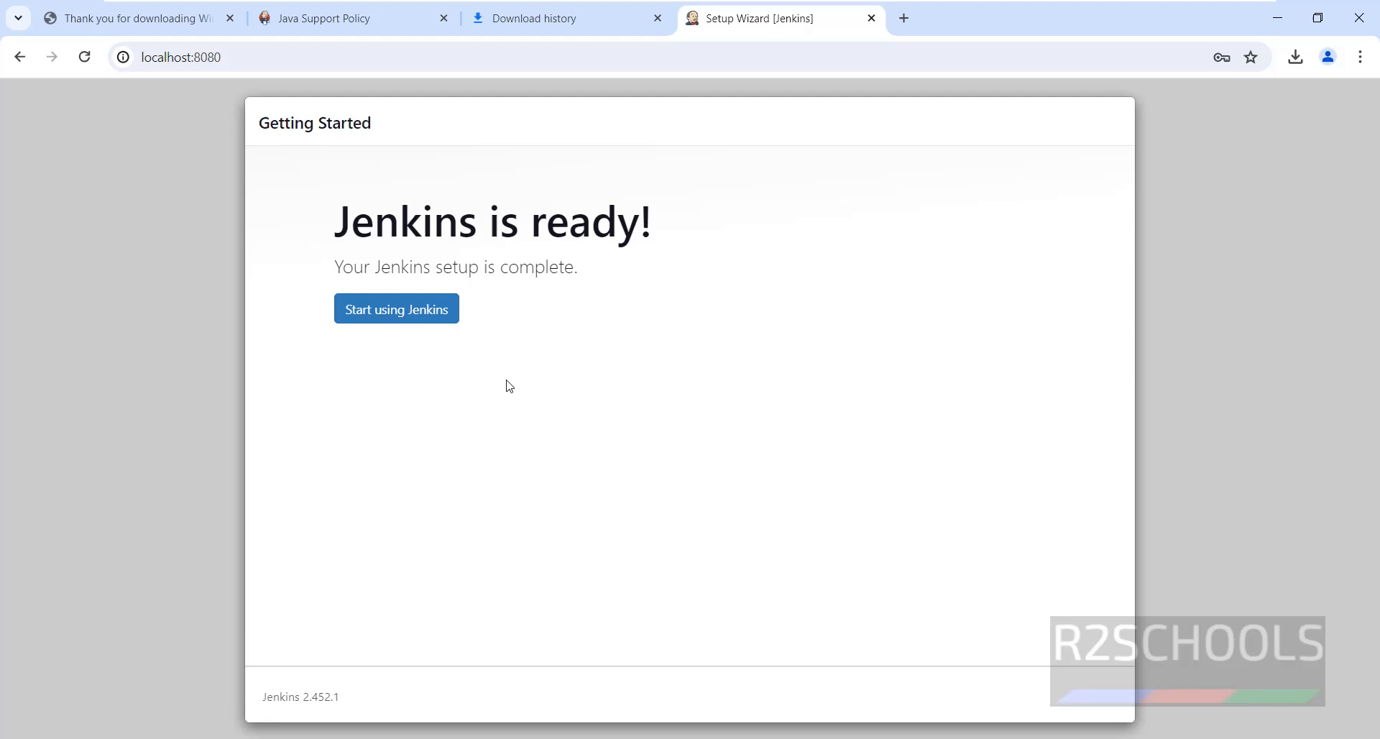
Start using Jenkins, landing on the Welcome to Jenkins dashboard.
click(379, 321)
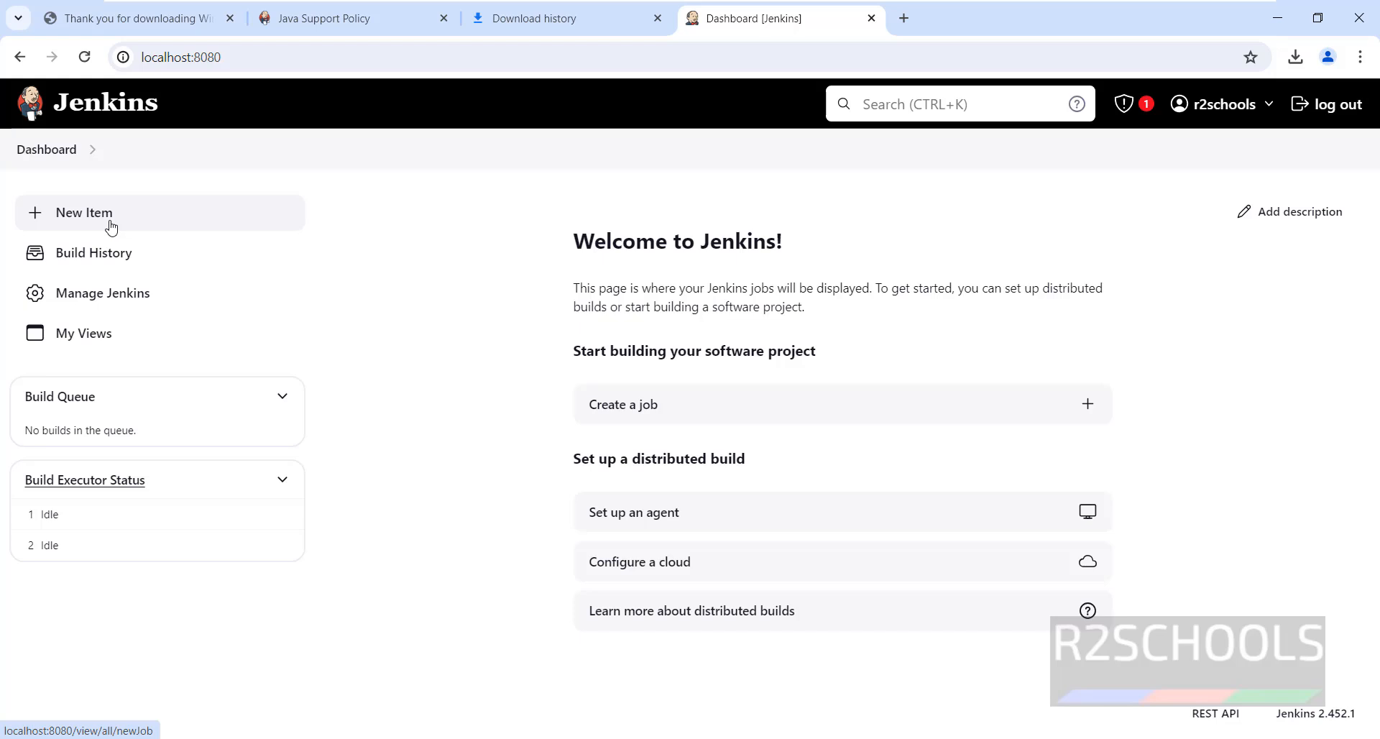
Go to Manage Jenkins and into the Plugins manager, which reports no updates available.
click(99, 297)
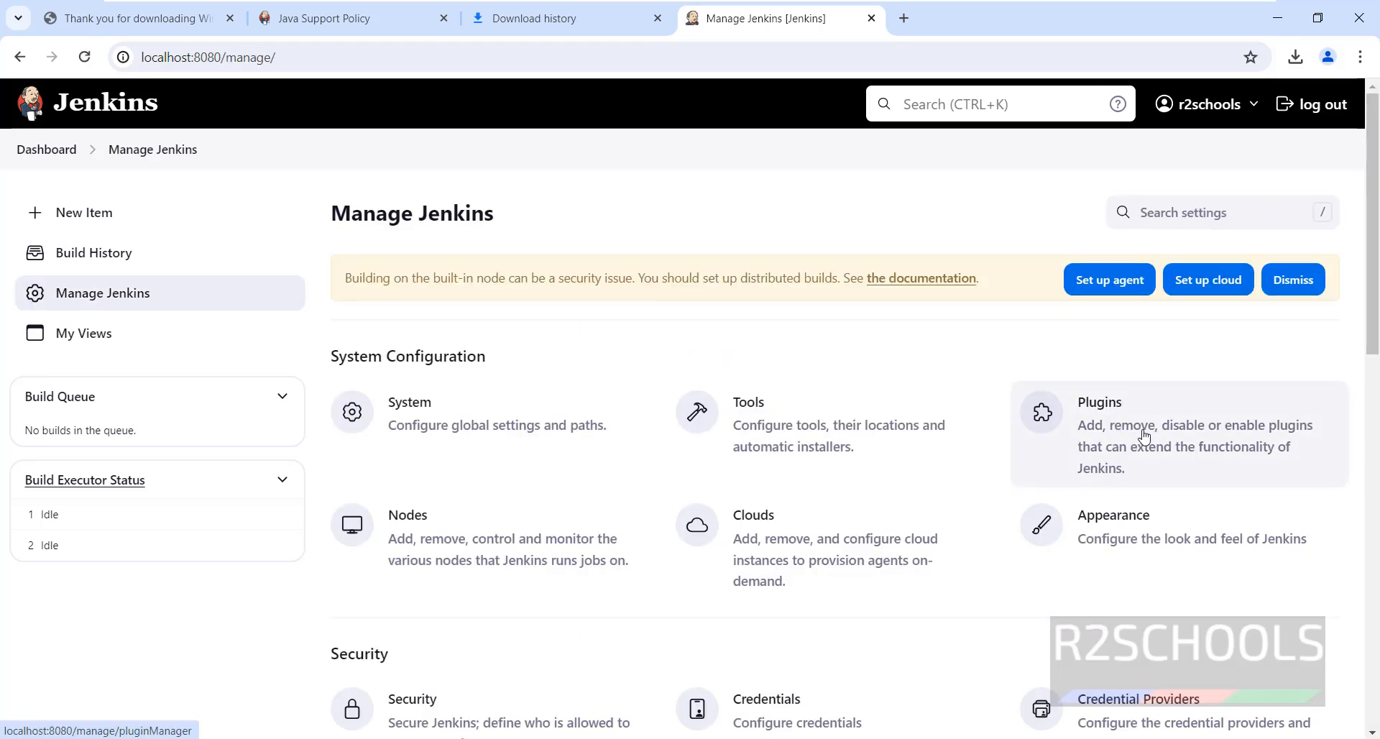
click(1122, 437)
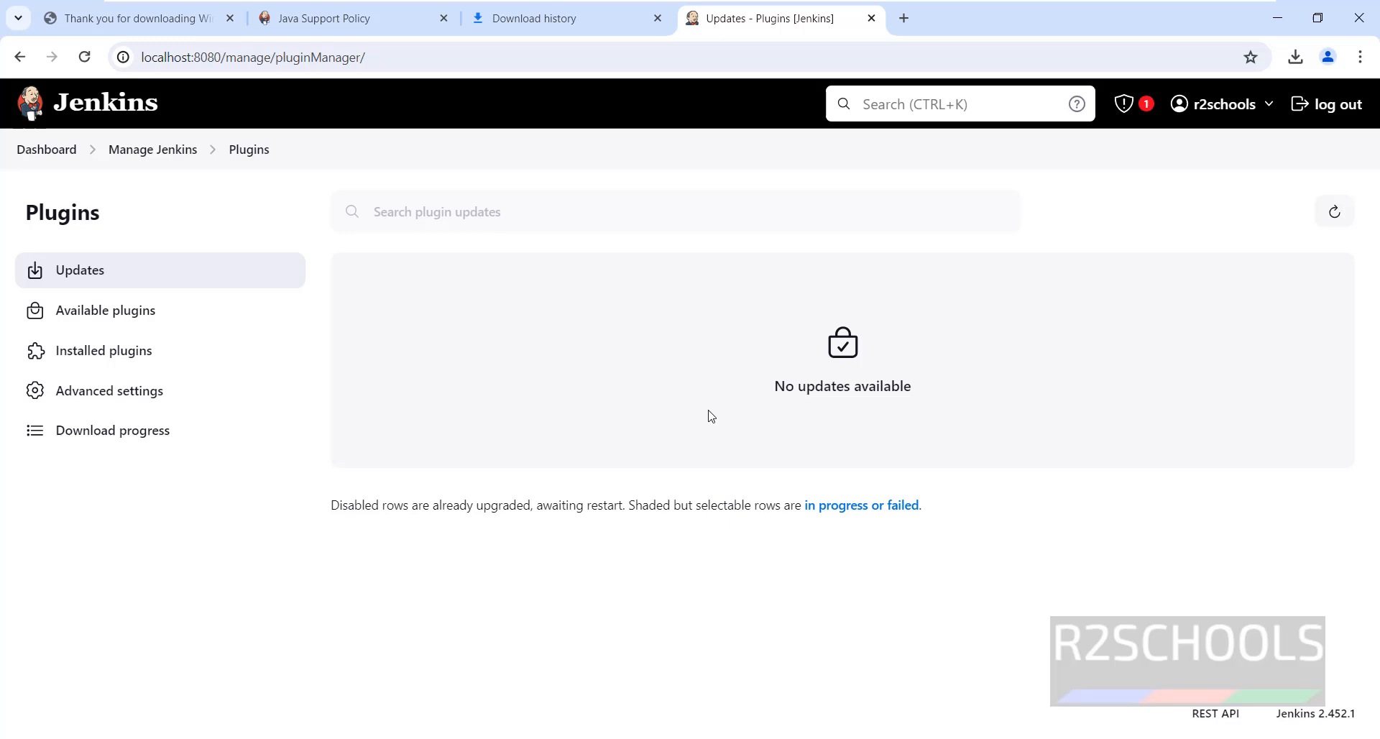
click(136, 315)
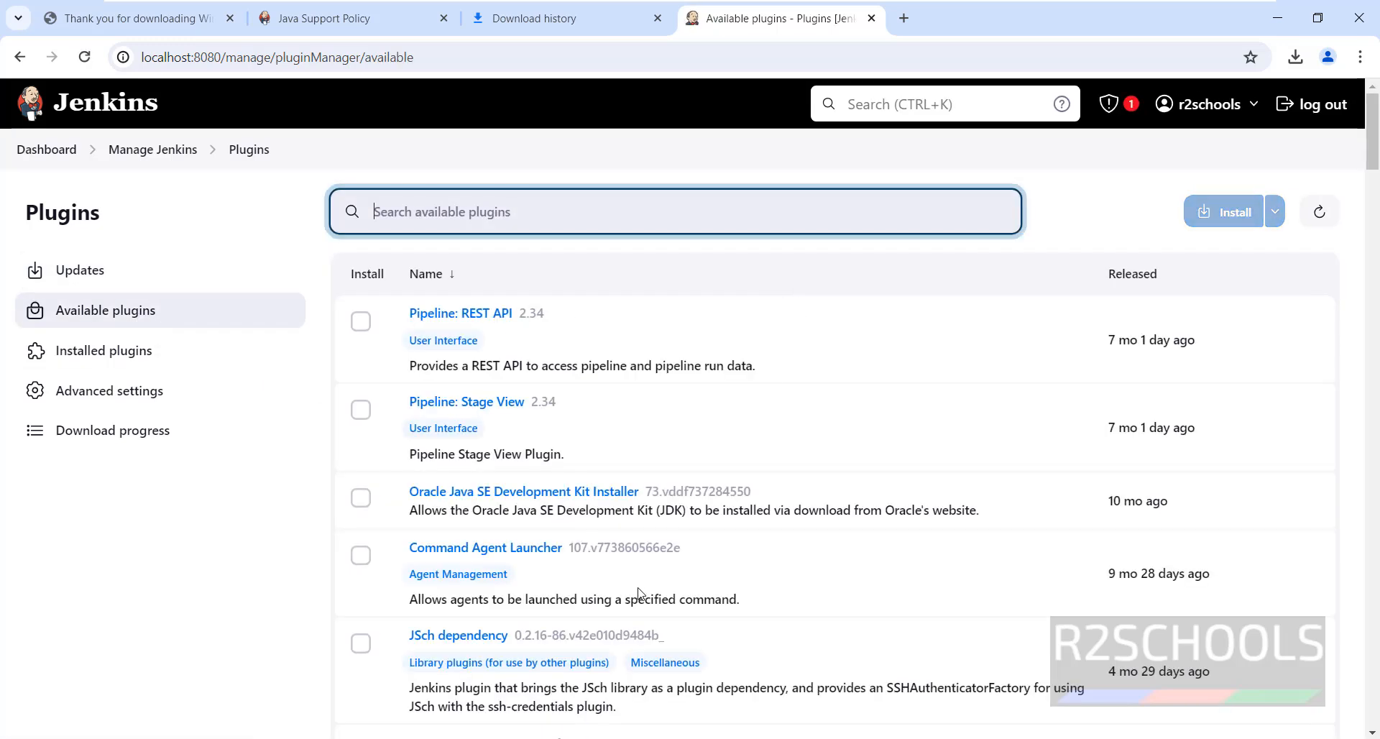
scroll(645, 590, down, 5)
scroll(659, 582, down, 5)
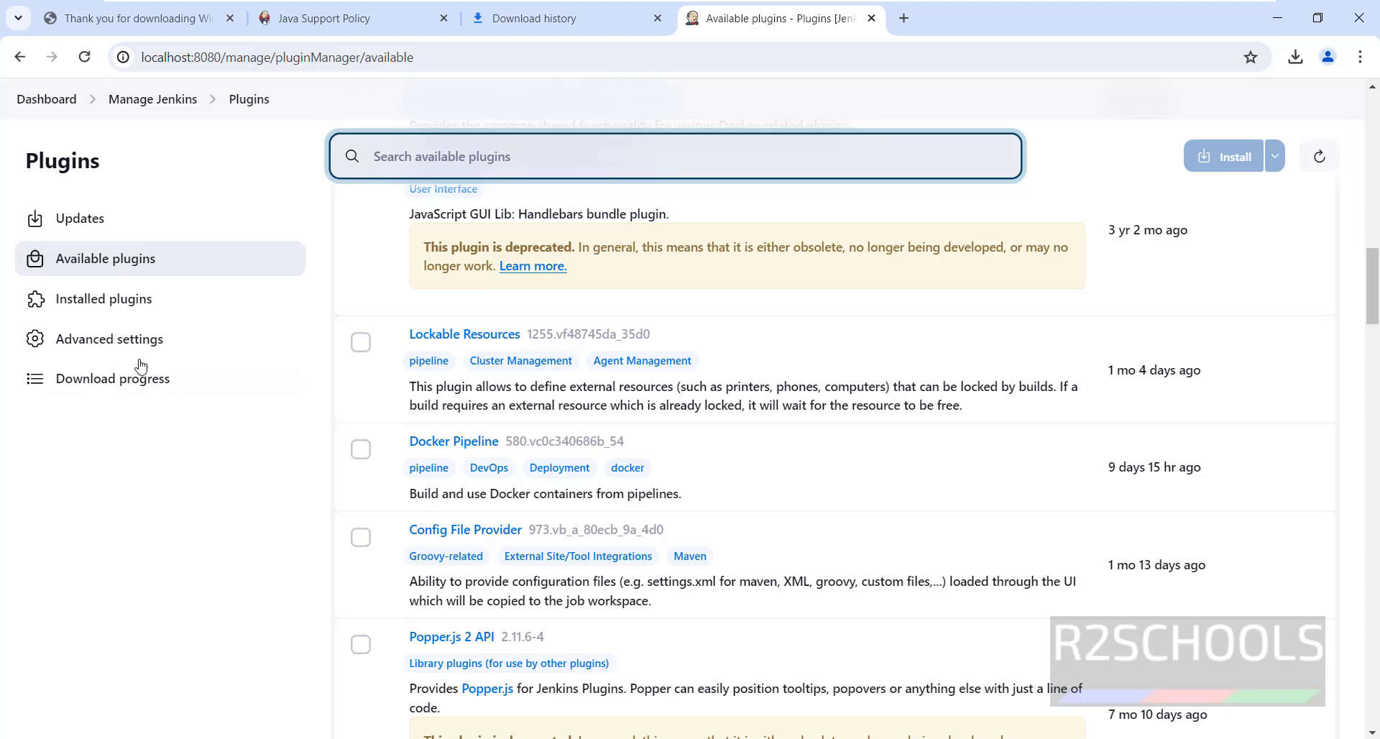
click(117, 313)
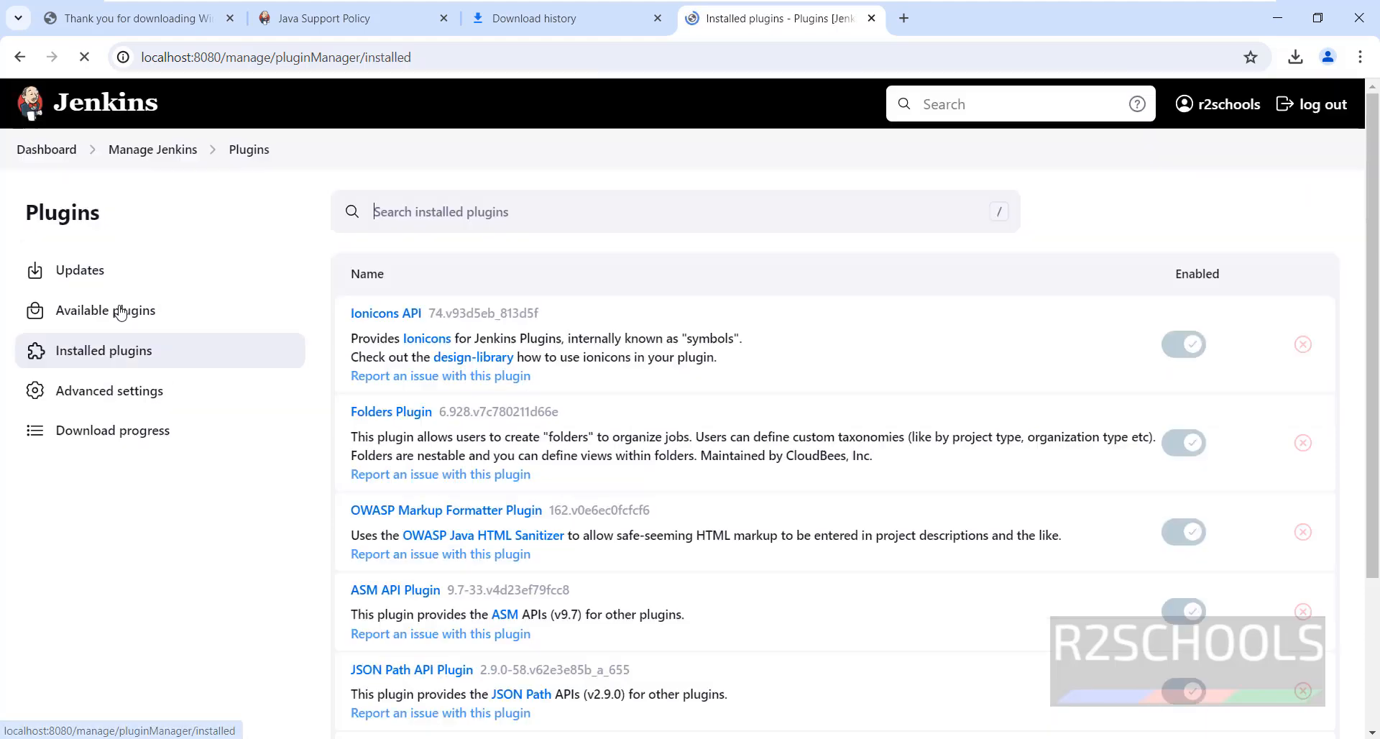
scroll(921, 450, down, 10)
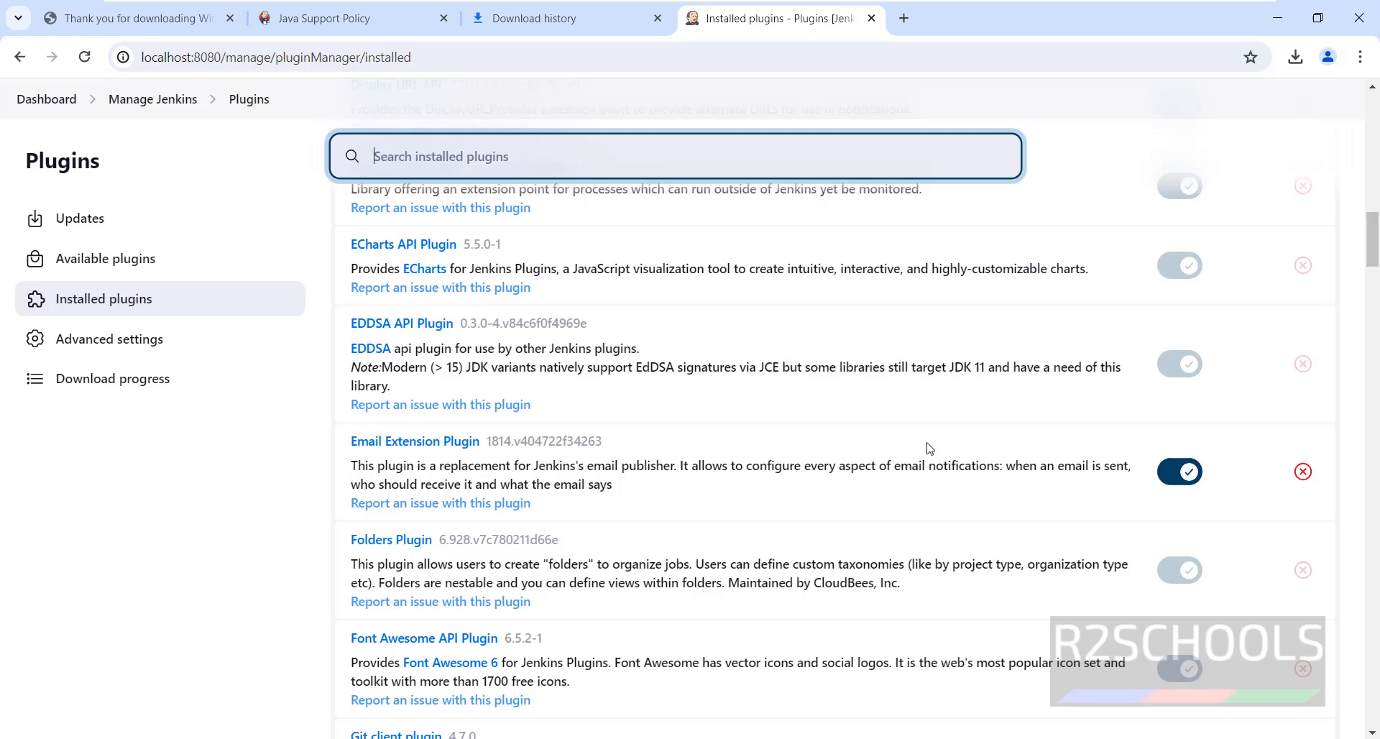
scroll(796, 442, down, 5)
click(134, 263)
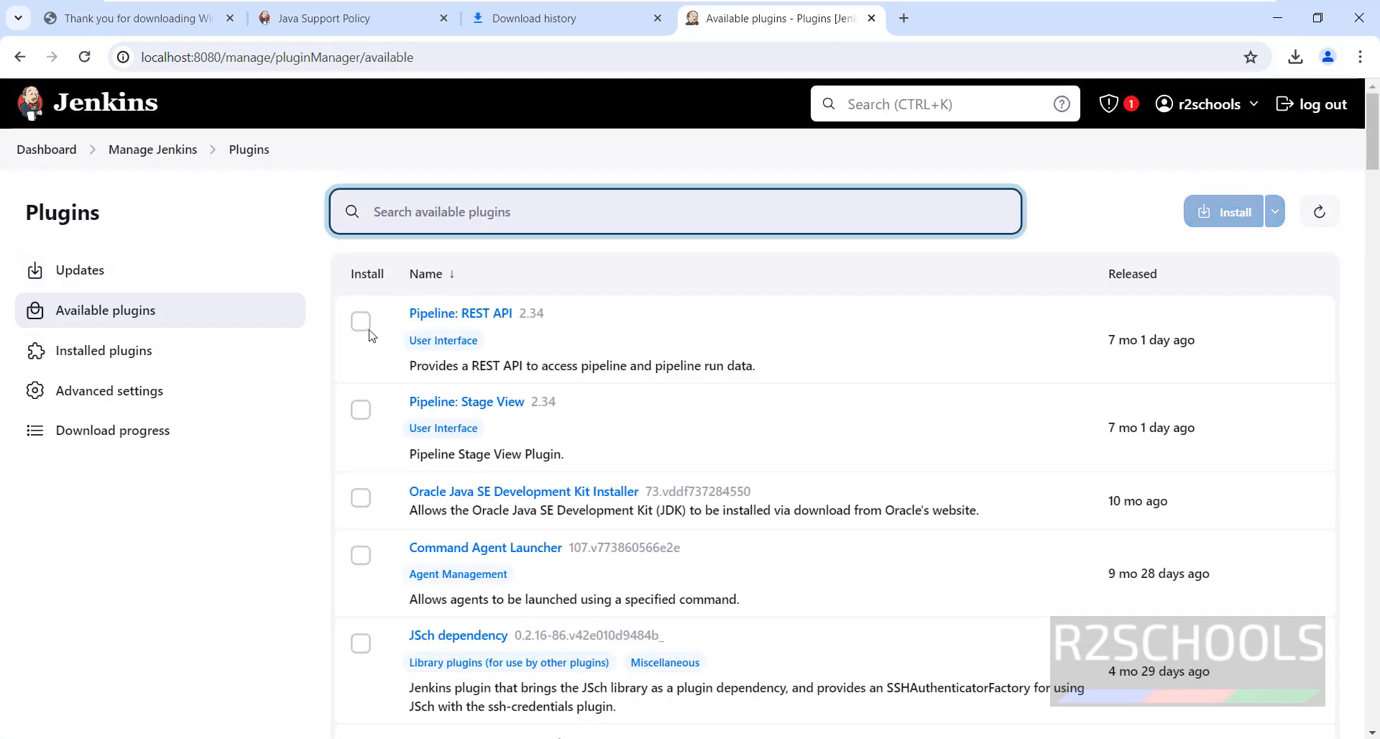
click(362, 323)
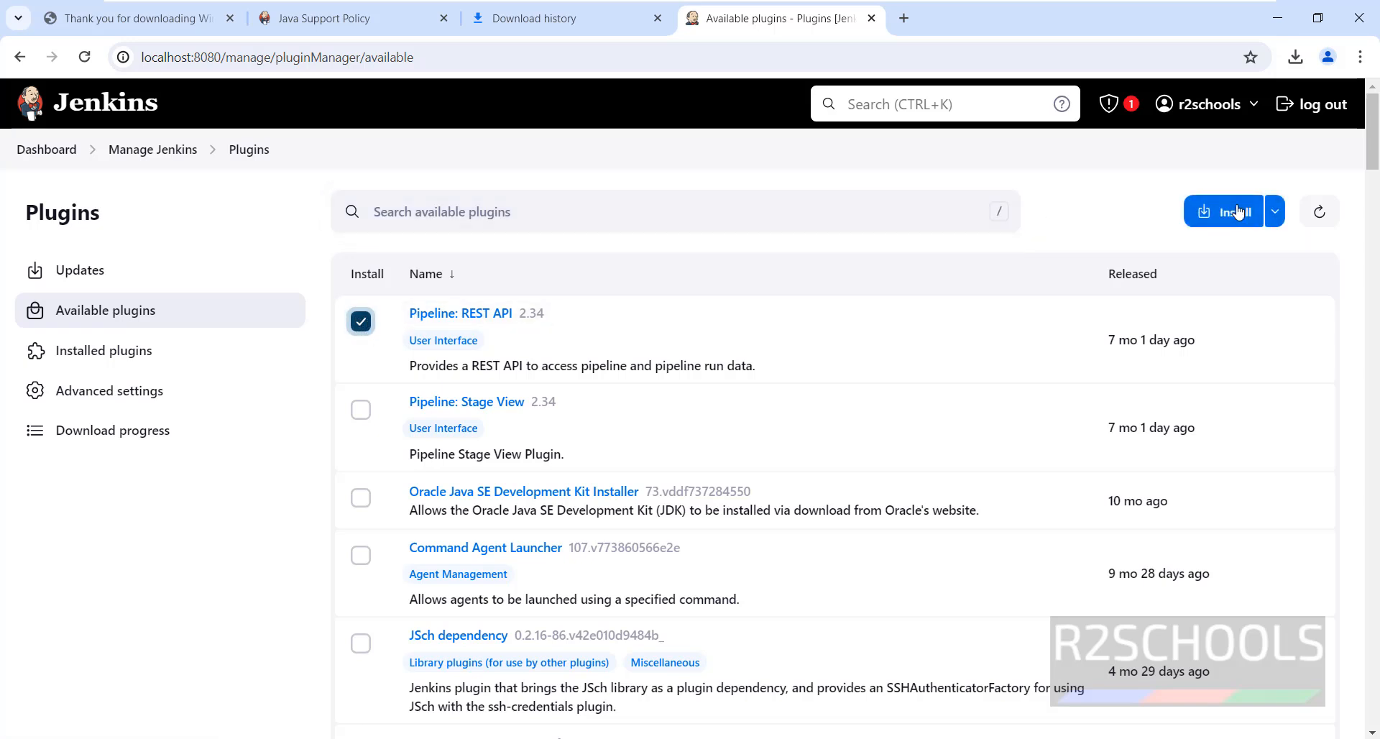
click(361, 322)
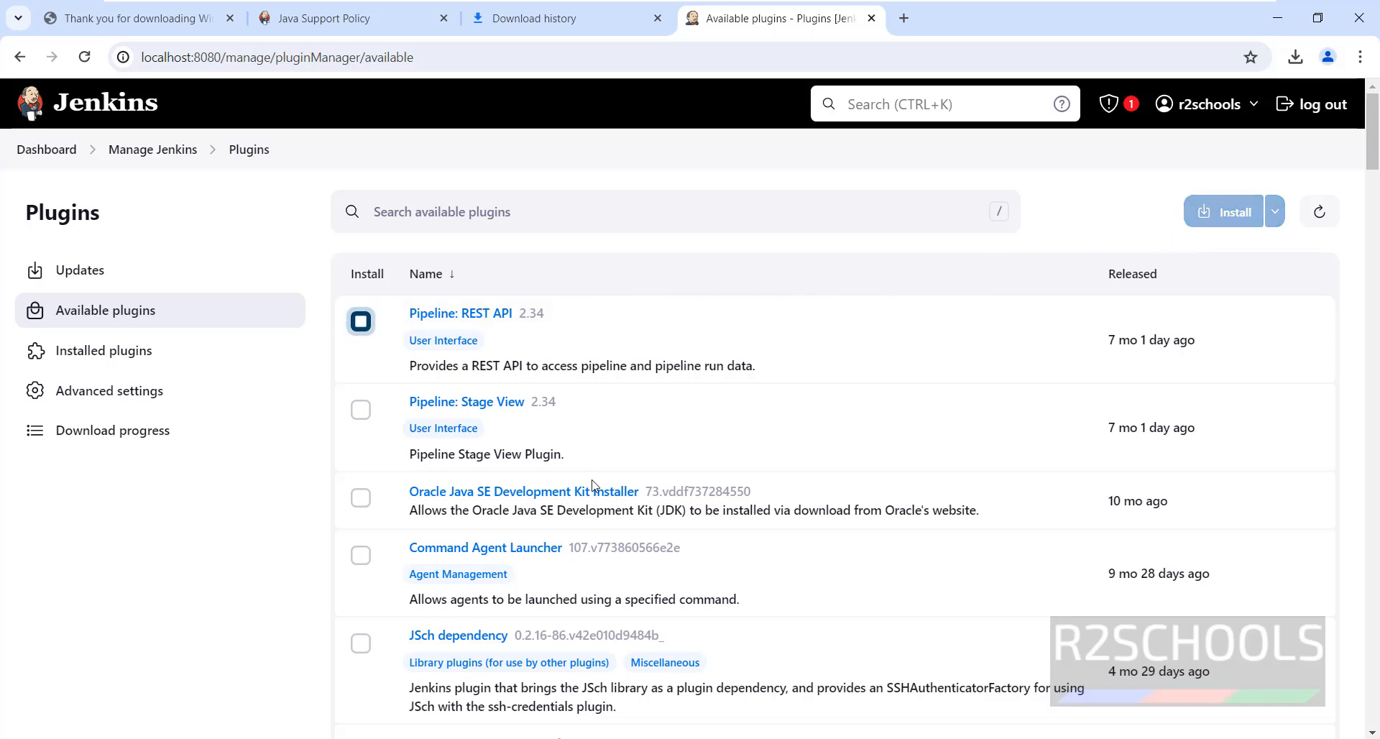
click(121, 360)
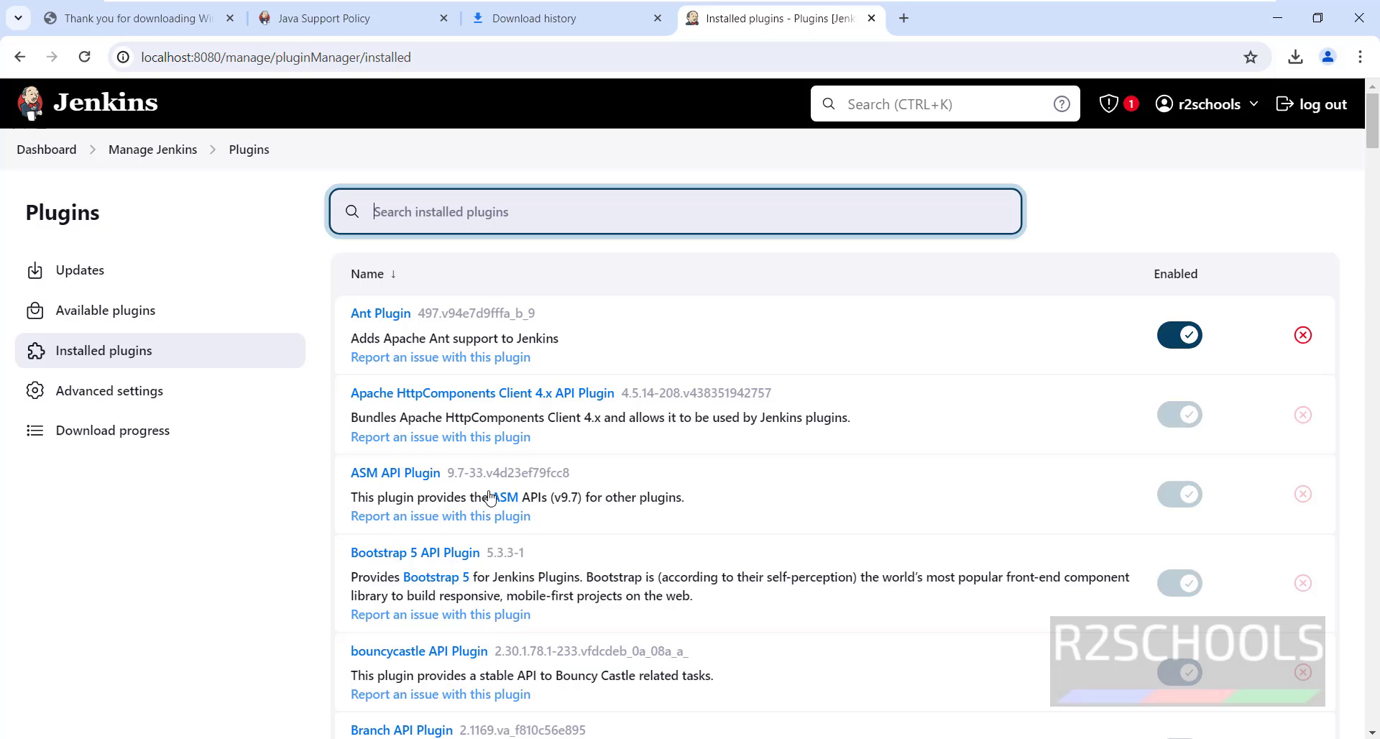
scroll(448, 433, down, 5)
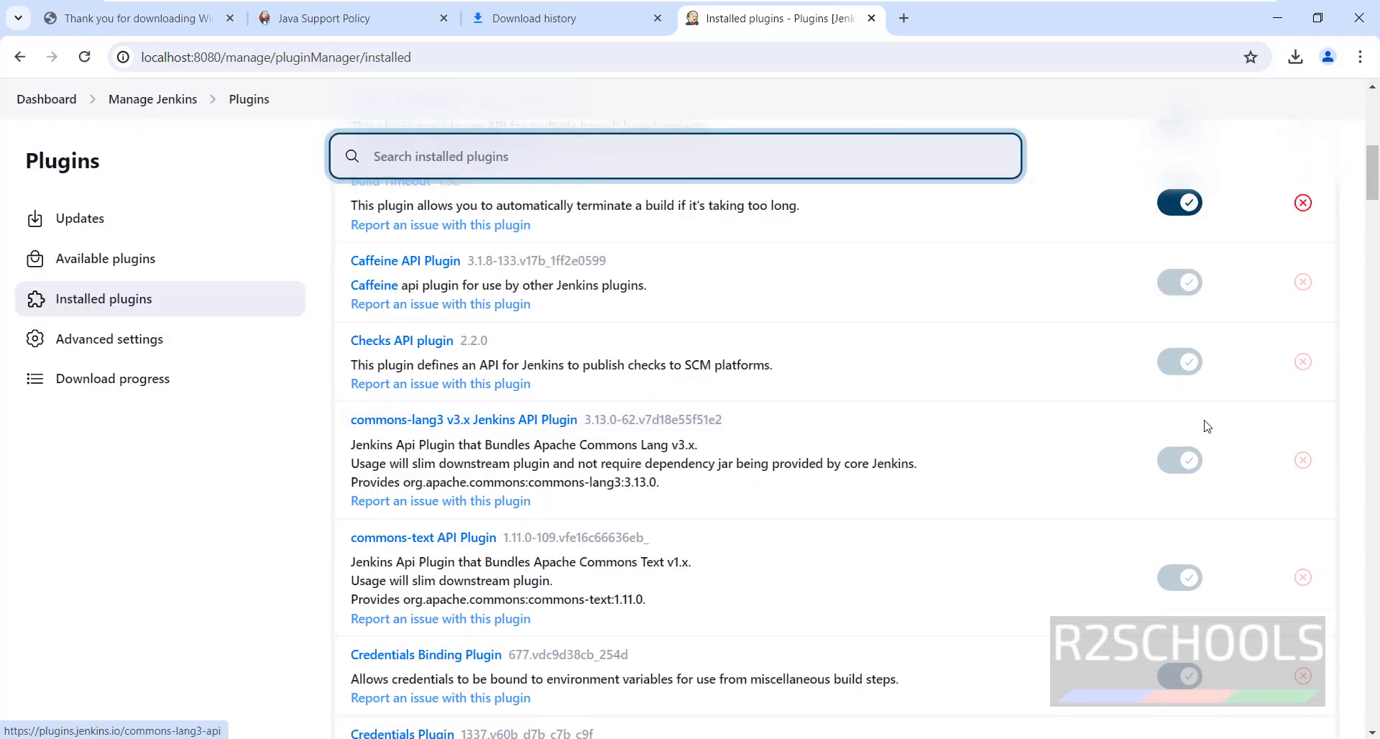
click(119, 345)
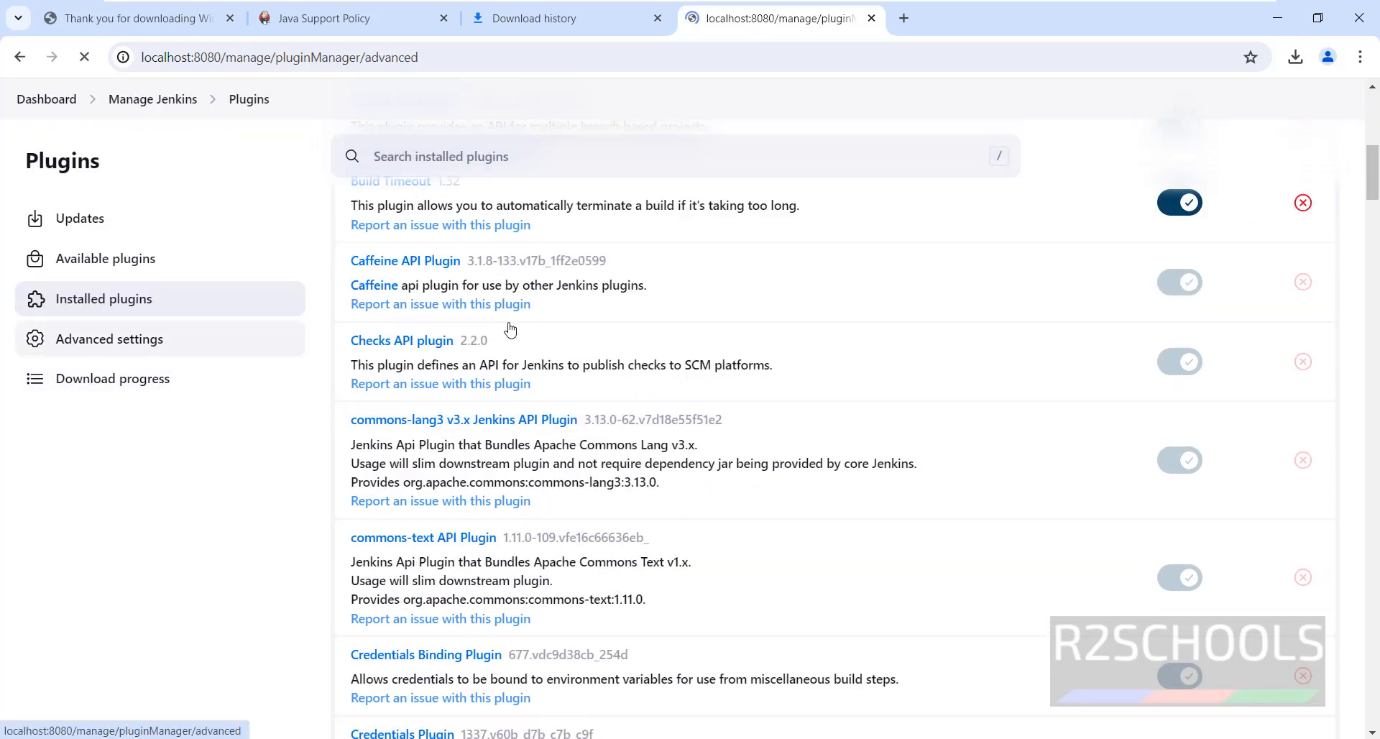
scroll(550, 377, down, 2)
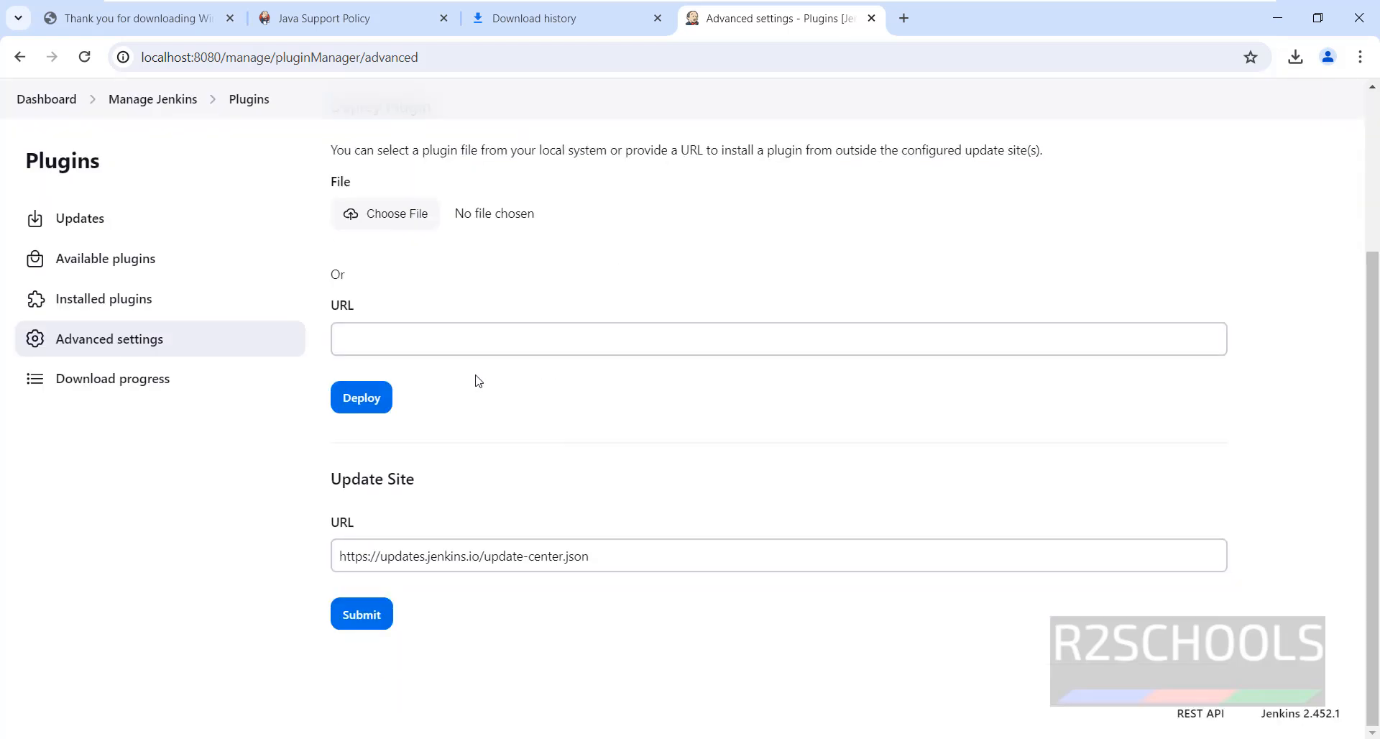
click(105, 218)
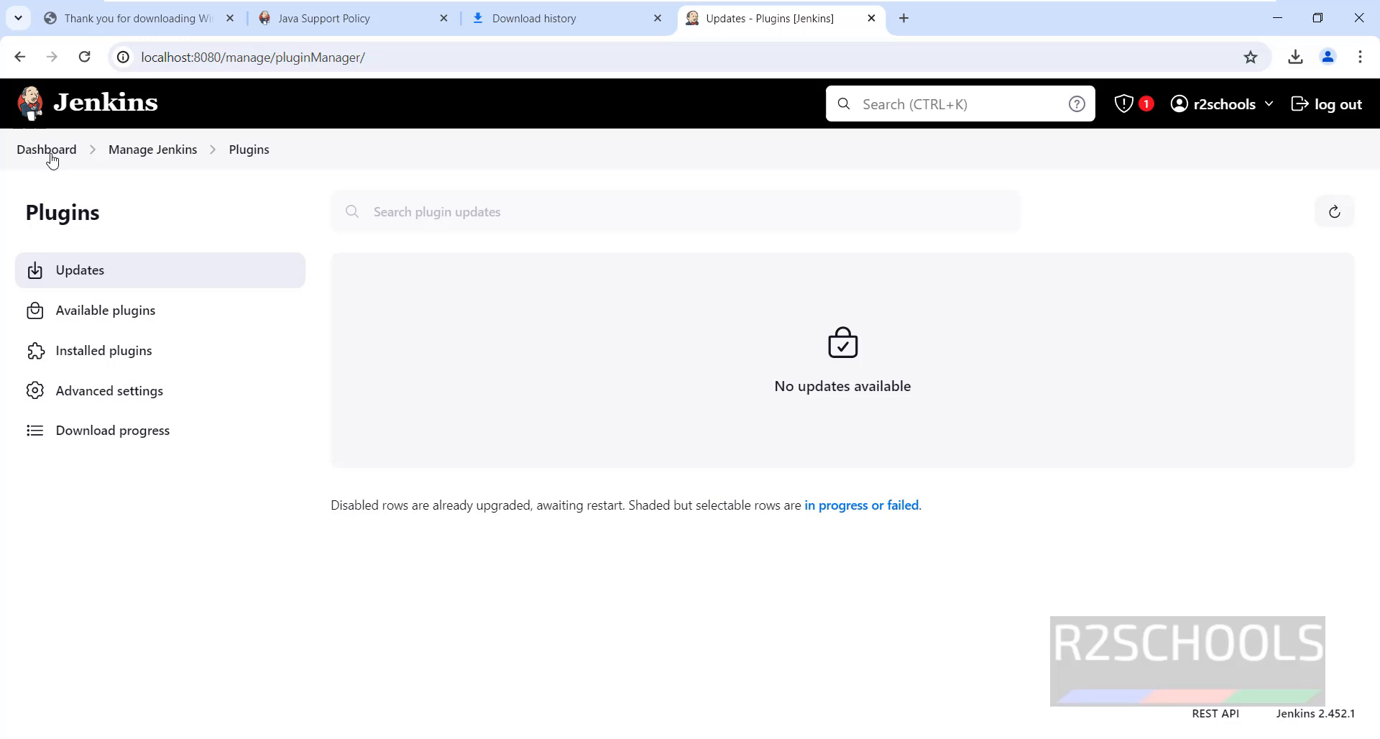
Visit Build History and New Item from the dashboard, then return to the dashboard.
click(50, 160)
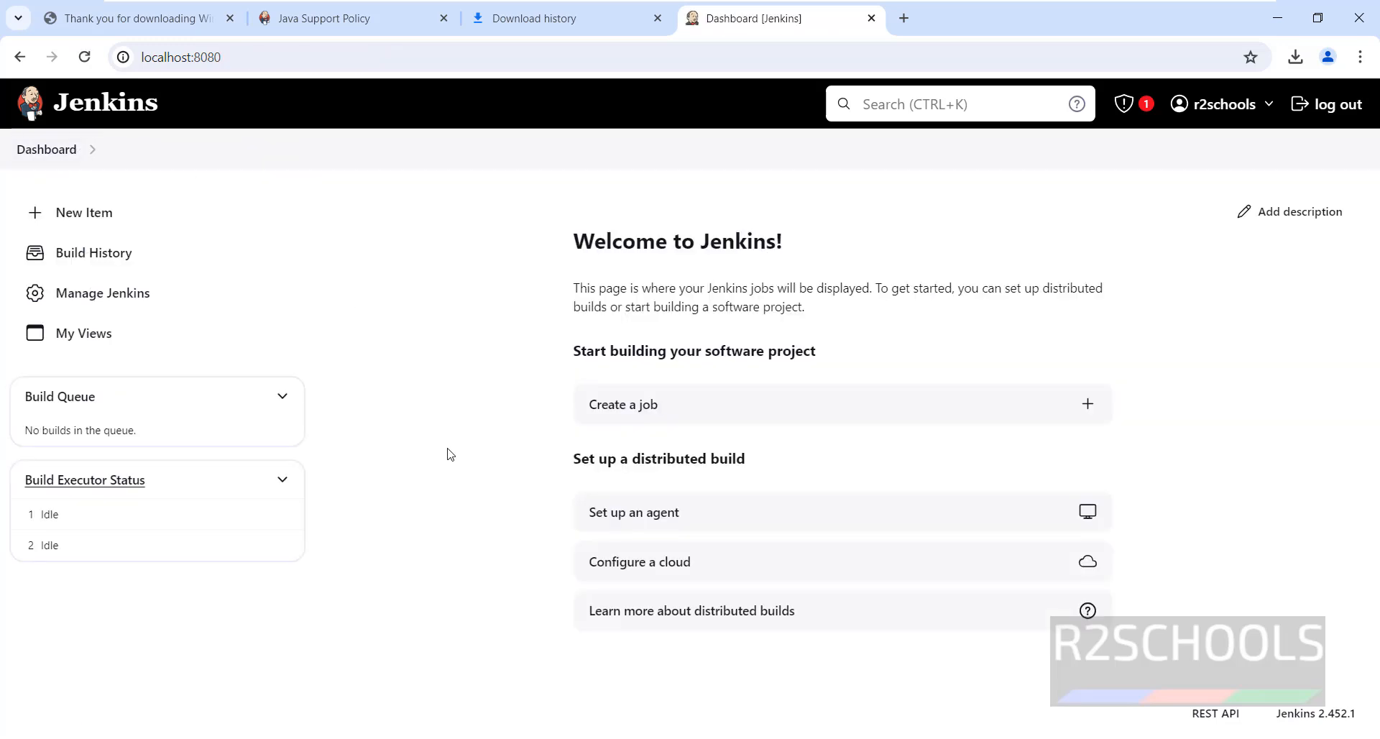
click(105, 257)
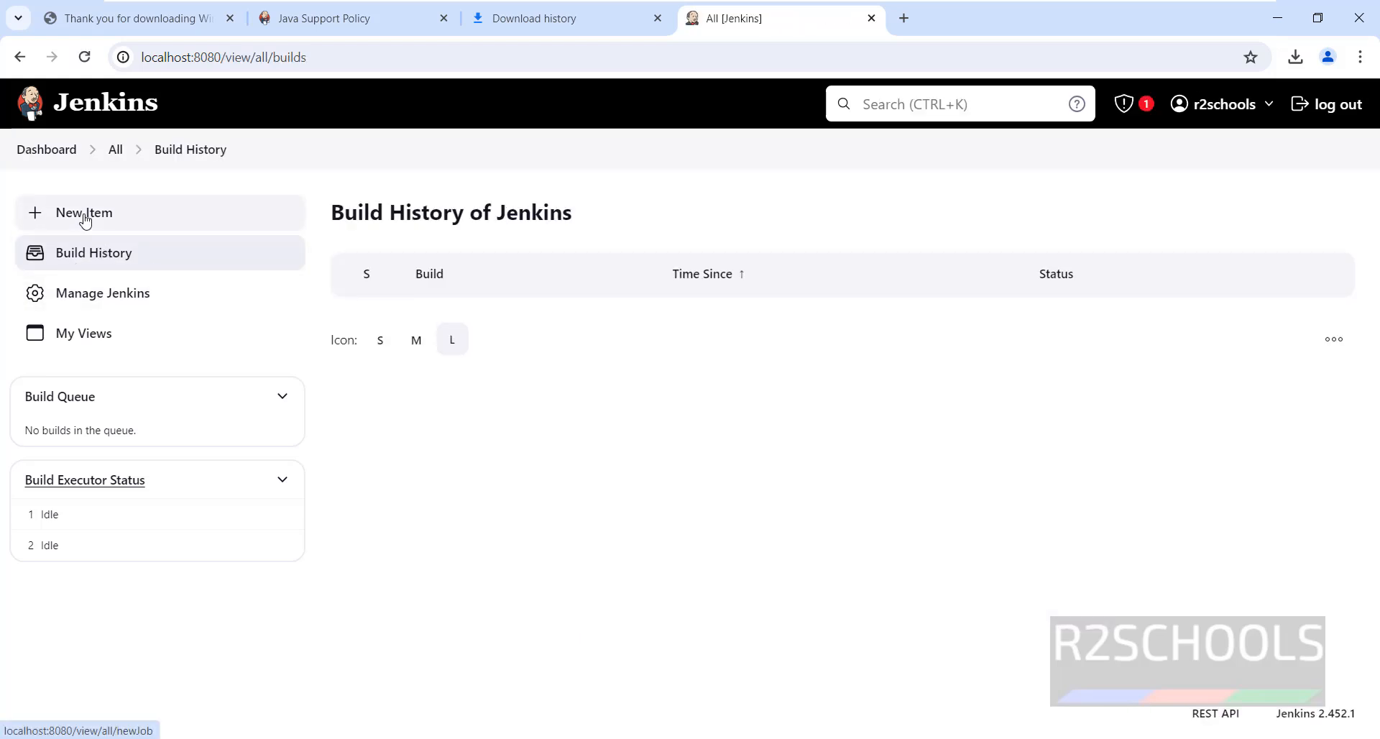
click(84, 220)
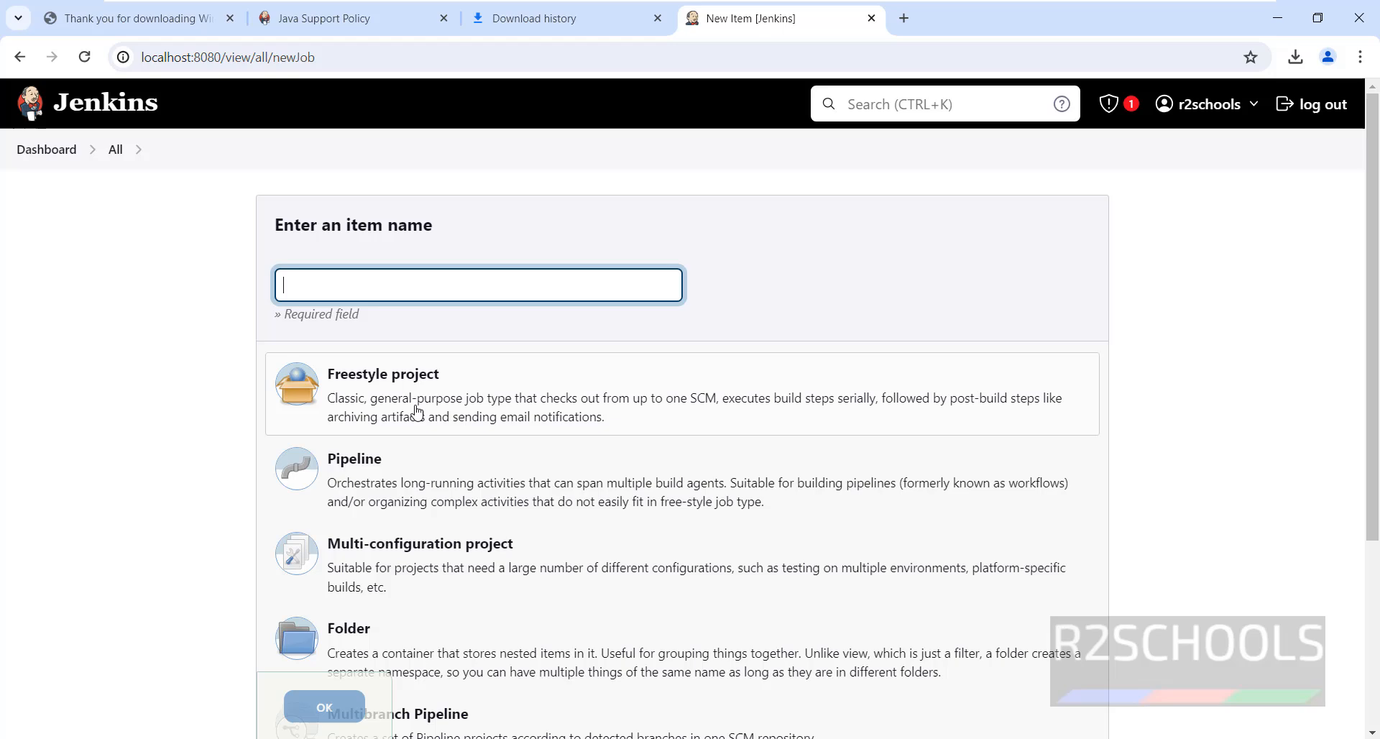
scroll(444, 446, down, 3)
scroll(443, 447, up, 3)
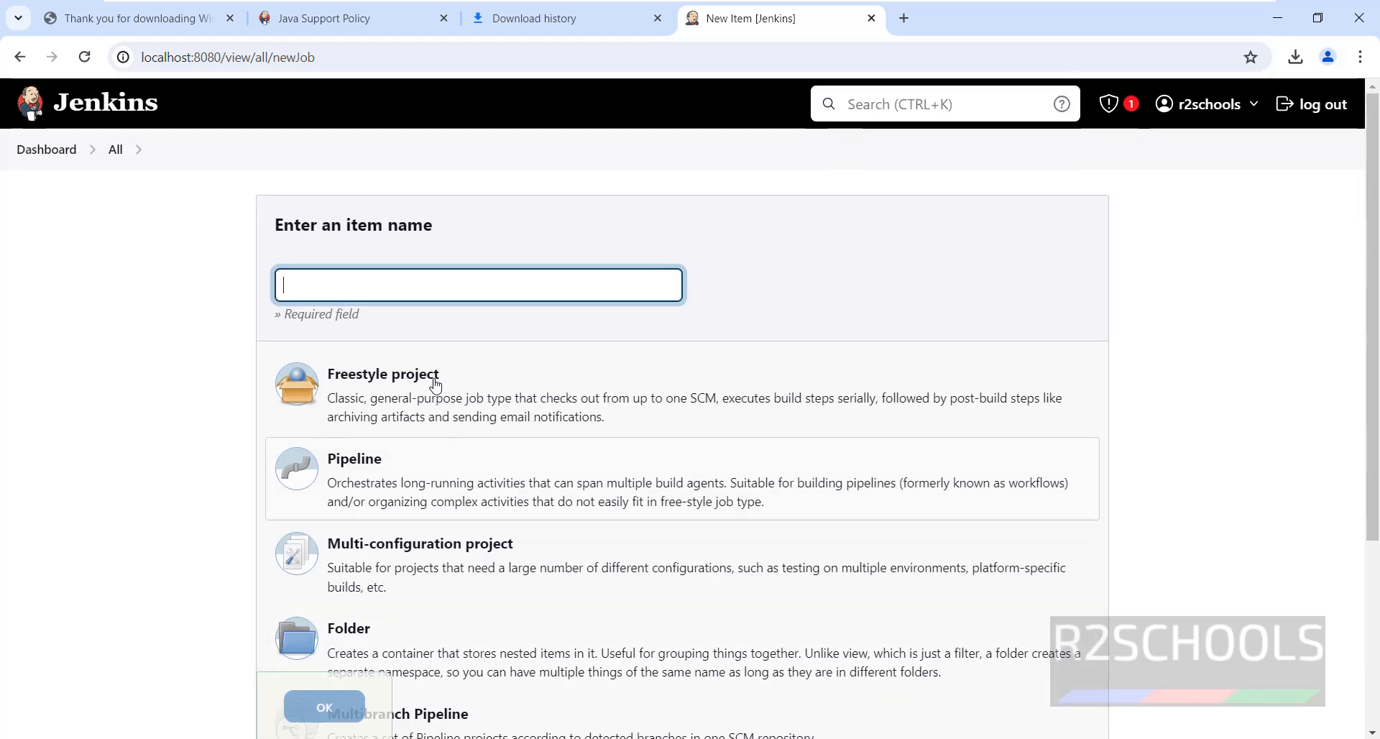
click(54, 155)
mouse_move(1223, 103)
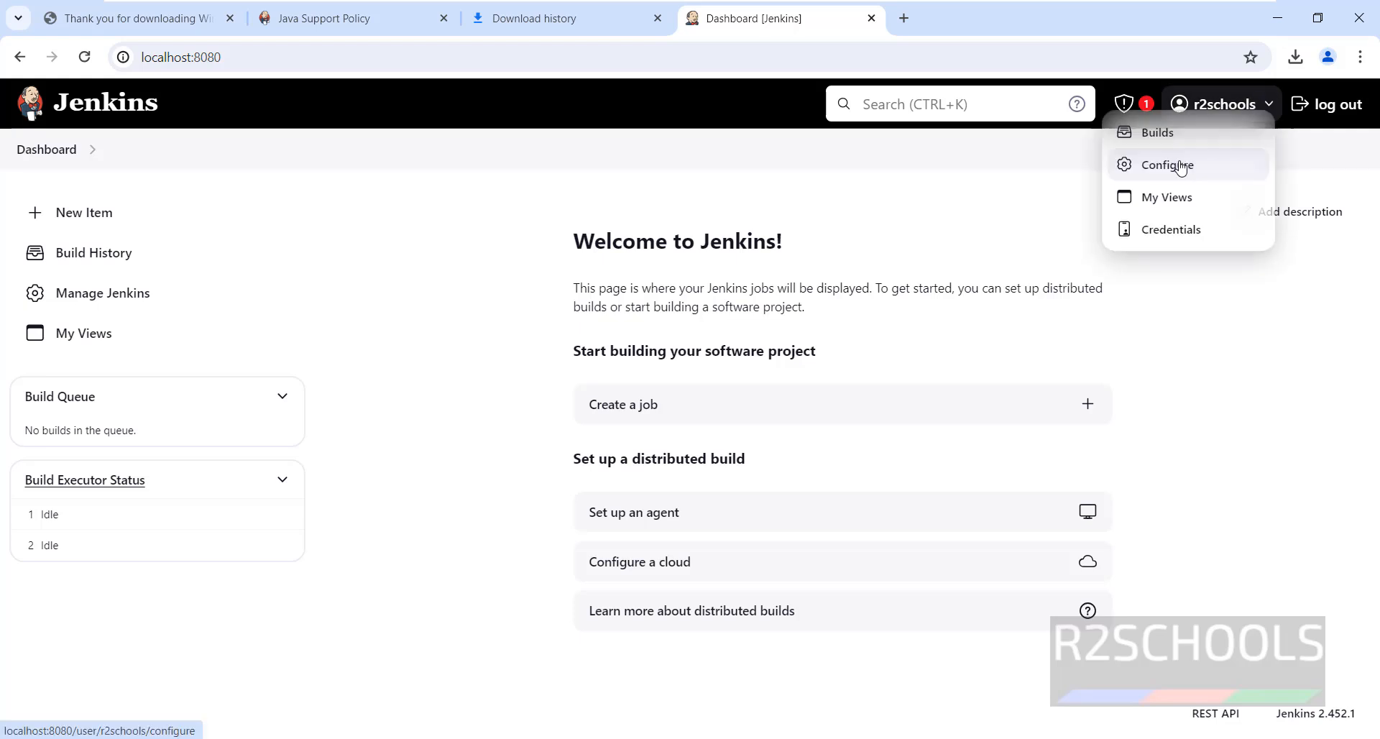
On the user's Configure page, try the dark theme and switch back to the default theme.
click(1181, 167)
scroll(697, 397, down, 10)
scroll(701, 406, down, 5)
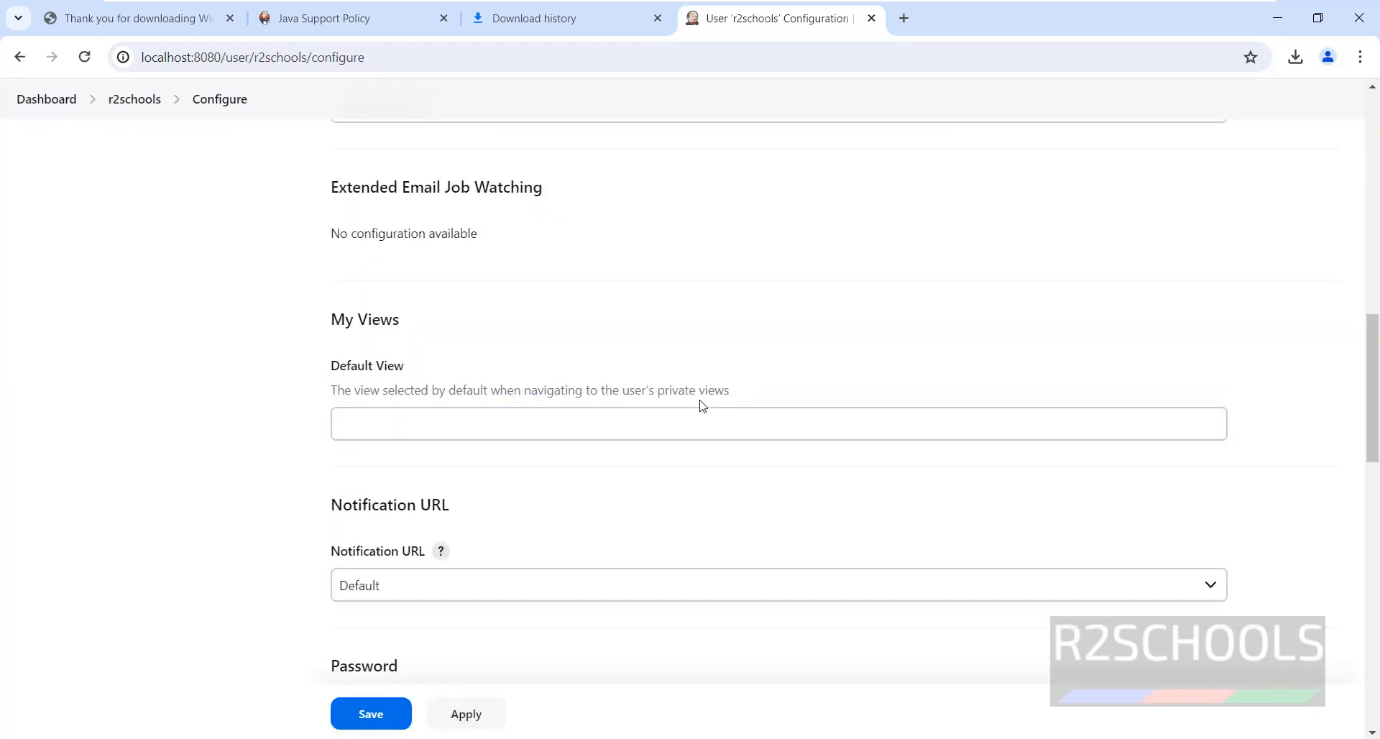
scroll(701, 406, down, 1)
scroll(699, 402, down, 1)
scroll(696, 431, down, 3)
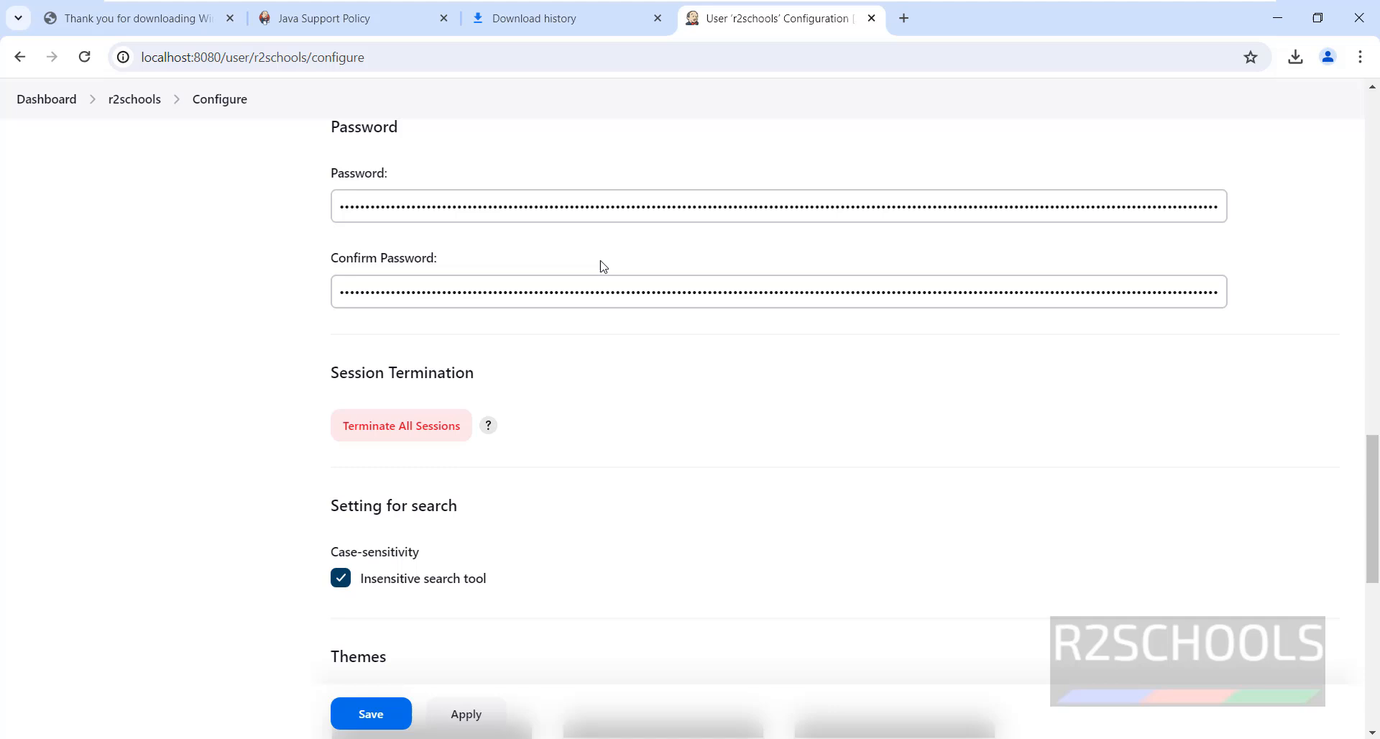
scroll(607, 387, down, 5)
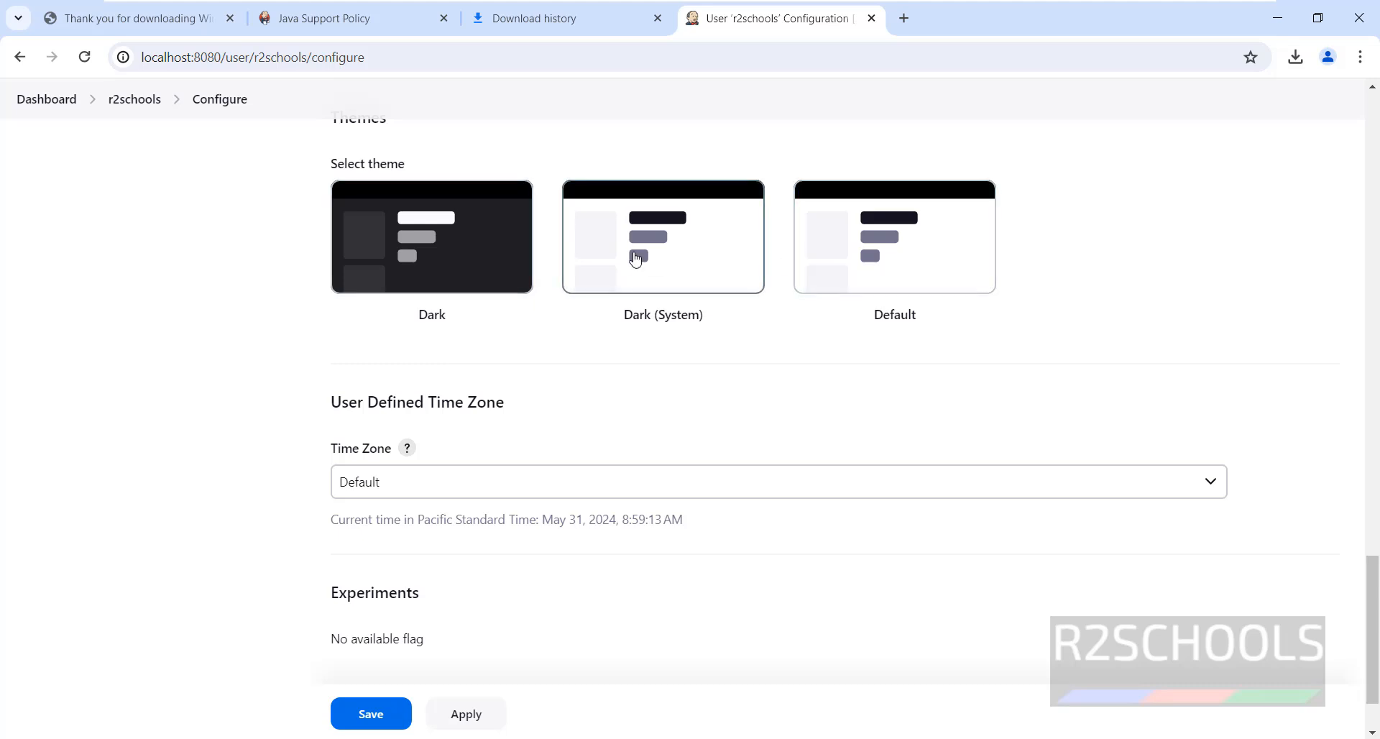
click(916, 257)
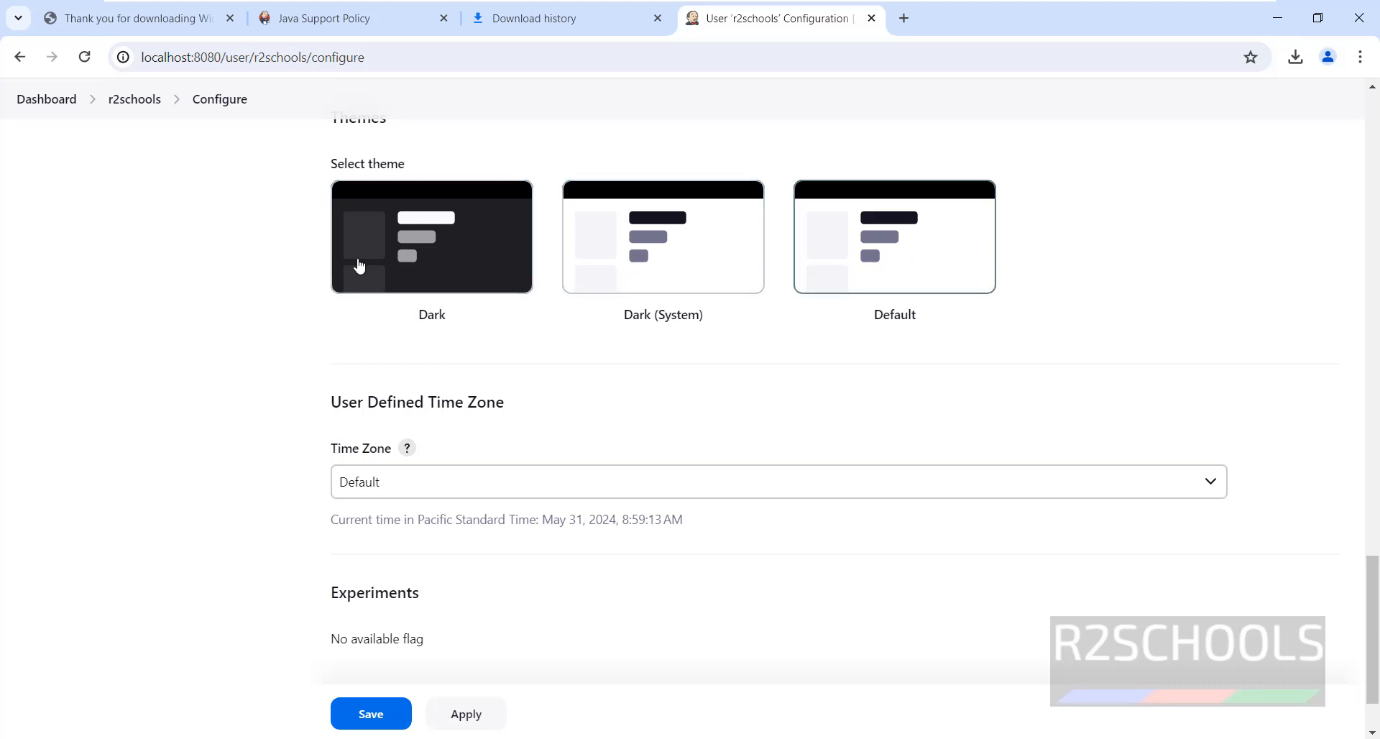
click(437, 261)
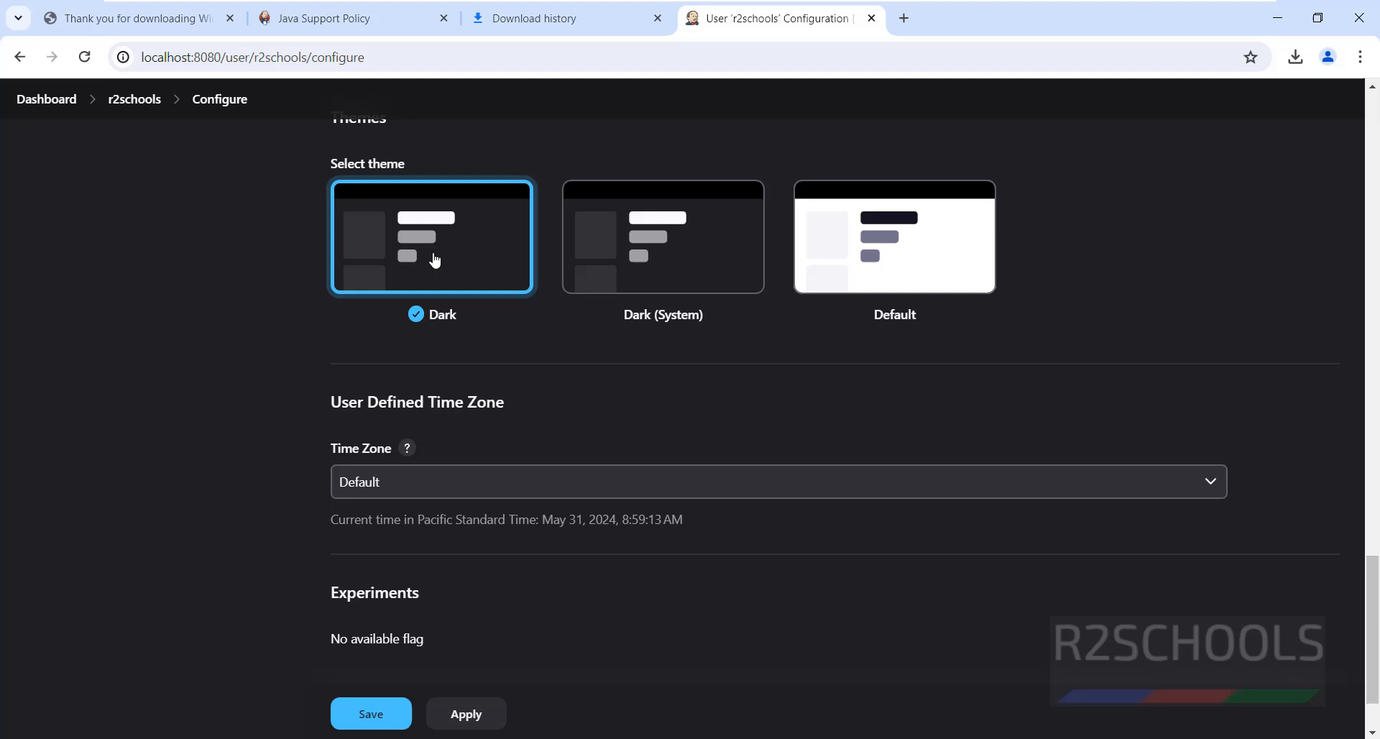
click(924, 247)
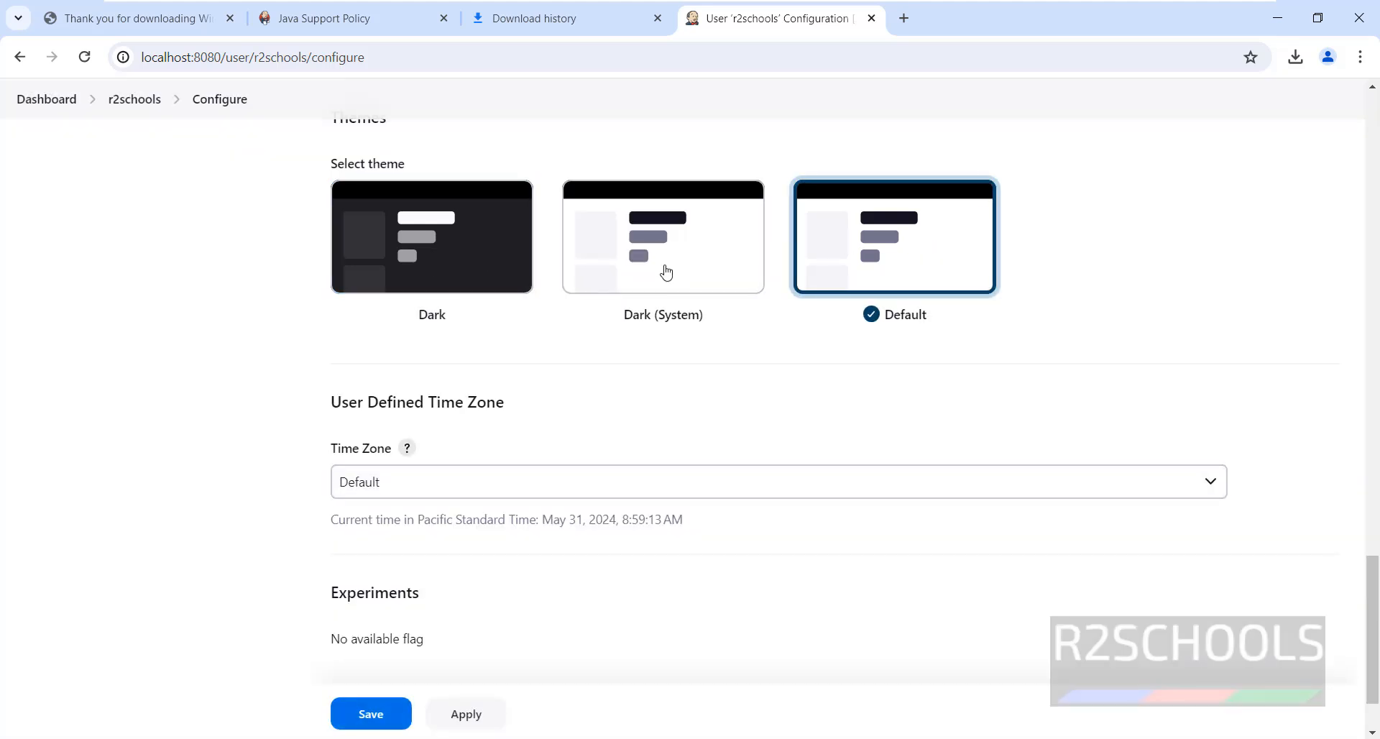
Browse the time zone list without changing it, then head back toward the dashboard unsaved.
click(480, 485)
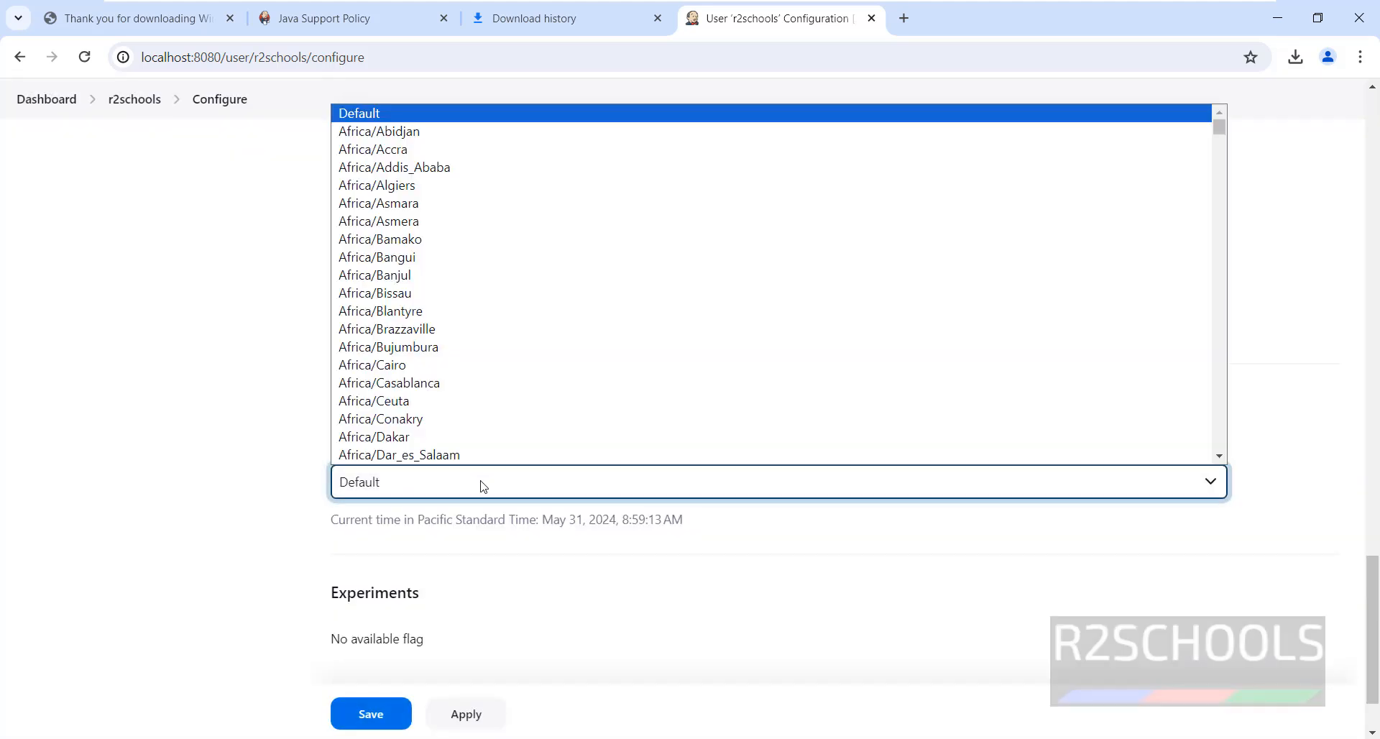
click(481, 486)
click(482, 486)
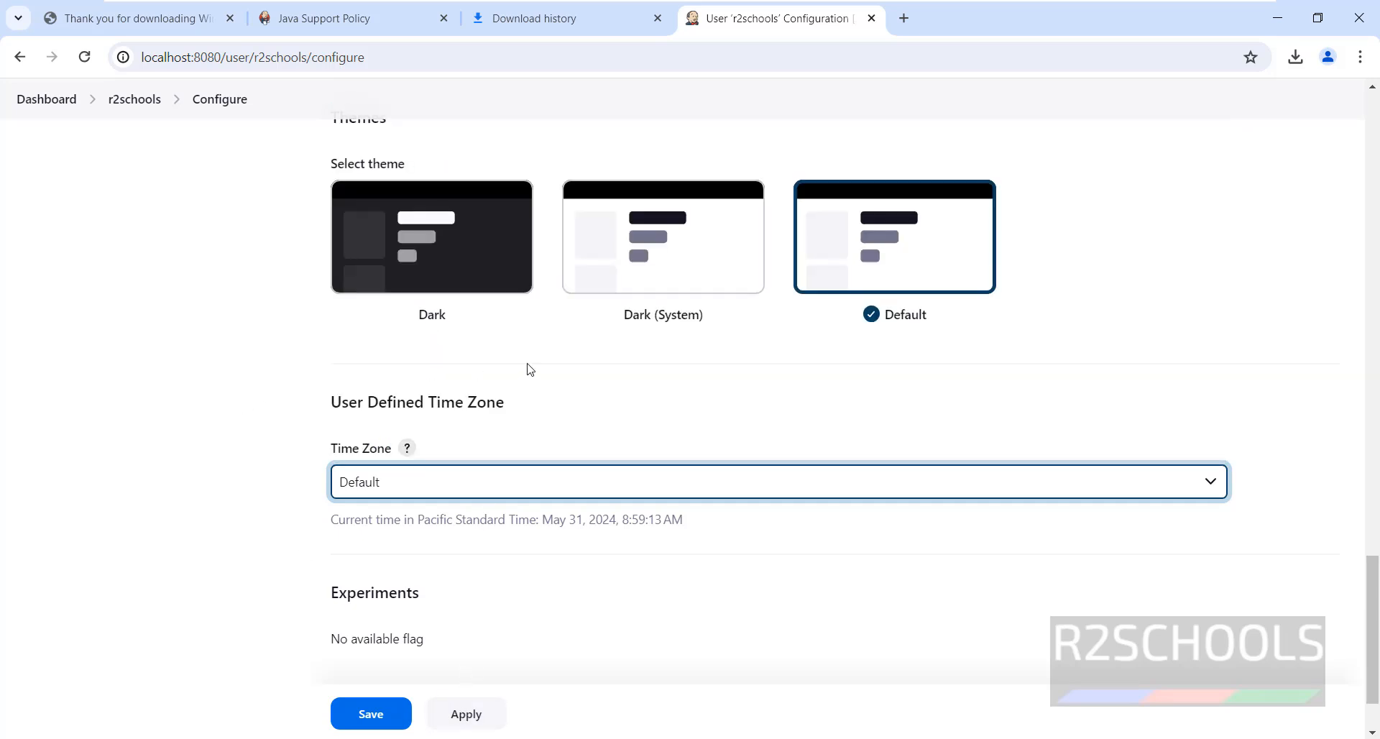
scroll(527, 370, up, 4)
scroll(511, 376, up, 5)
scroll(511, 376, up, 5)
scroll(489, 367, up, 4)
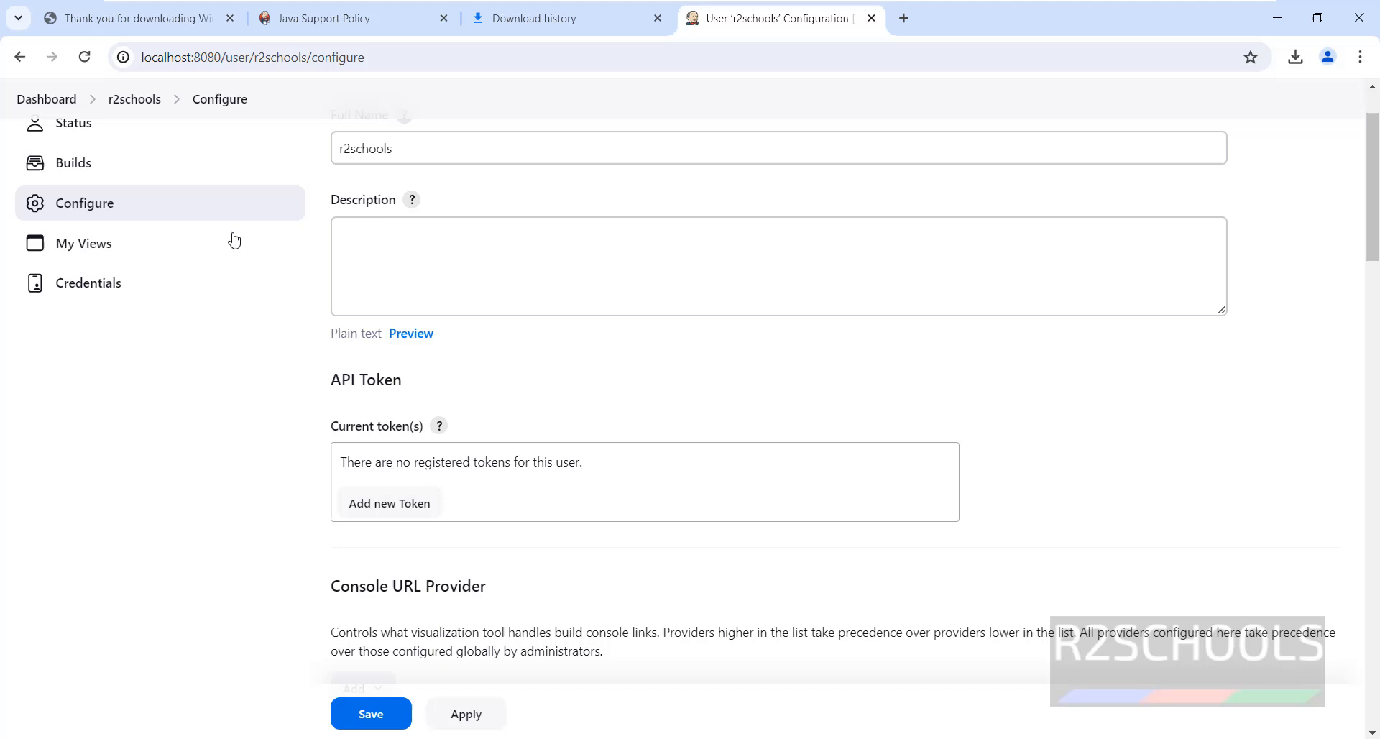
click(74, 106)
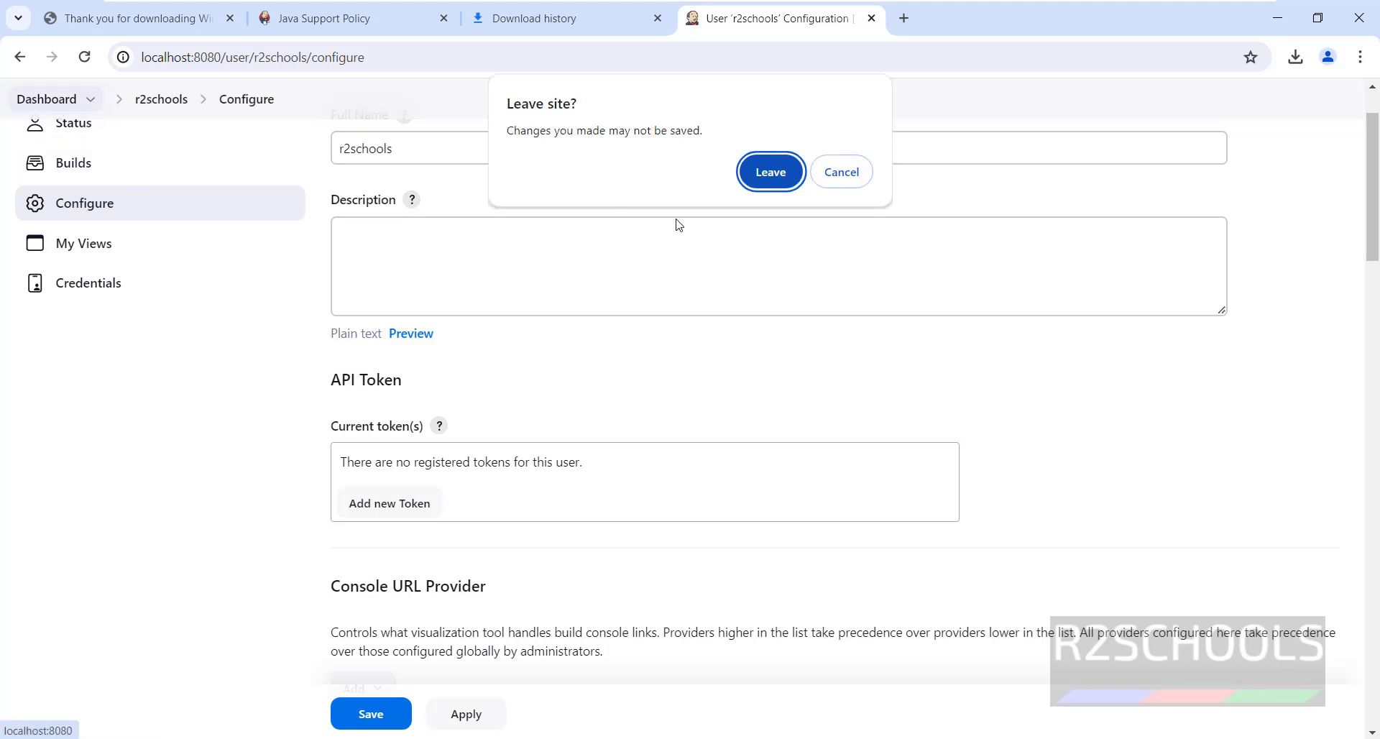
Leave the page without saving and launch the Services console via services.msc from Run.
click(784, 176)
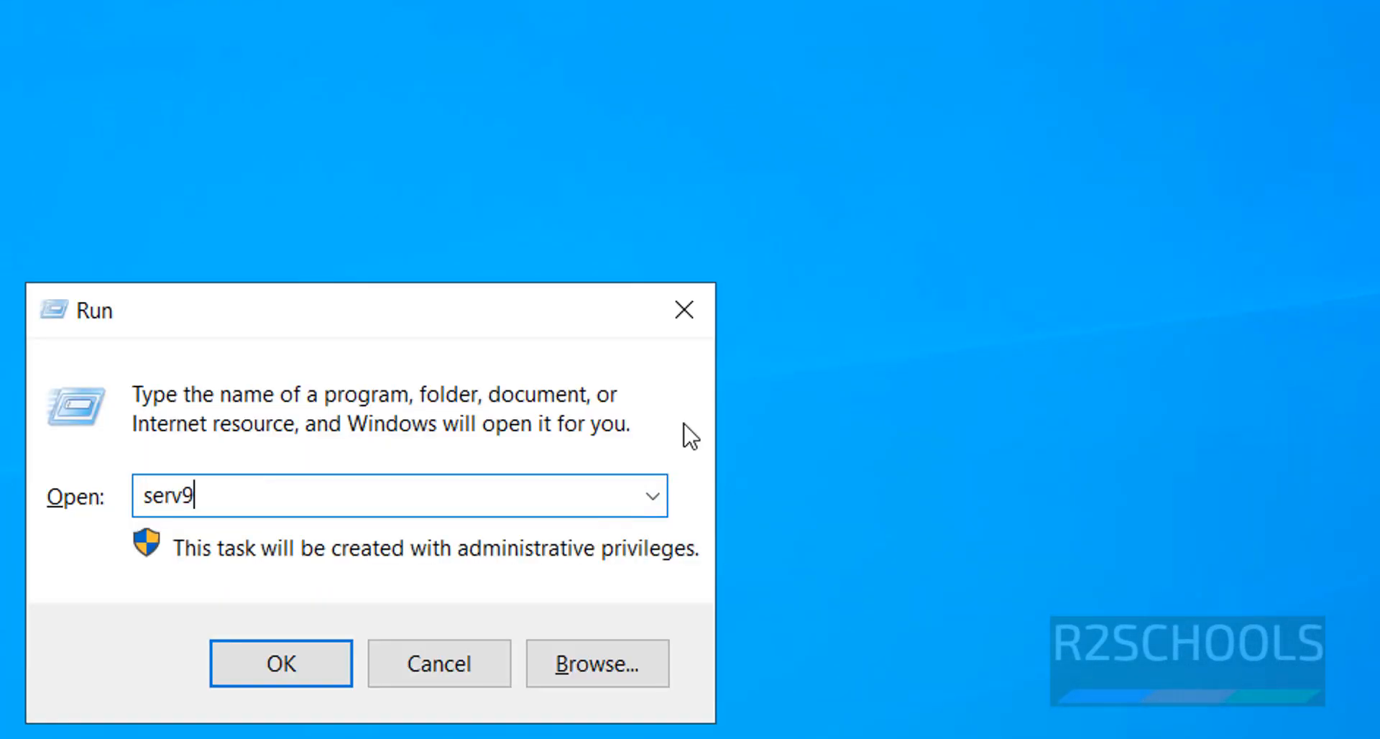
text(ice)
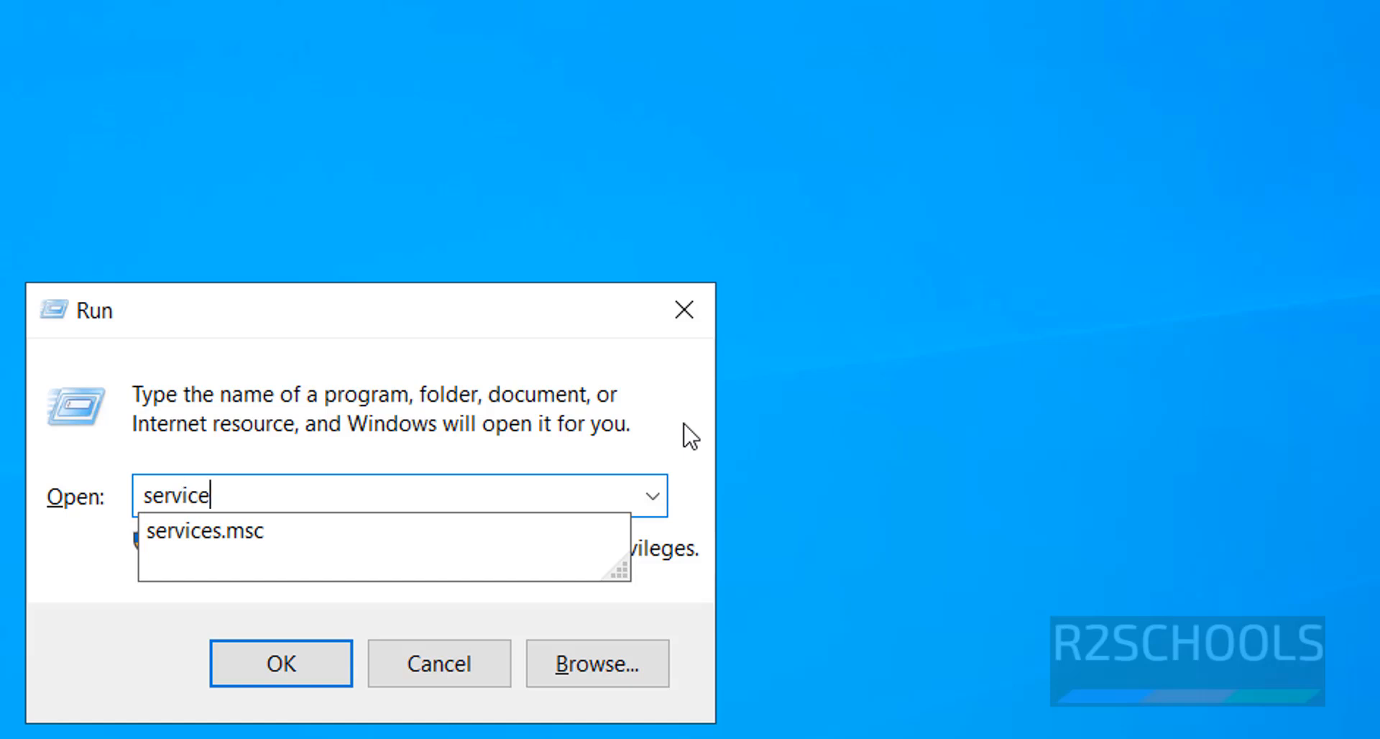
text(s.m)
text(sc)
key(Return)
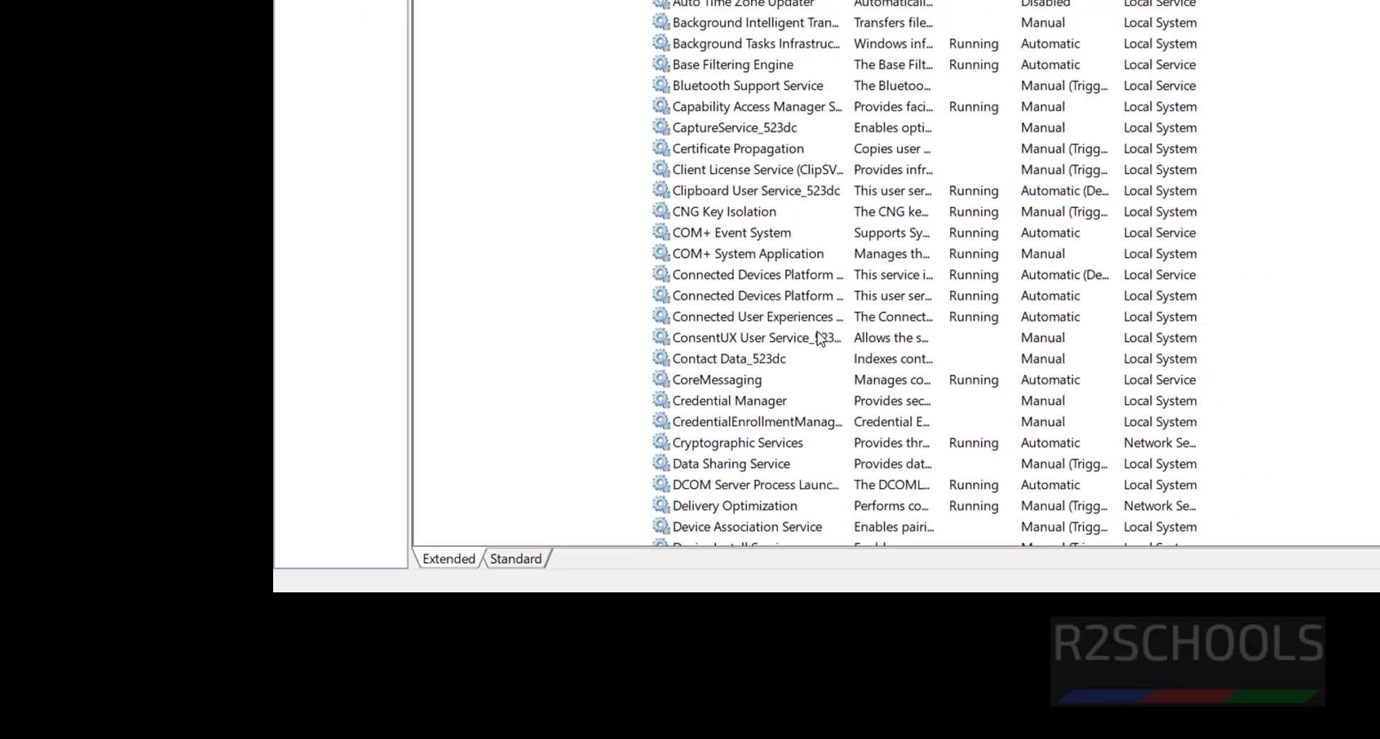
click(448, 516)
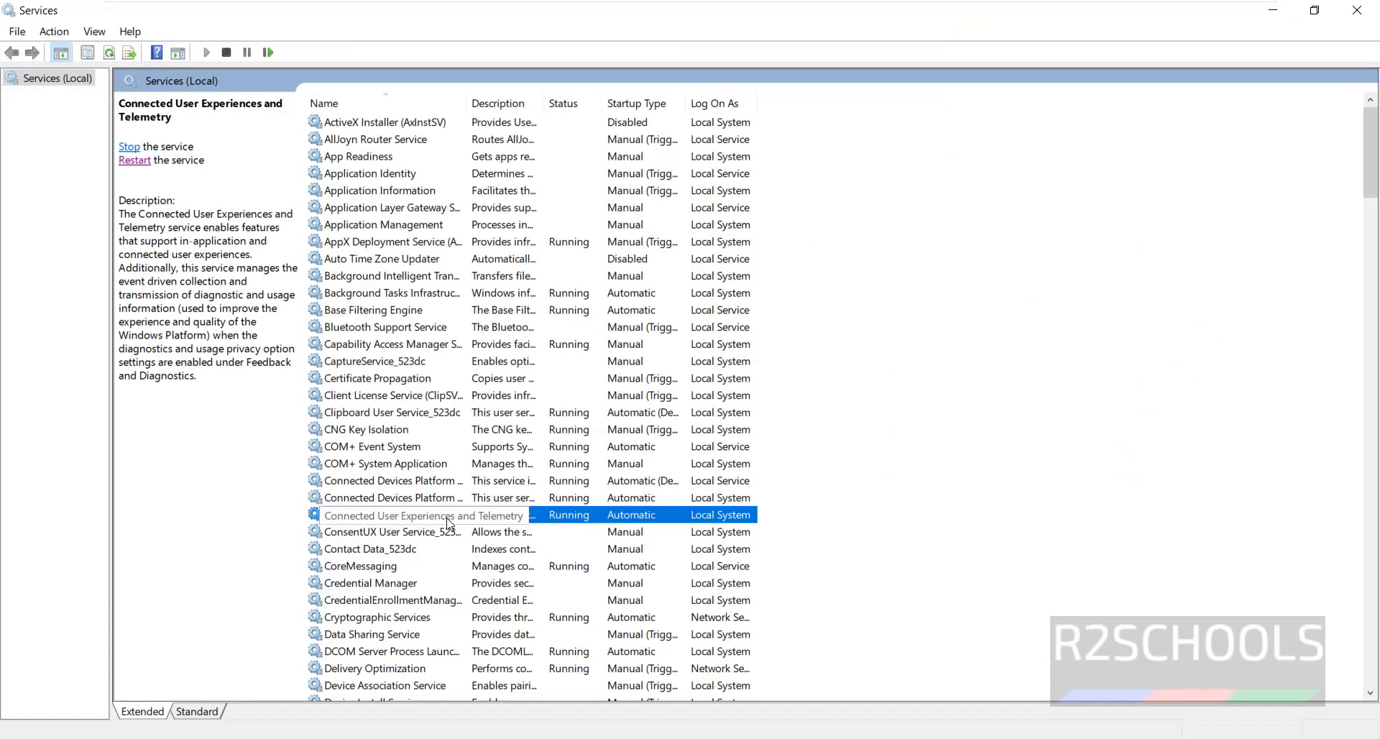
Select the Jenkins service in the list and stop it from the left pane.
key(j)
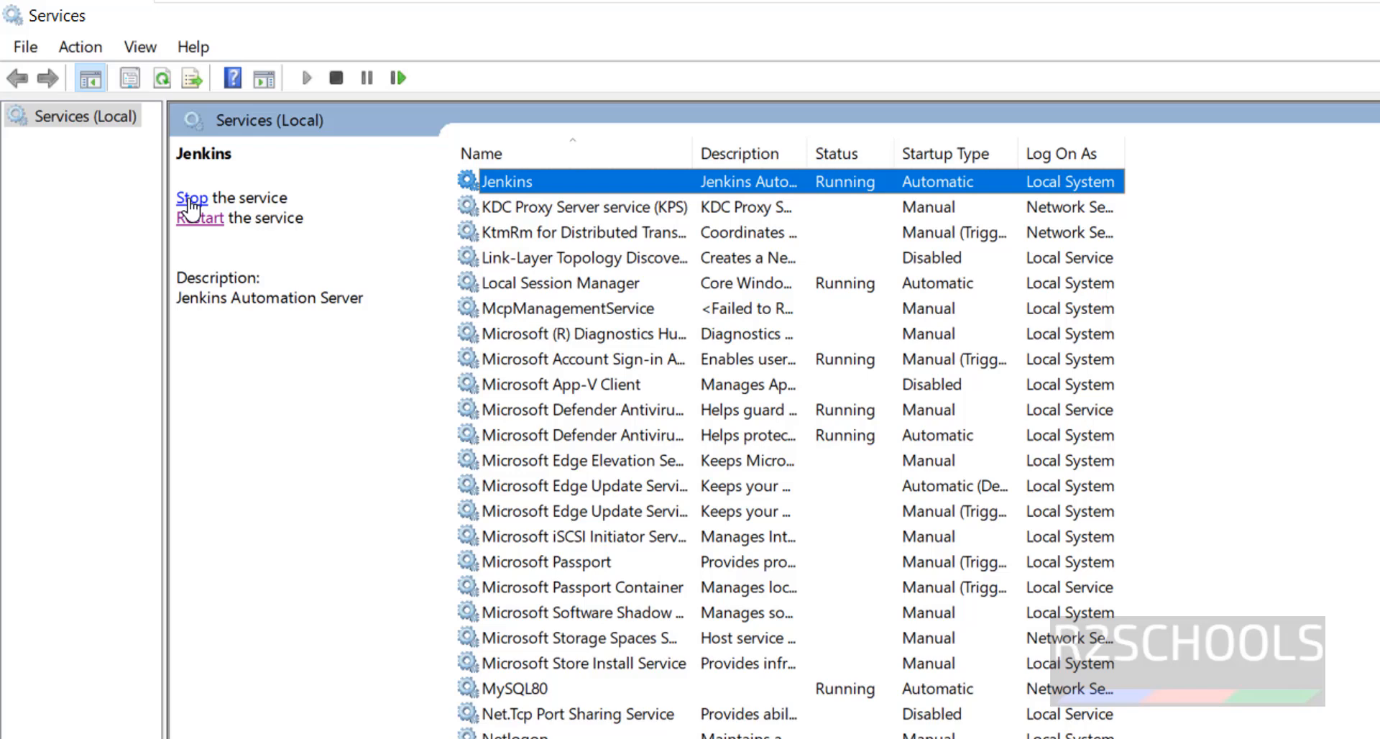
right_click(542, 180)
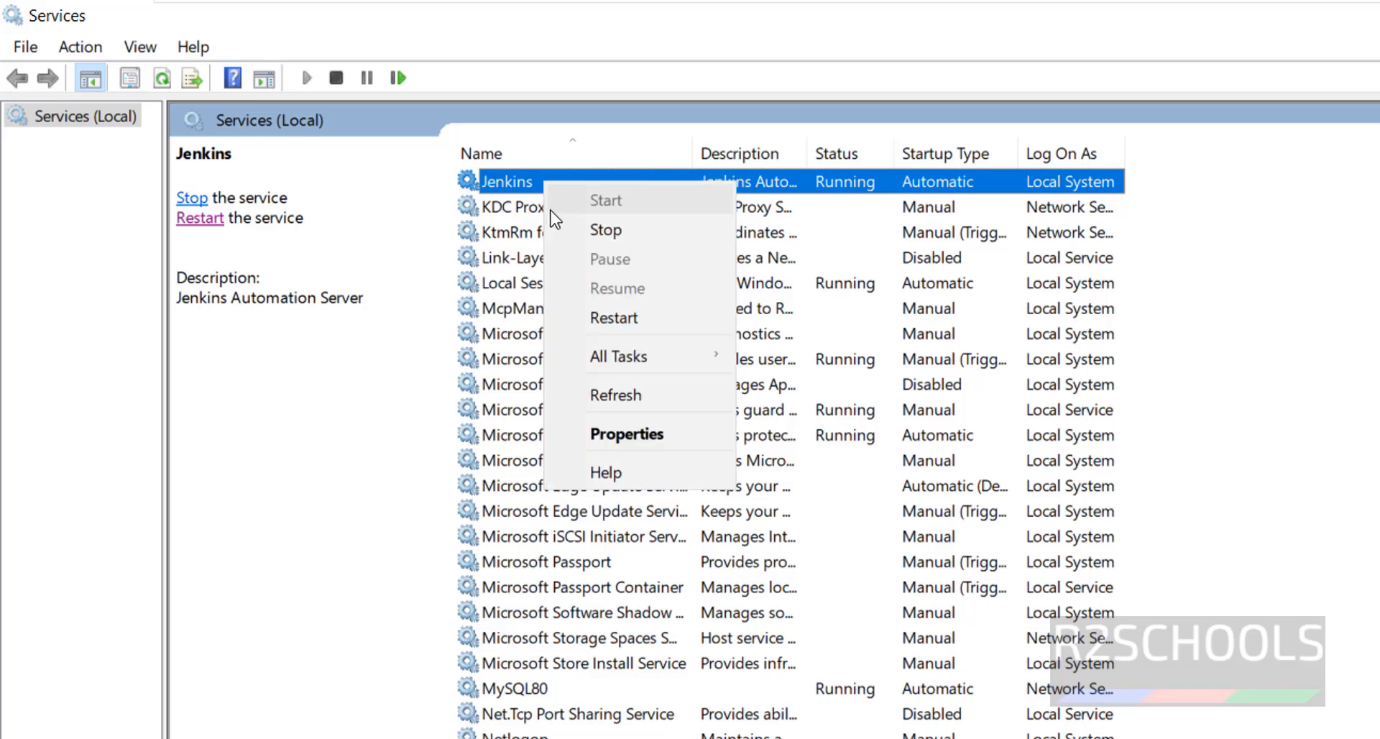
click(959, 263)
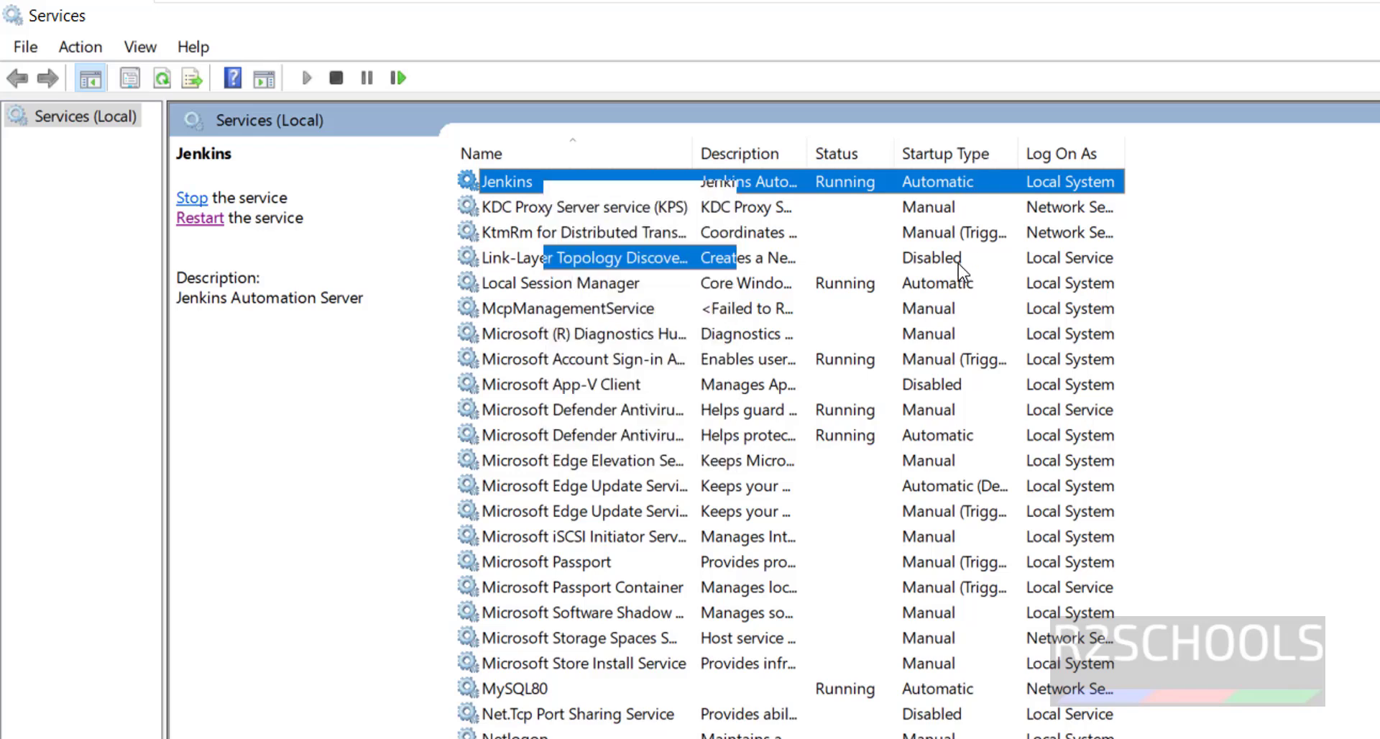
click(565, 192)
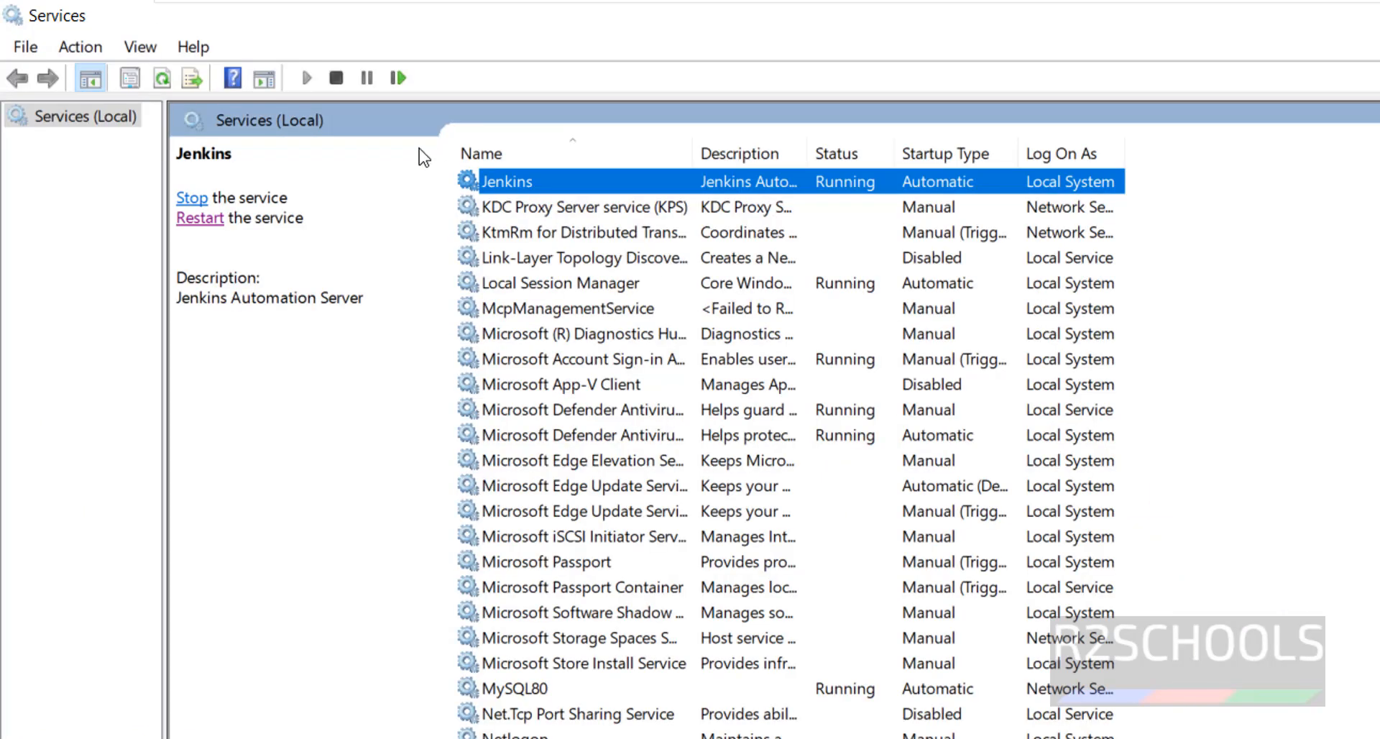
click(200, 218)
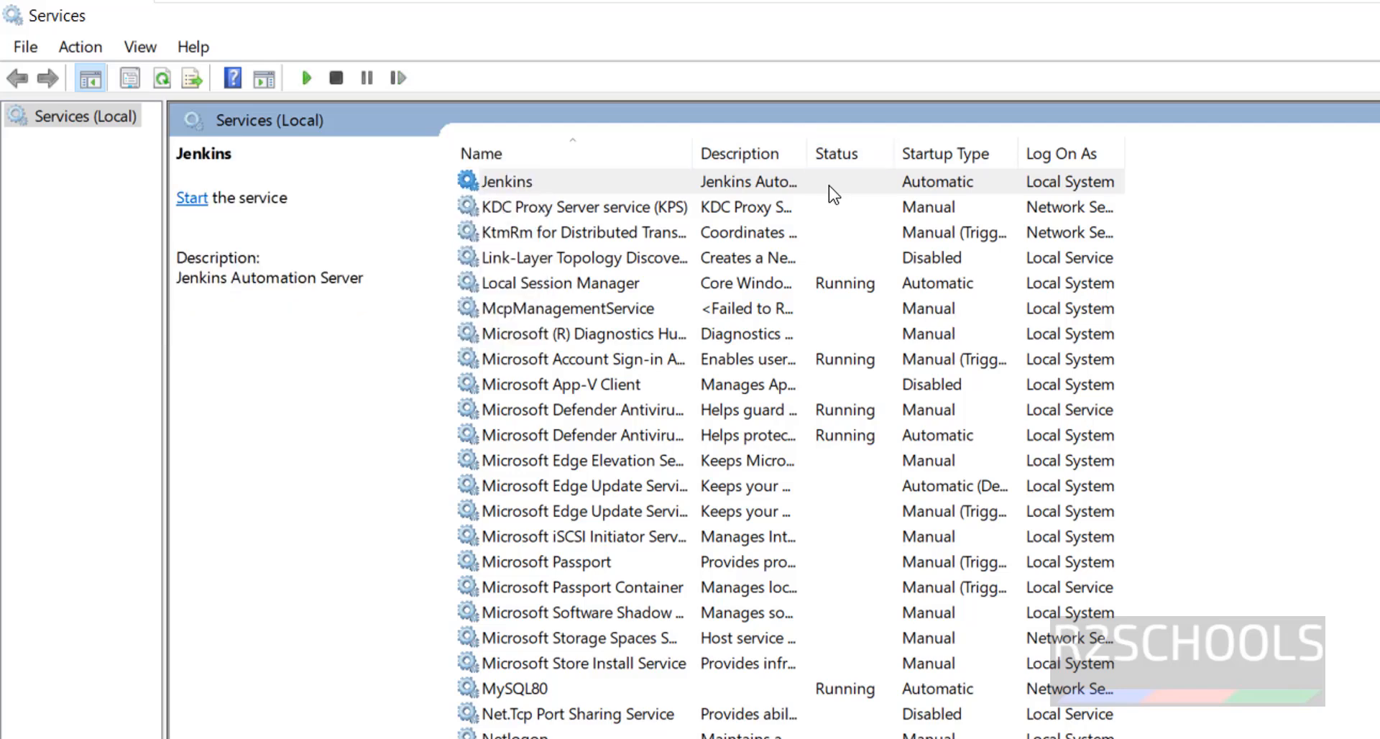
click(831, 186)
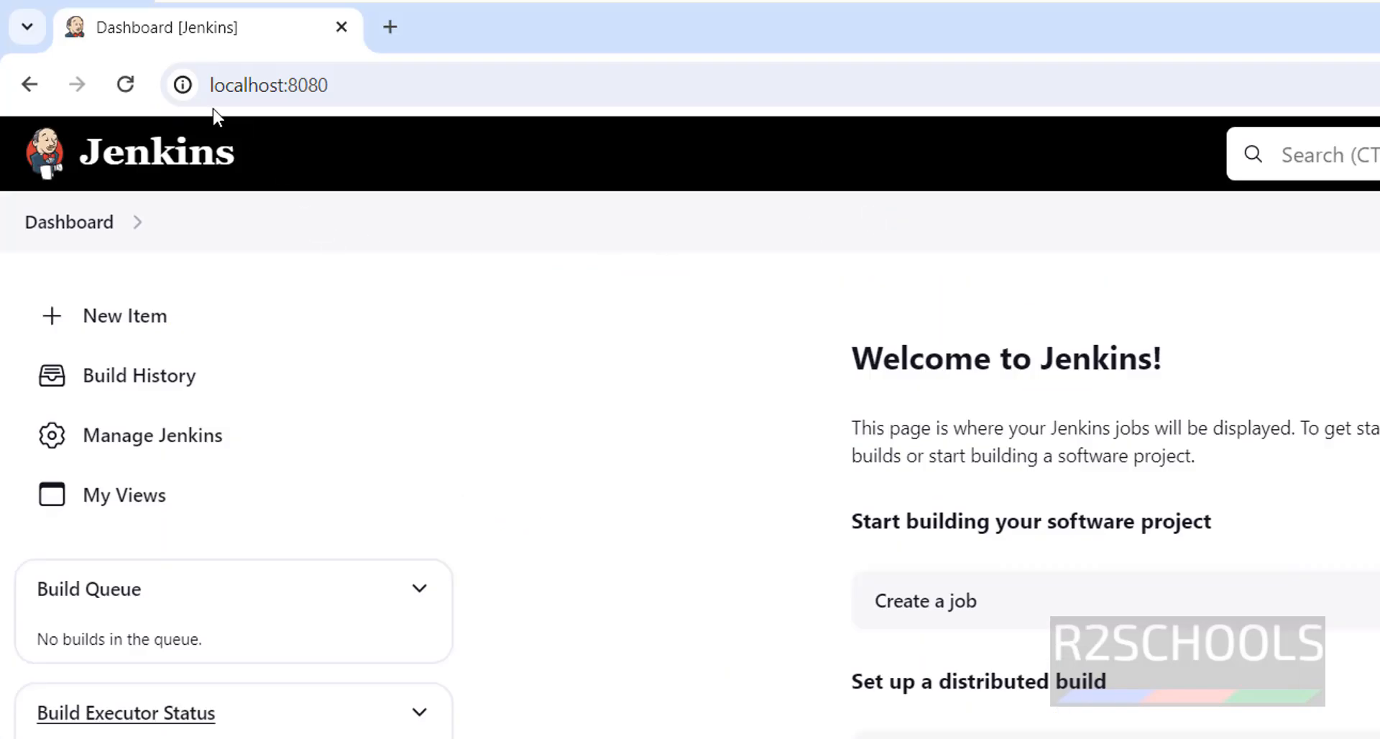
Reload localhost:8080 to confirm the connection is refused, then switch back to Services.
click(124, 87)
key(F5)
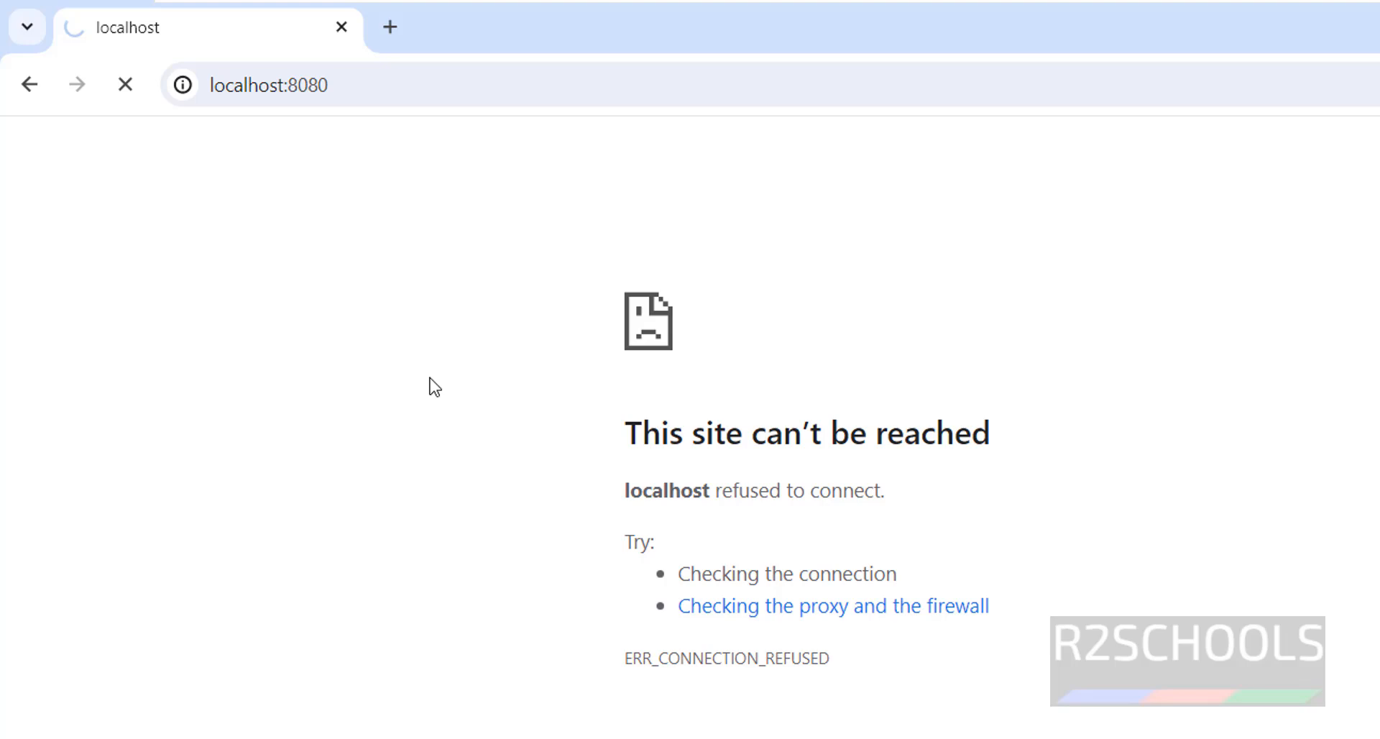
key(alt+Tab)
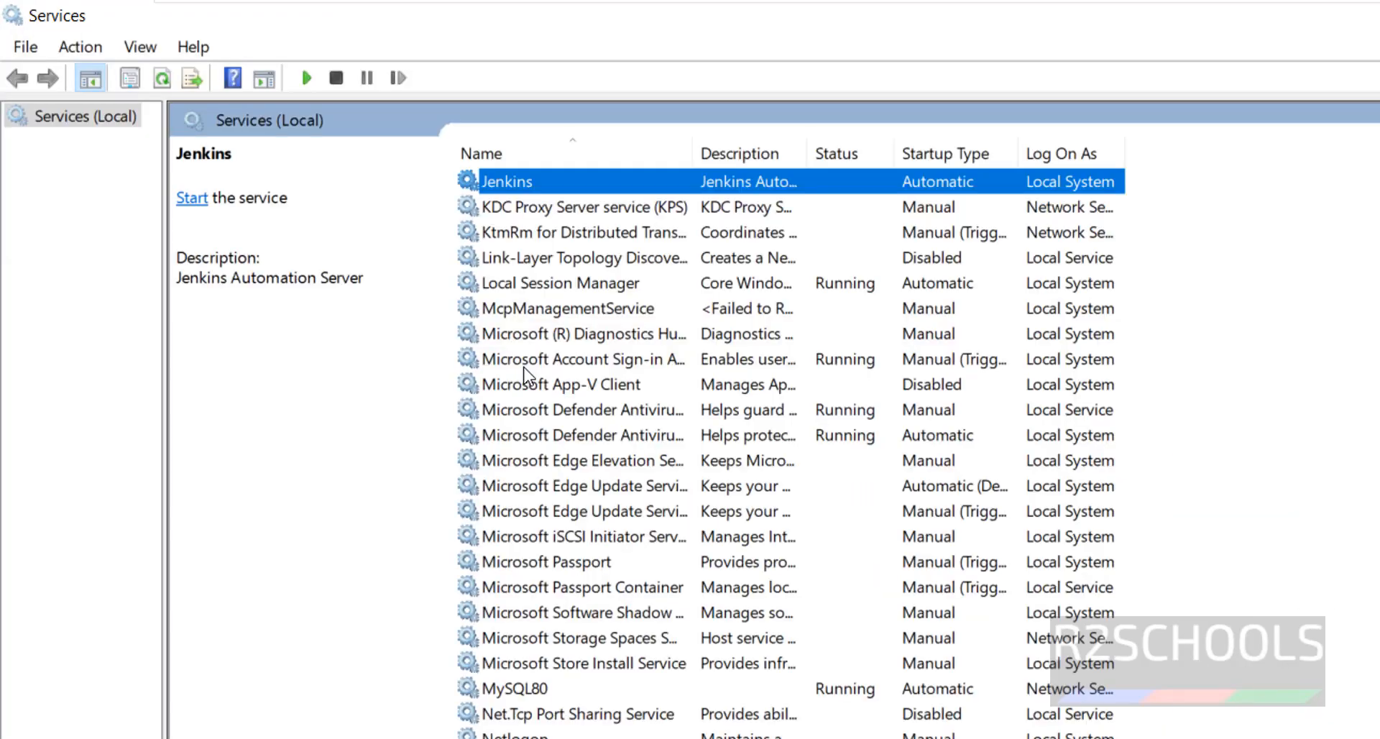
Start the Jenkins service from its context menu and reload localhost:8080 in Chrome.
right_click(524, 190)
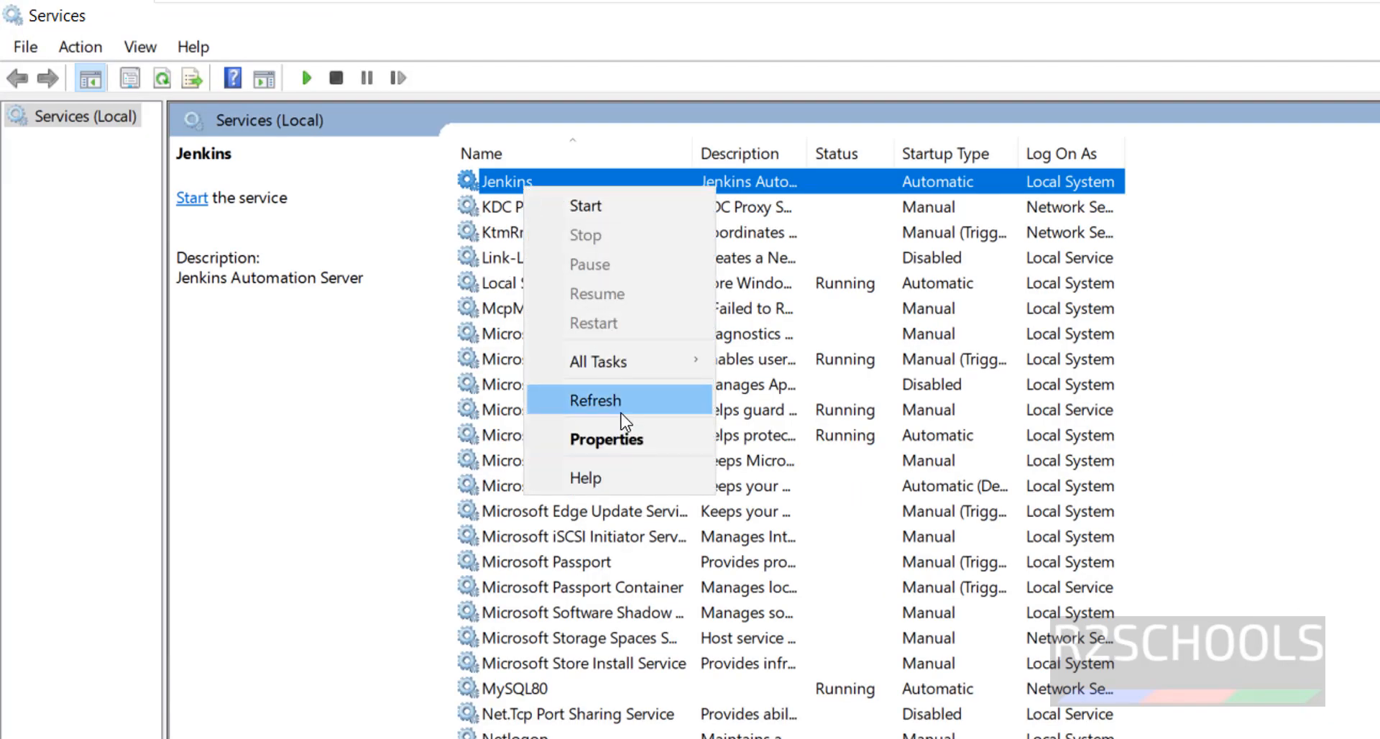
click(604, 207)
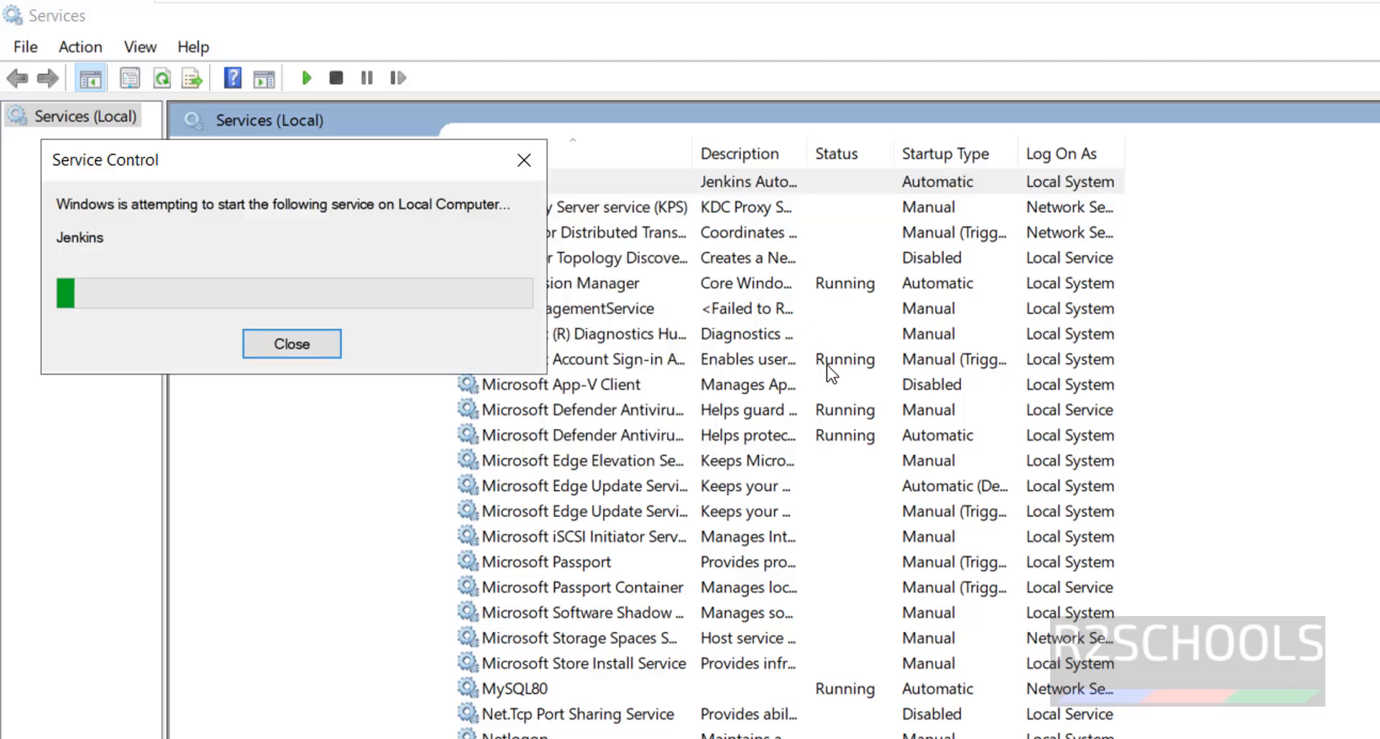
key(alt+Tab)
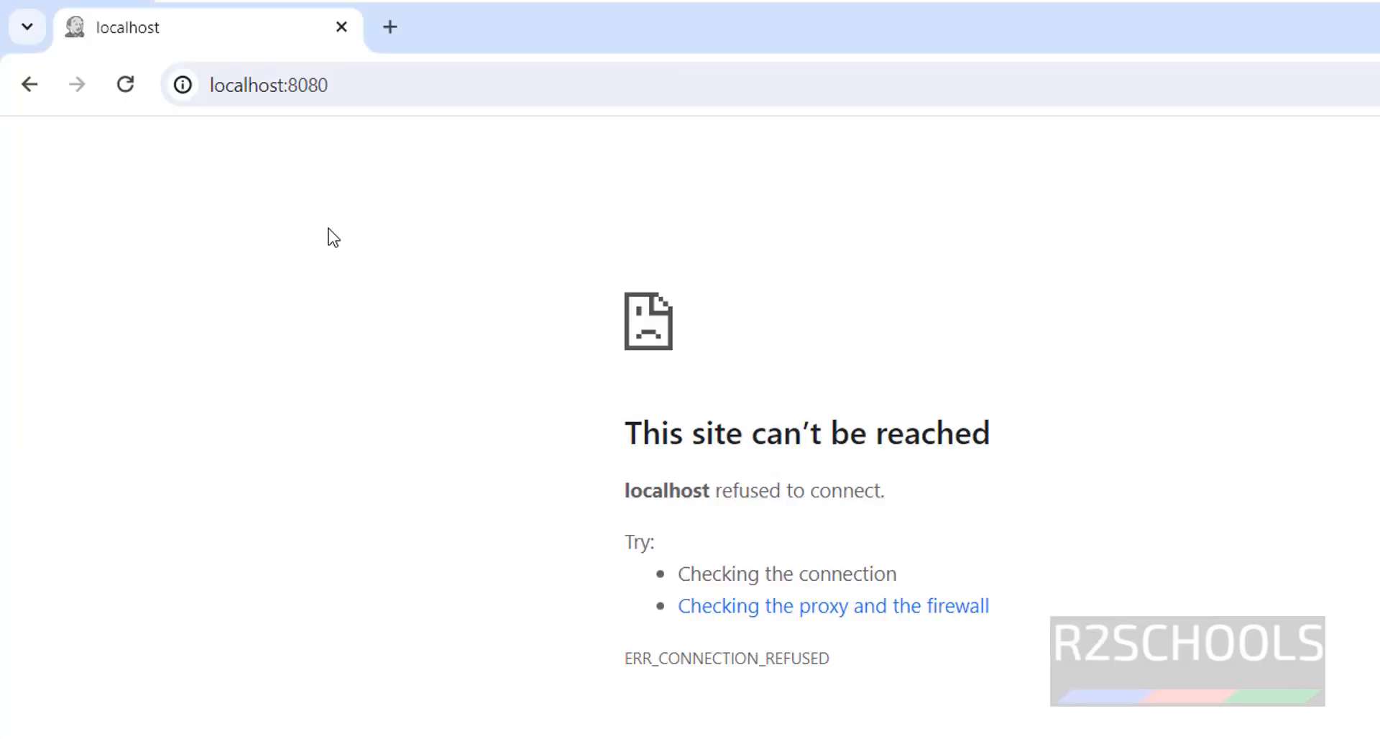
click(125, 84)
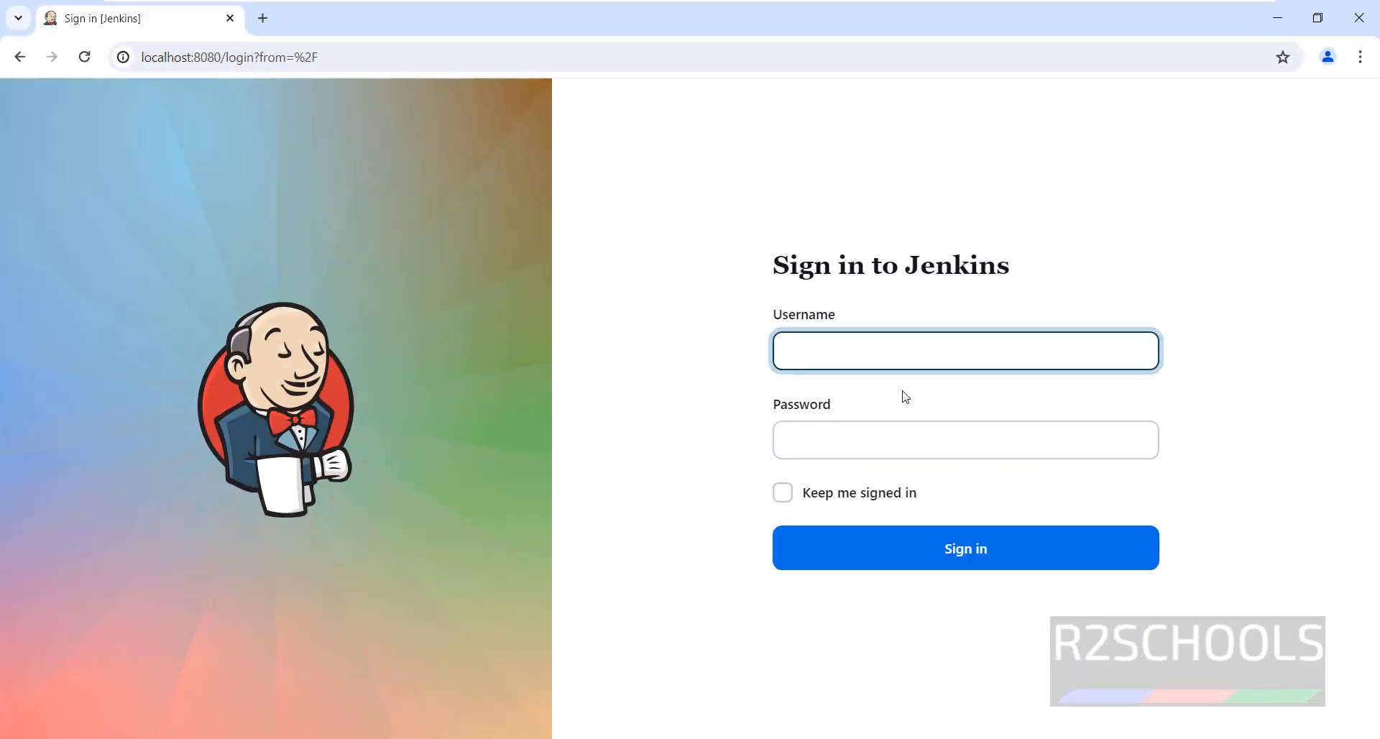
key(Tab)
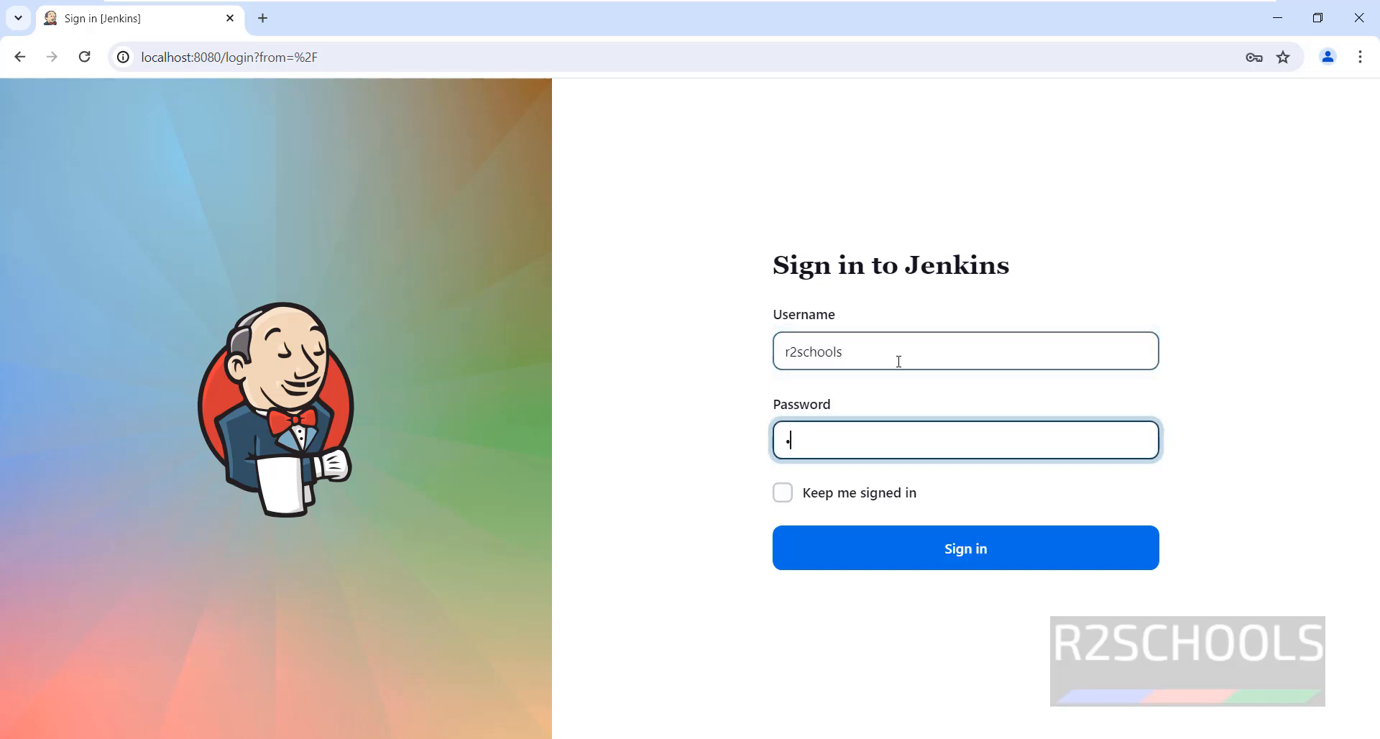
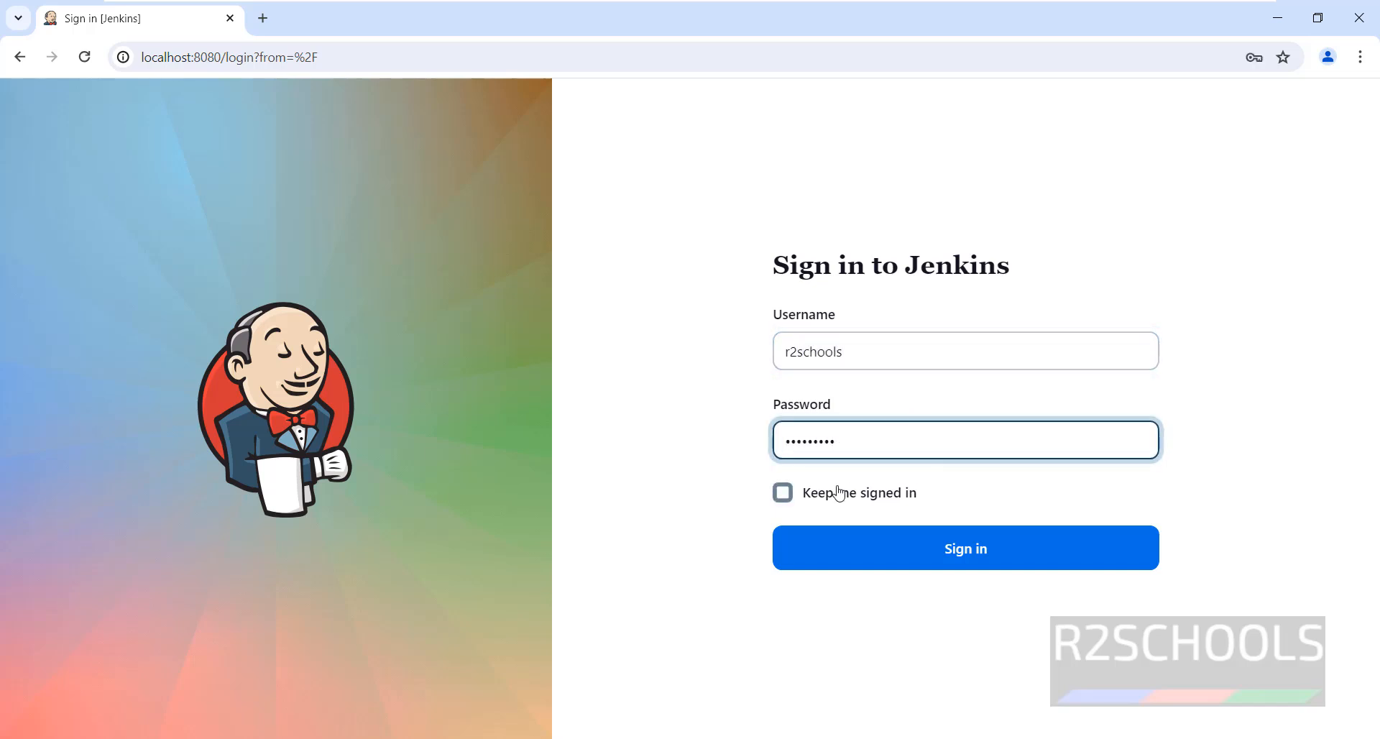
click(831, 492)
click(888, 547)
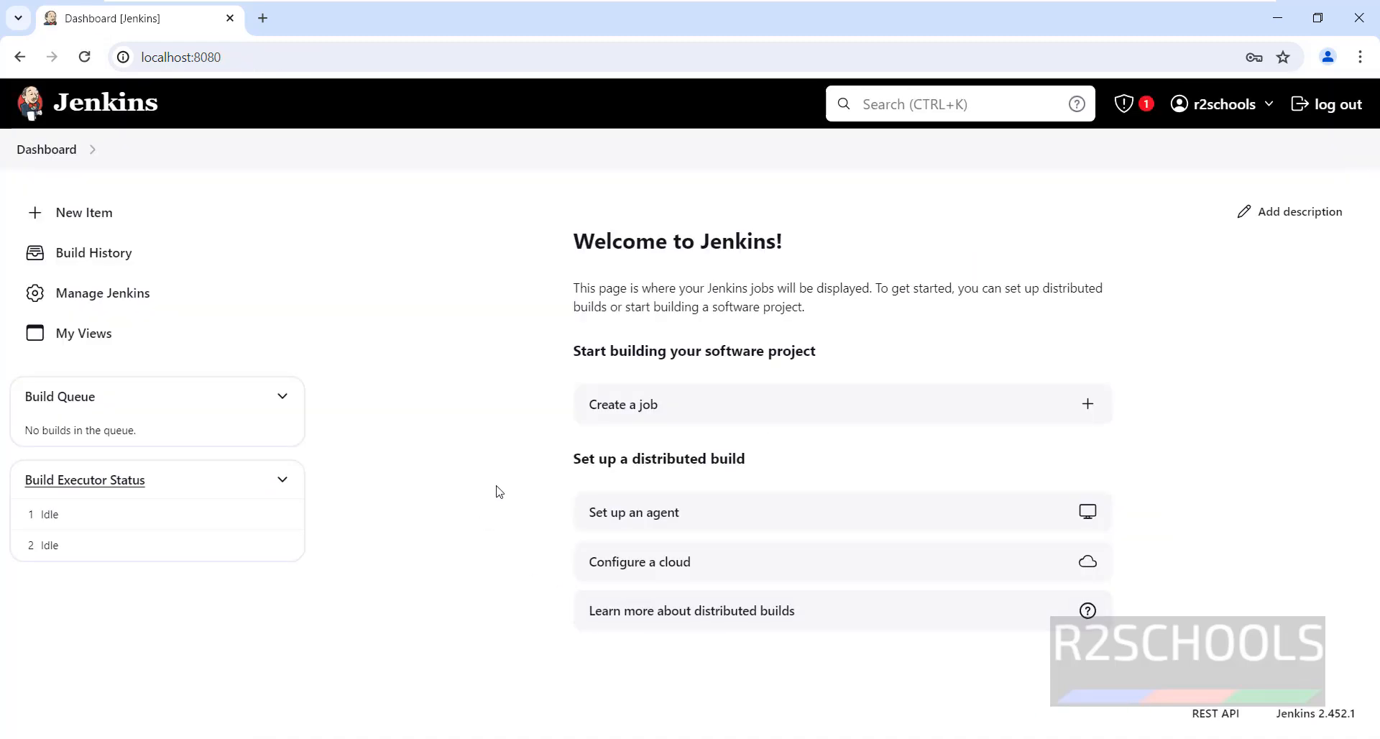
key(alt+Tab)
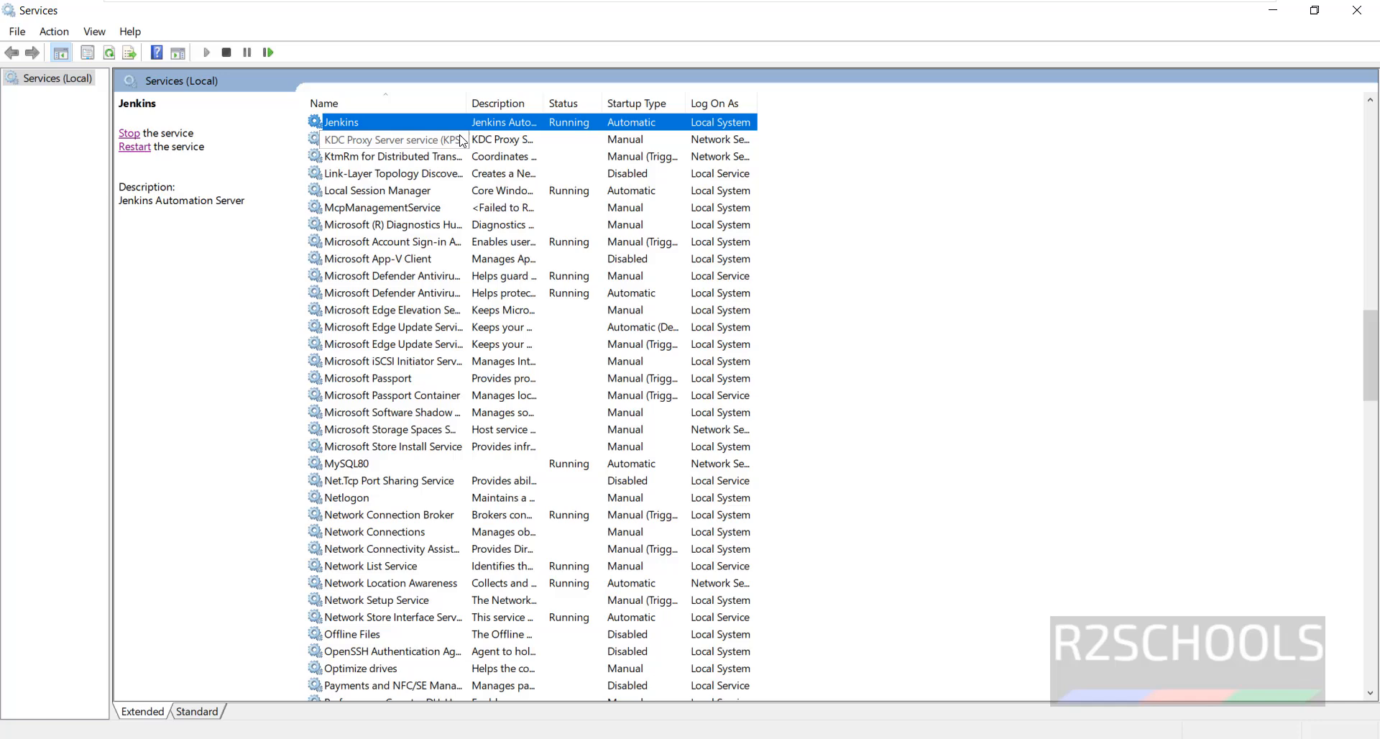
Restart the Jenkins service from its context menu in Services.
right_click(462, 123)
click(502, 220)
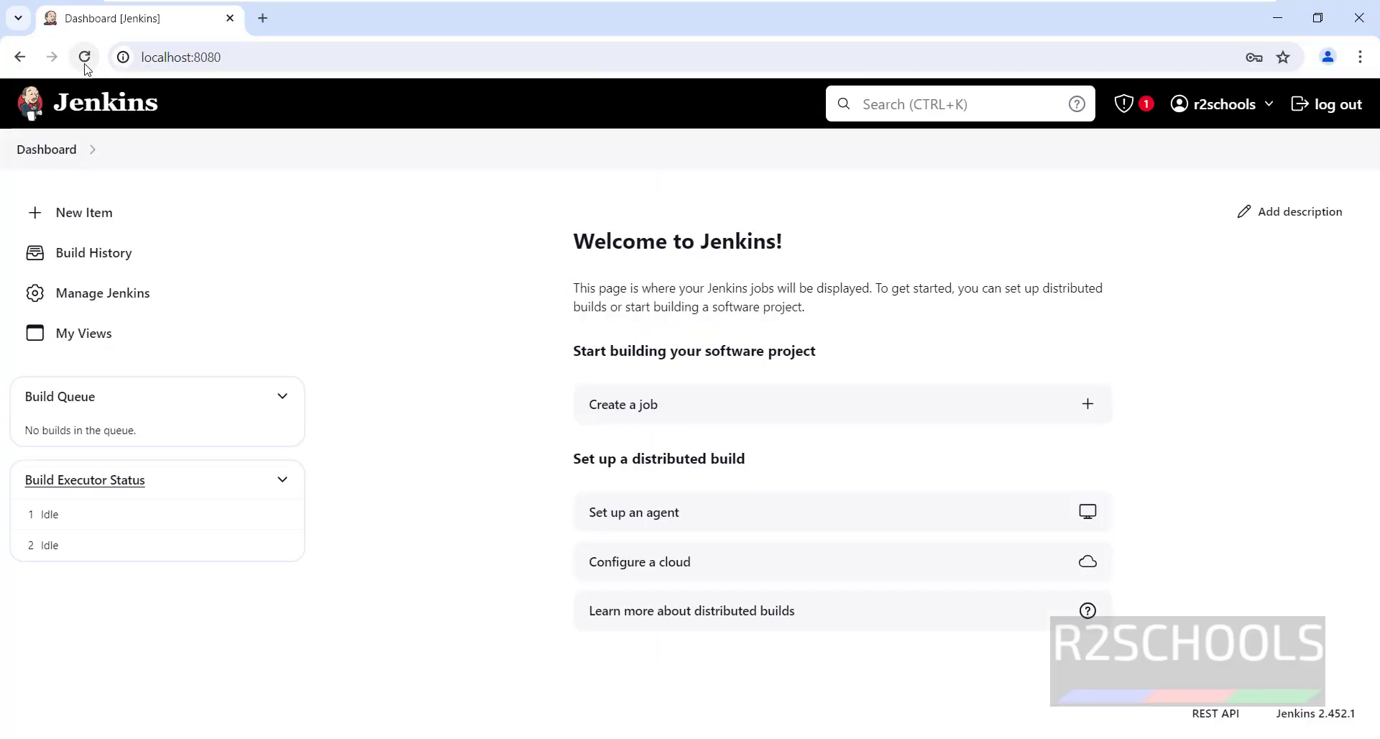
Reload the Jenkins dashboard at localhost:8080 after the service restart.
click(85, 65)
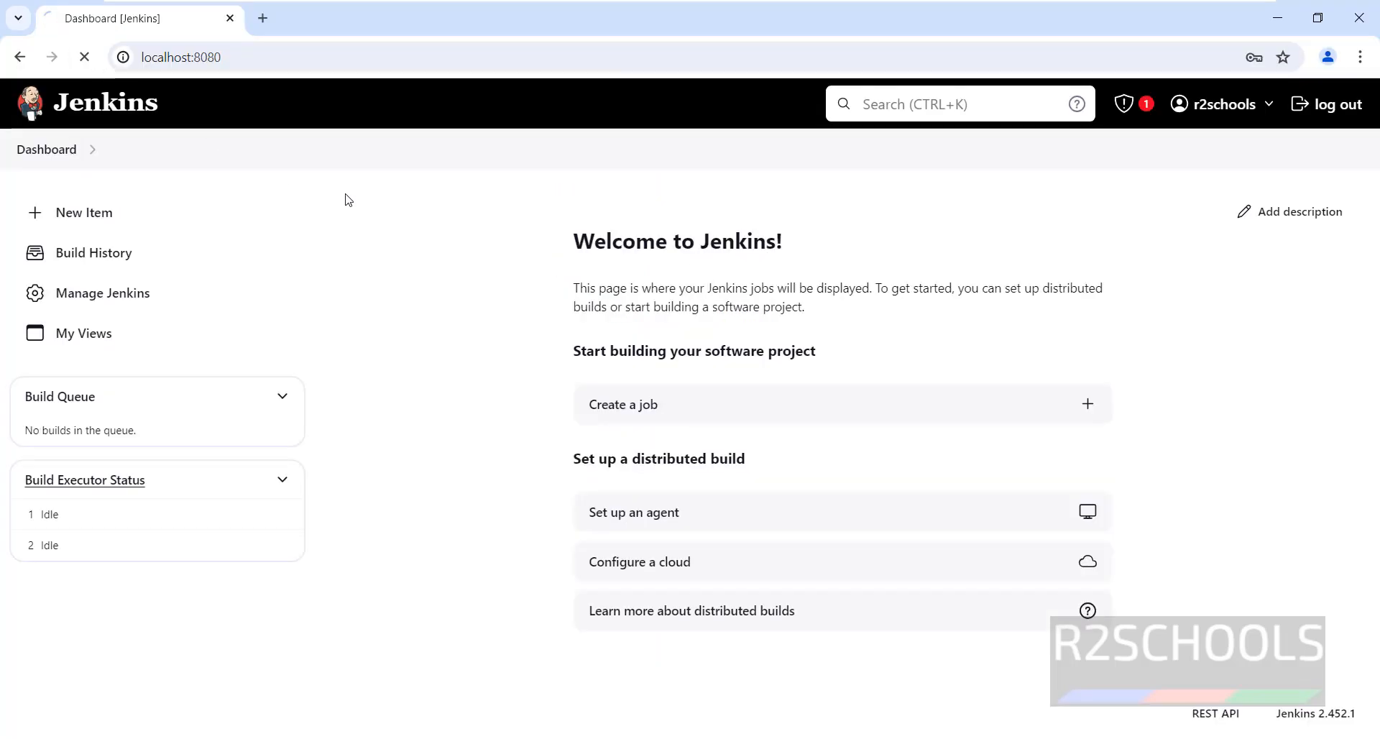